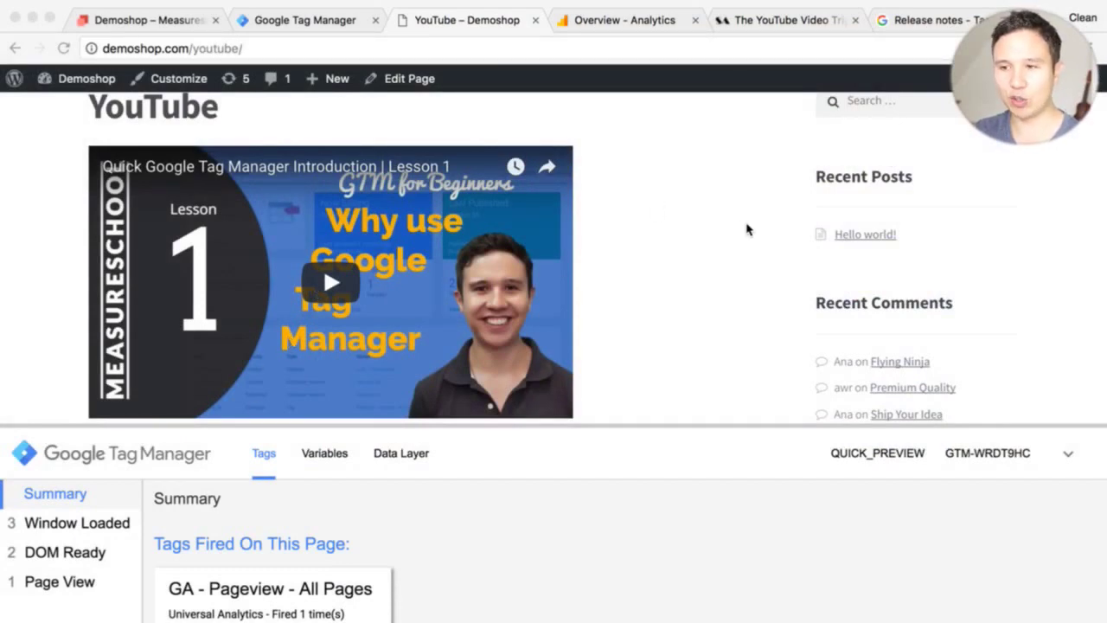
# - Show the Tag Manager release notes entry for the September 12, 2017 YouTube Video trigger launch
pyautogui.click(924, 29)
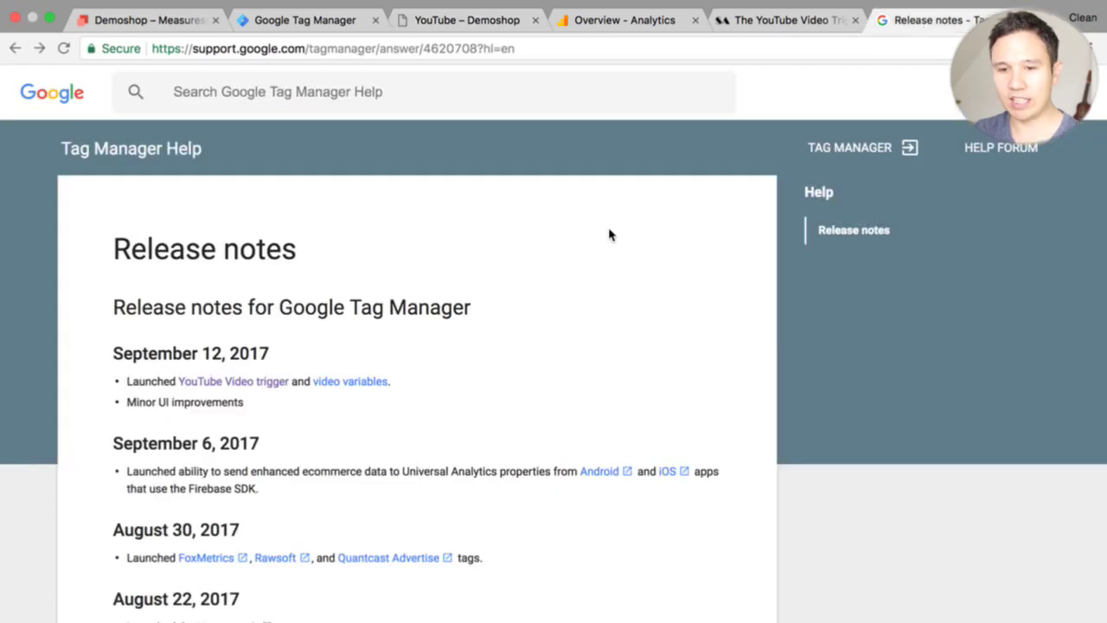
pyautogui.scroll(-1, 608, 234)
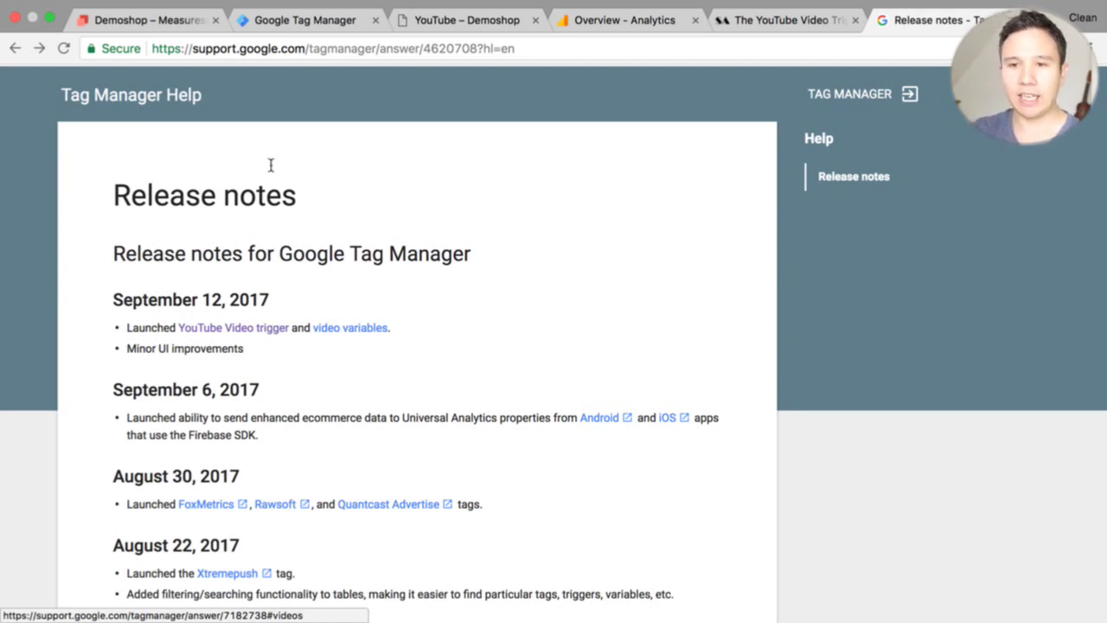
# - Start a new trigger of type YouTube Video in the workspace
pyautogui.click(275, 21)
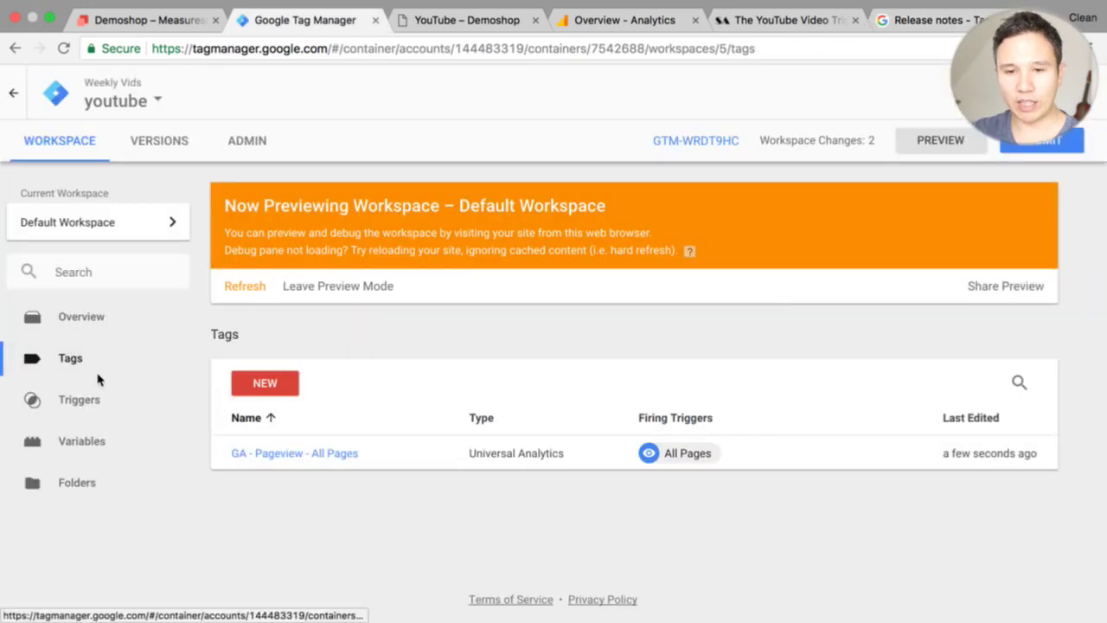
pyautogui.click(91, 399)
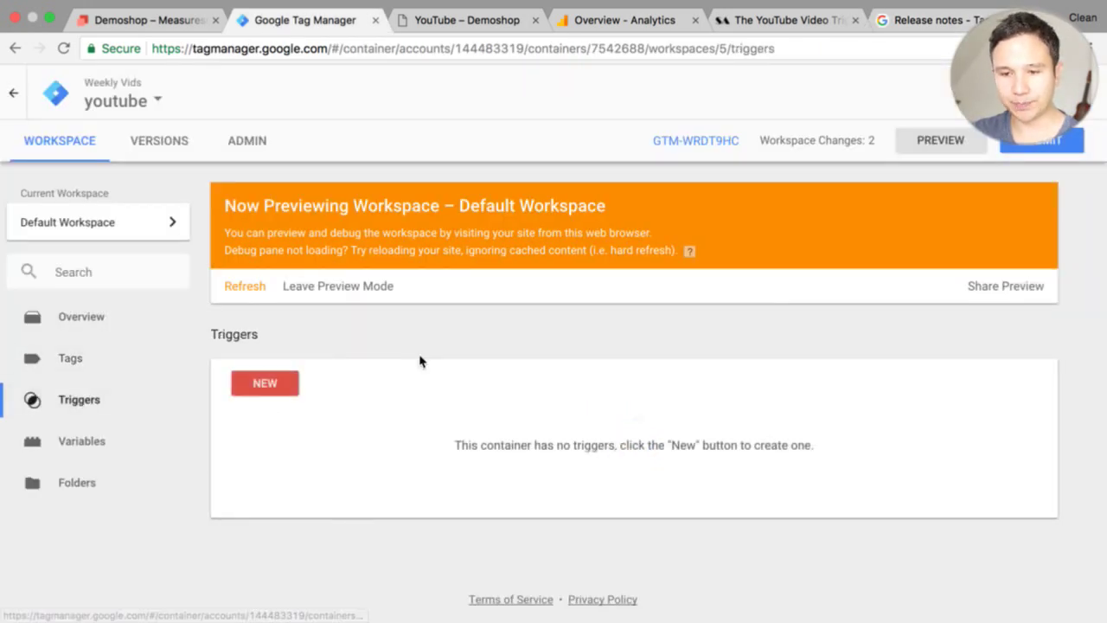
pyautogui.click(282, 386)
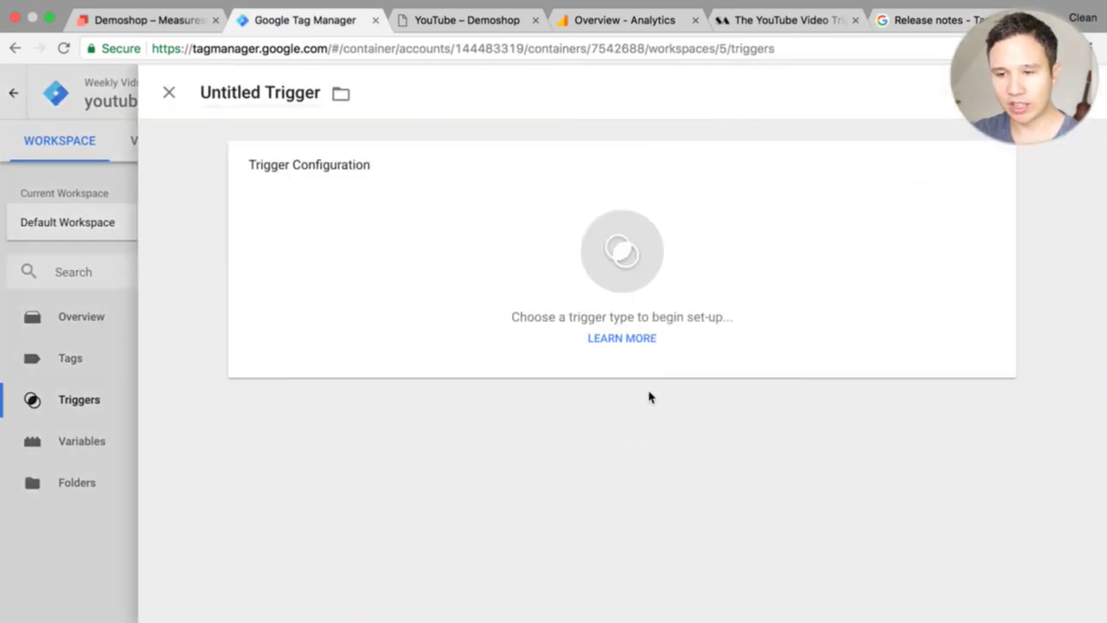
pyautogui.click(761, 317)
pyautogui.scroll(-4, 742, 391)
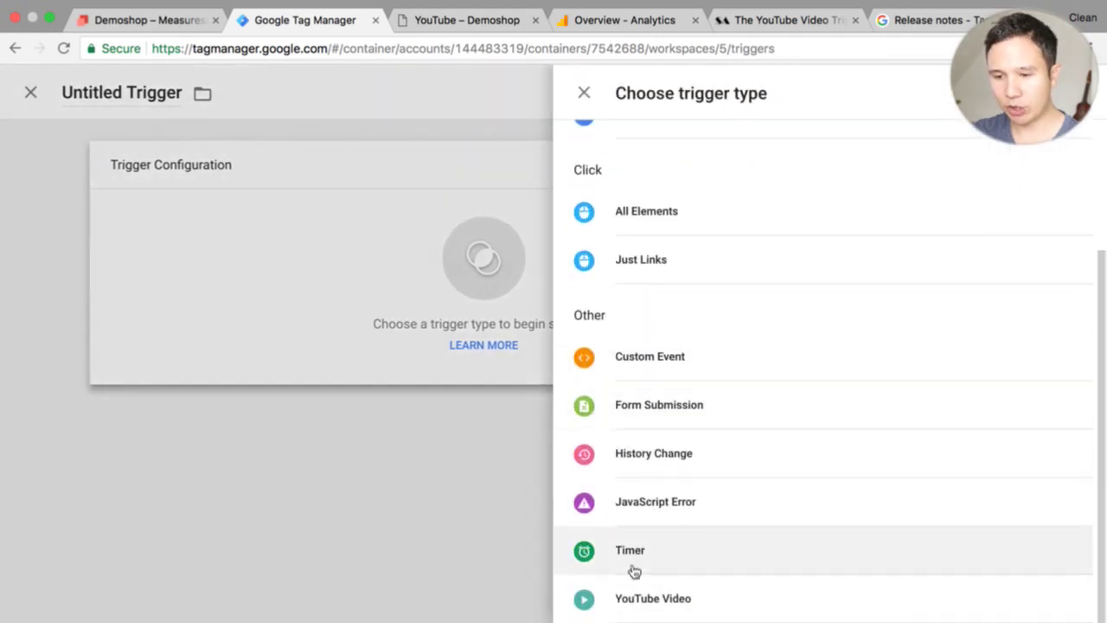
pyautogui.click(670, 614)
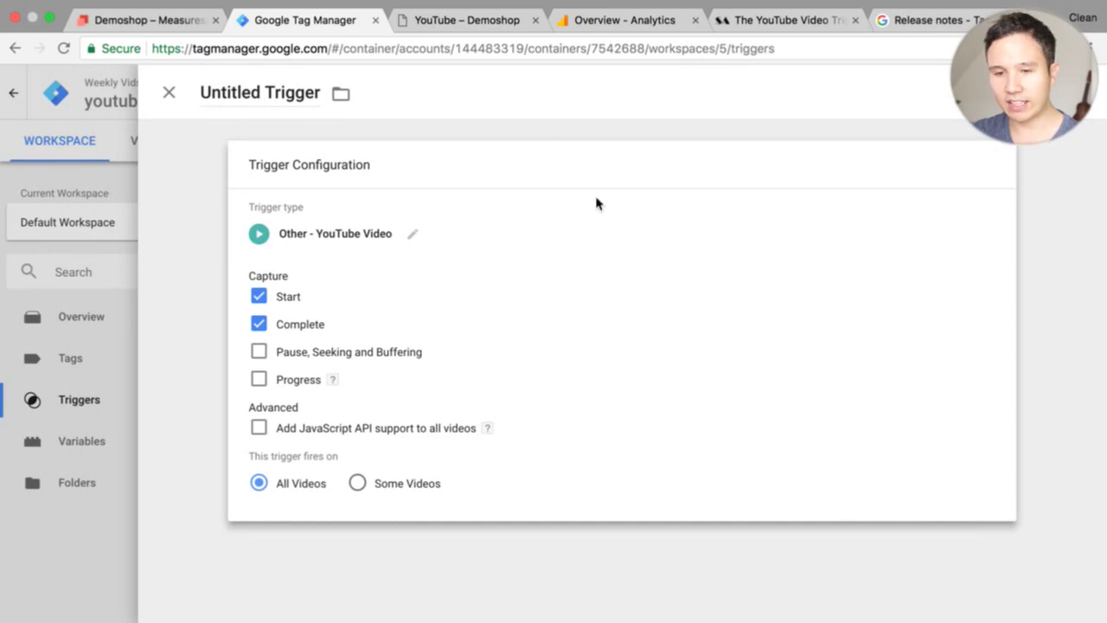
# - Rename the trigger from Untitled Trigger to 'YouTube Trigger'
pyautogui.click(261, 97)
pyautogui.tripleClick(261, 100)
pyautogui.write('You')
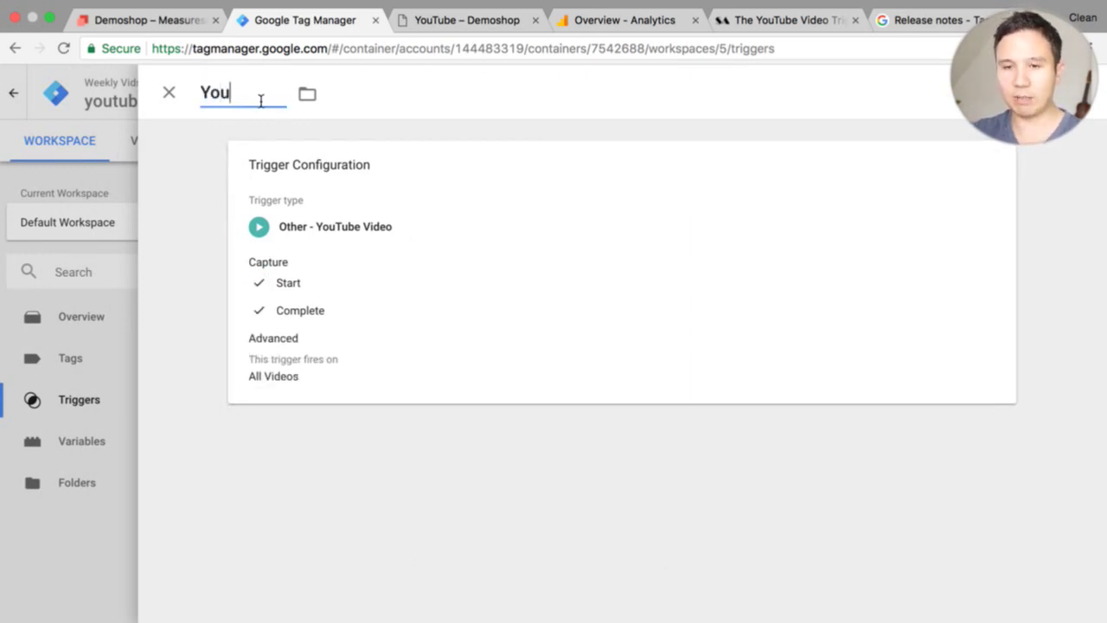
pyautogui.write('Tube Trigger')
pyautogui.click(260, 346)
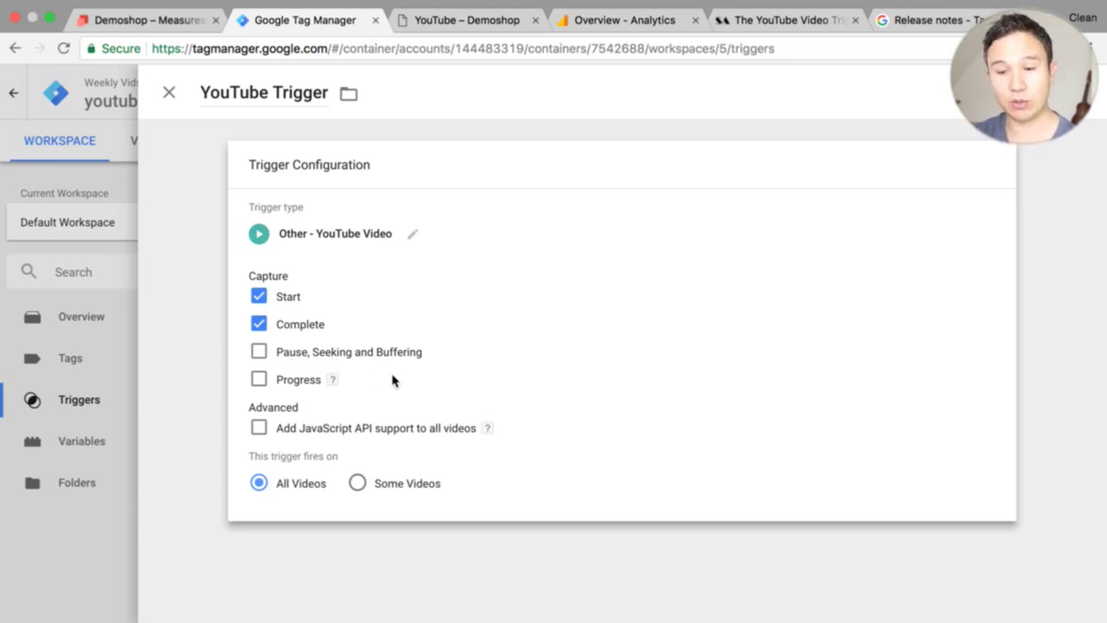
# - Also capture Progress and Pause, Seeking and Buffering in the YouTube Trigger
pyautogui.click(259, 381)
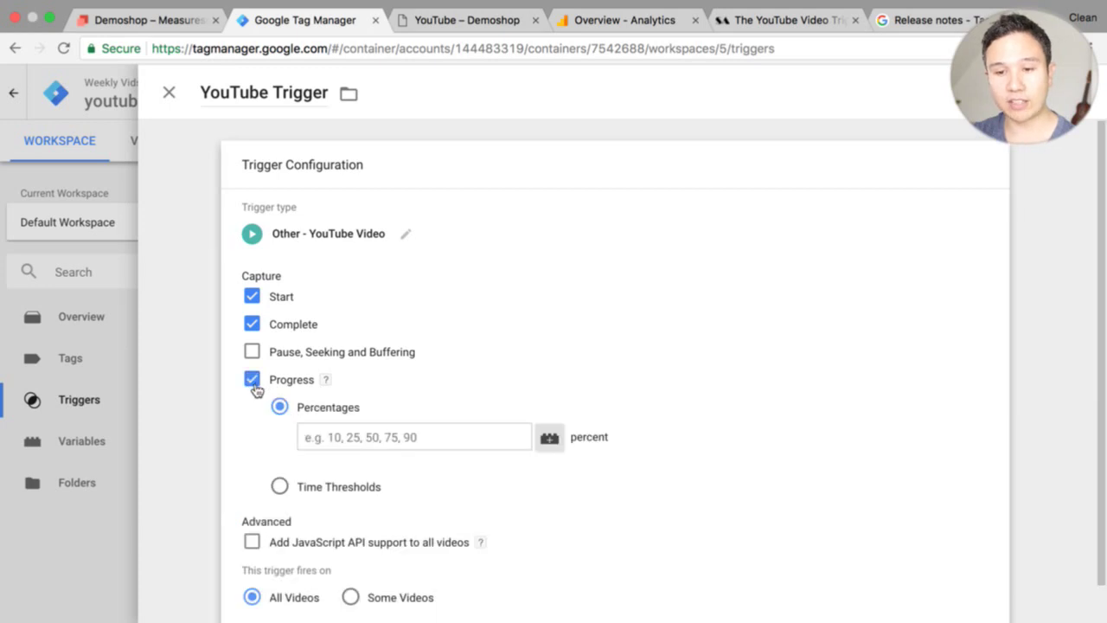
pyautogui.click(251, 351)
pyautogui.moveTo(327, 379)
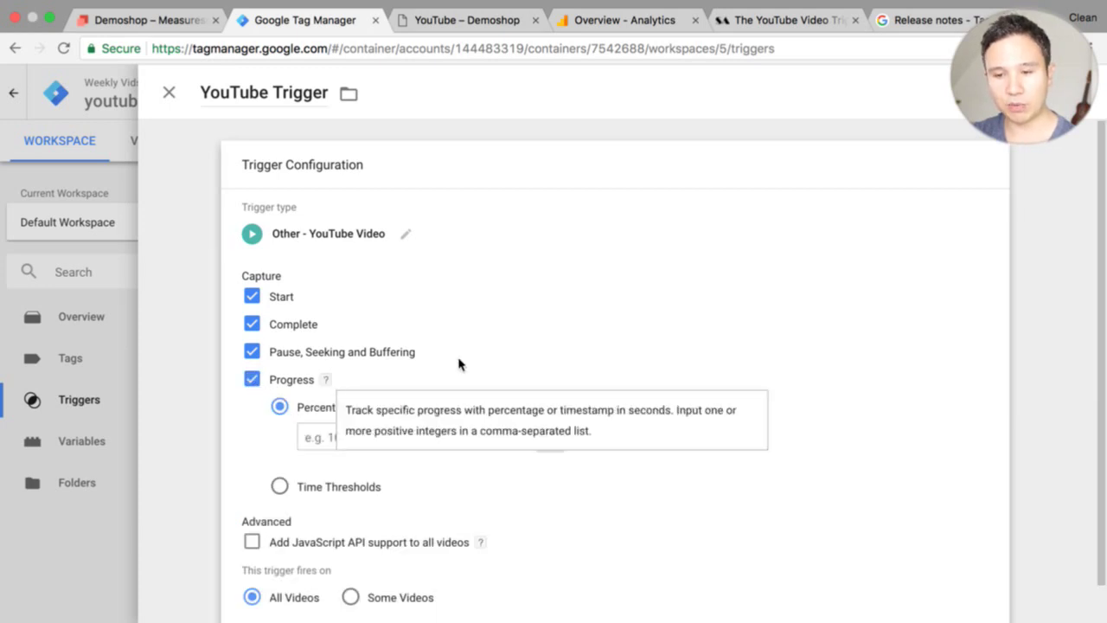
pyautogui.scroll(-1, 459, 364)
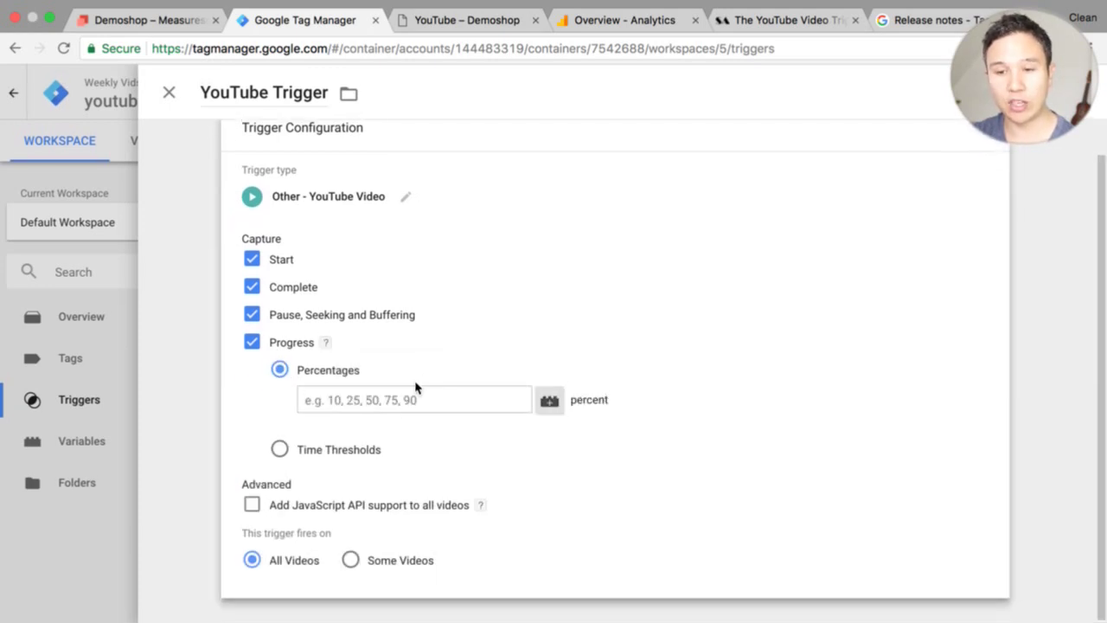
# - Track progress by Percentages at 25,59,75,100
pyautogui.click(394, 414)
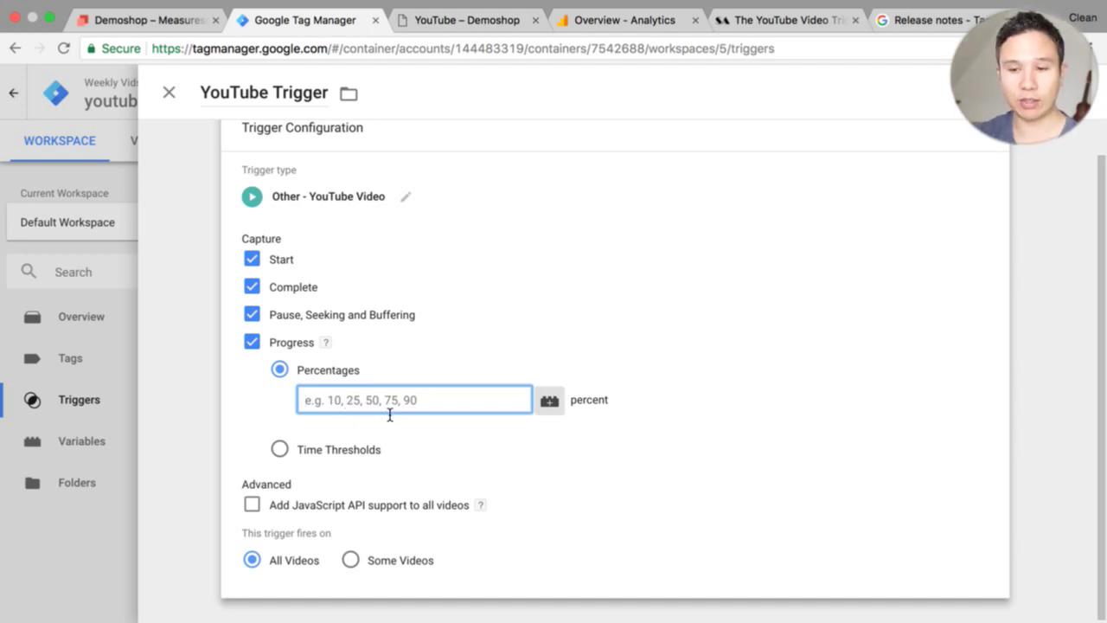
pyautogui.click(277, 449)
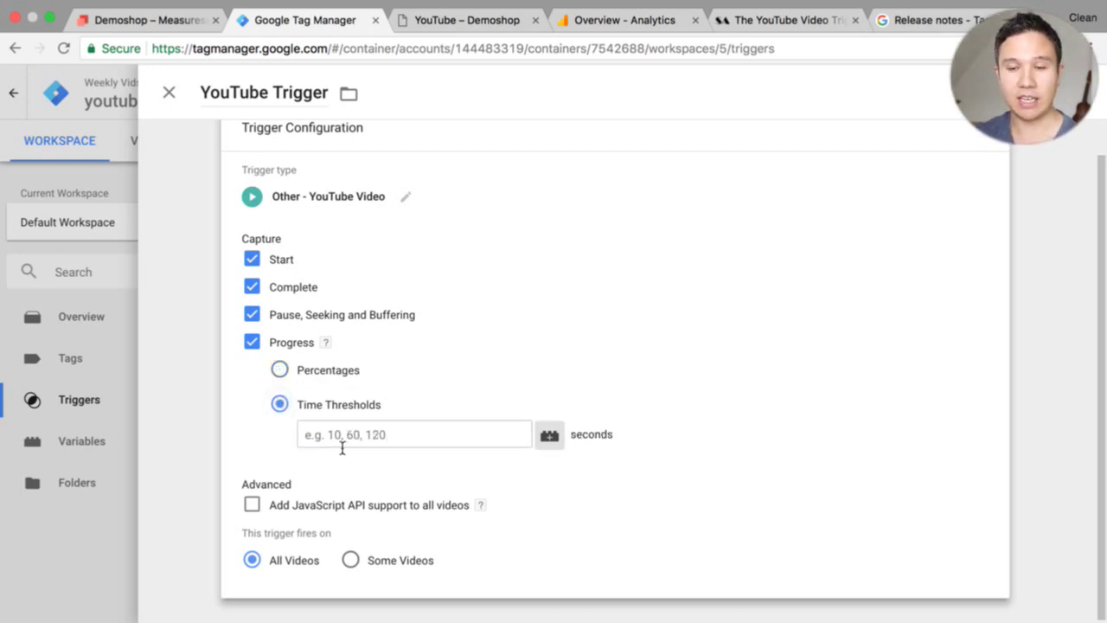
pyautogui.click(279, 370)
pyautogui.click(342, 410)
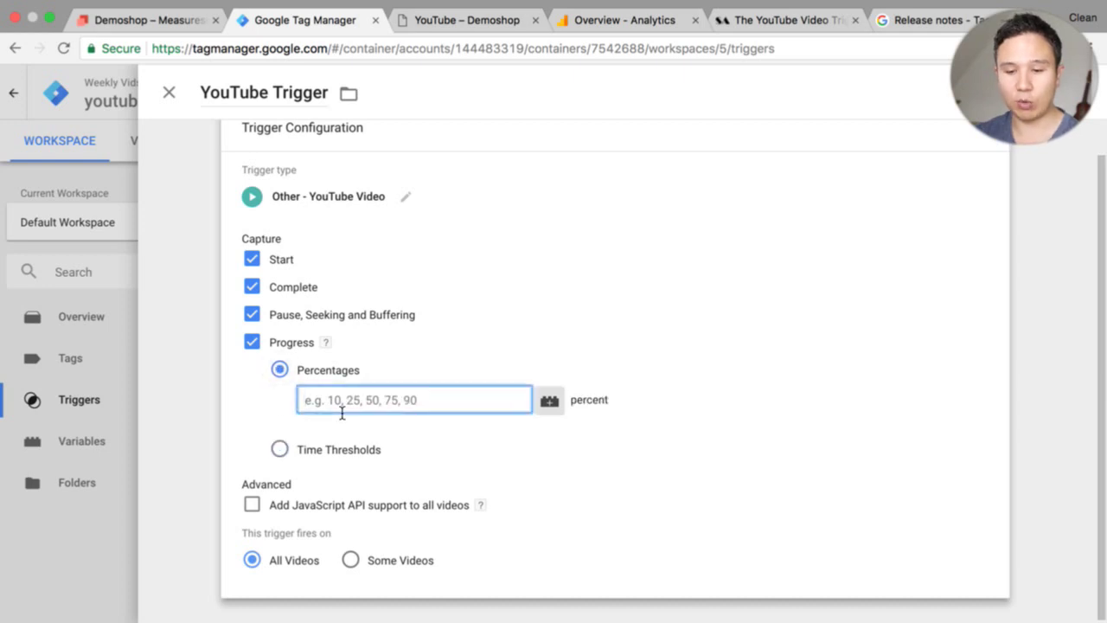
pyautogui.write('10,')
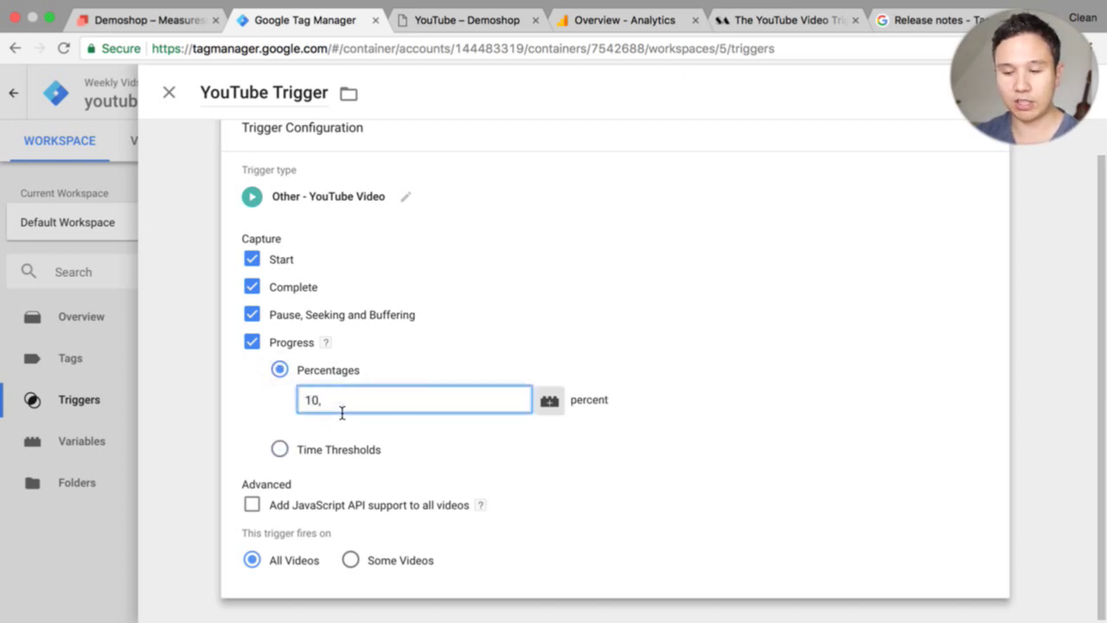
pyautogui.press('BackSpace')
pyautogui.press('BackSpace')
pyautogui.press('BackSpace')
pyautogui.write('25,')
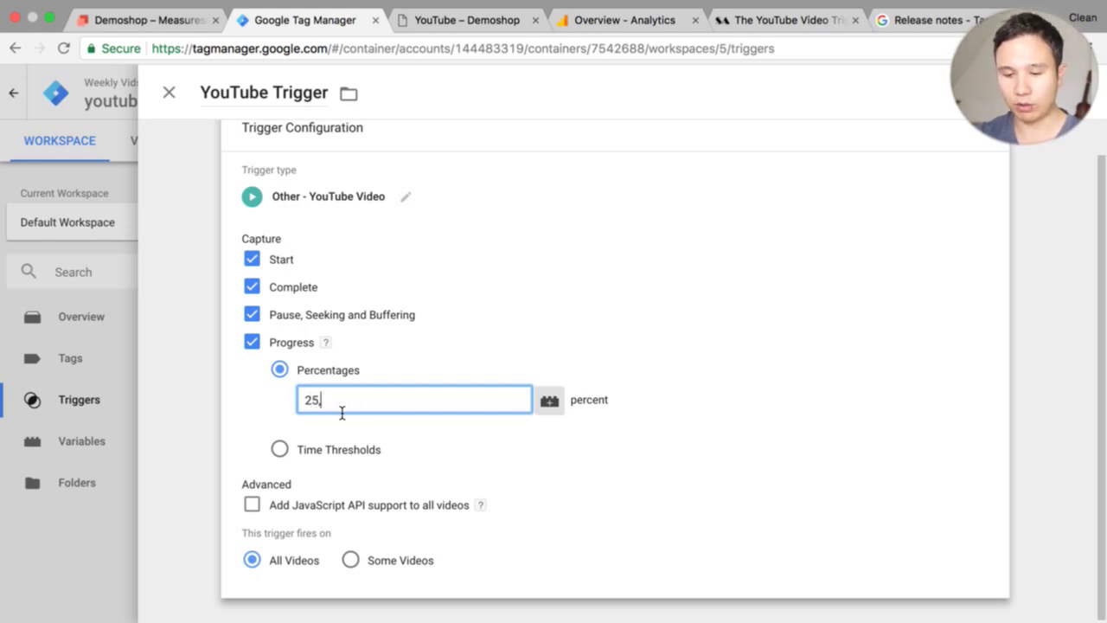
pyautogui.write('59,75,')
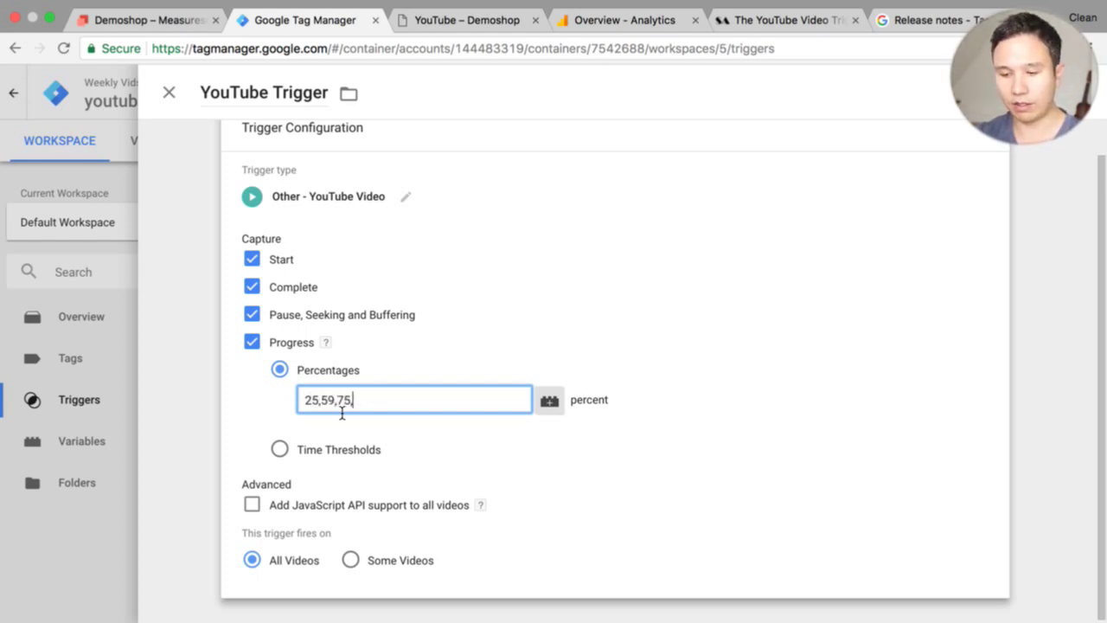
pyautogui.write('100')
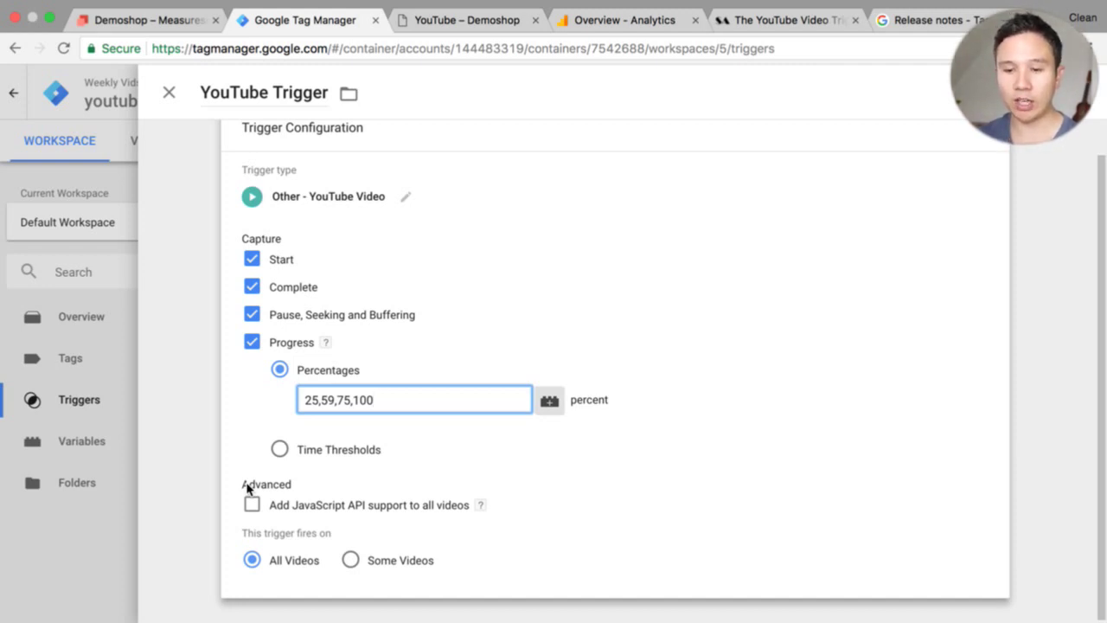
pyautogui.click(246, 504)
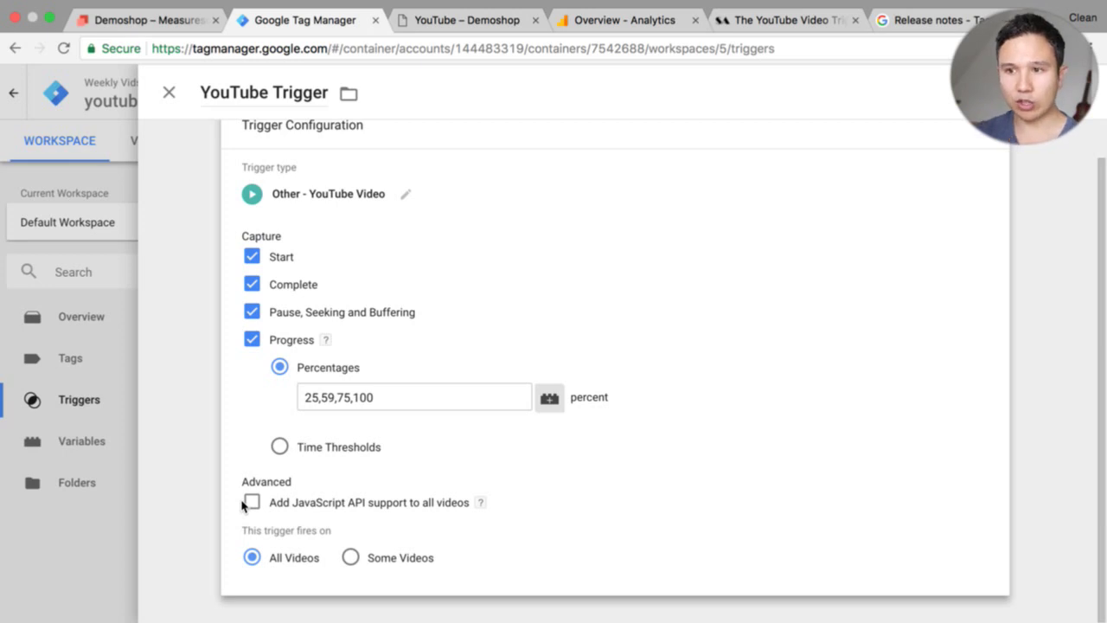
# - Open the Demoshop video on YouTube, view its Share > Embed code, then return to GTM
pyautogui.click(459, 20)
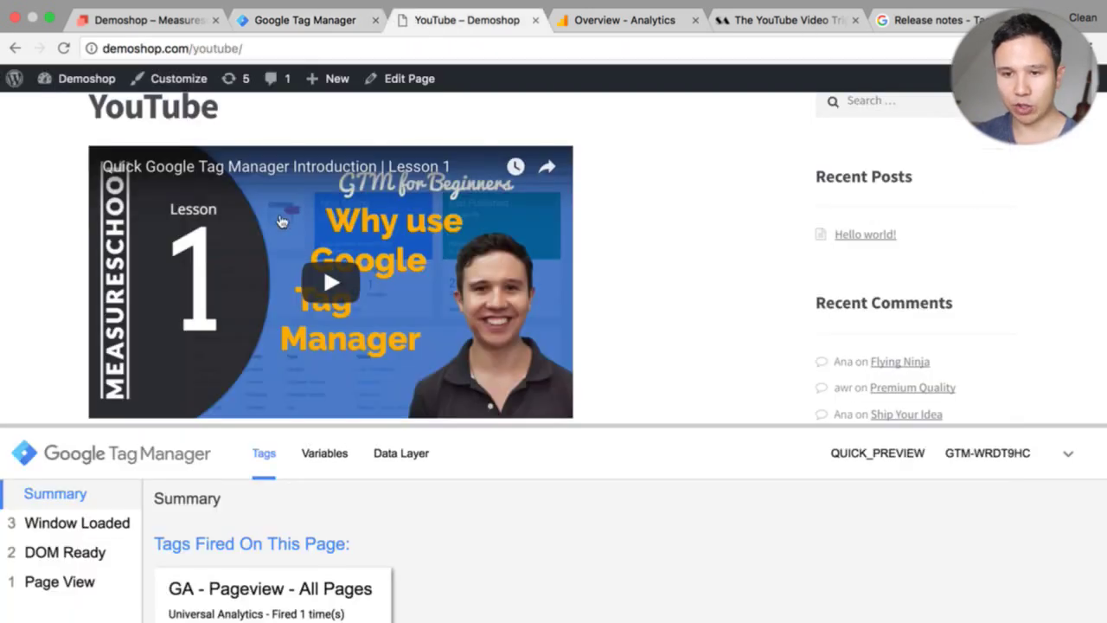
pyautogui.click(277, 171)
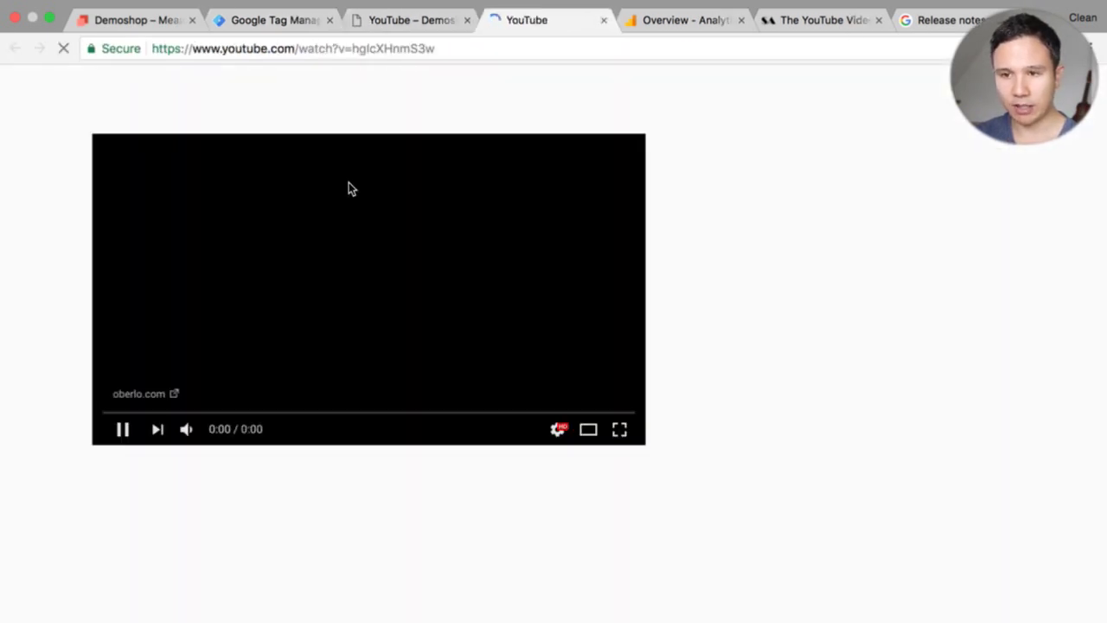
pyautogui.scroll(-2, 573, 337)
pyautogui.scroll(-1, 573, 336)
pyautogui.click(538, 357)
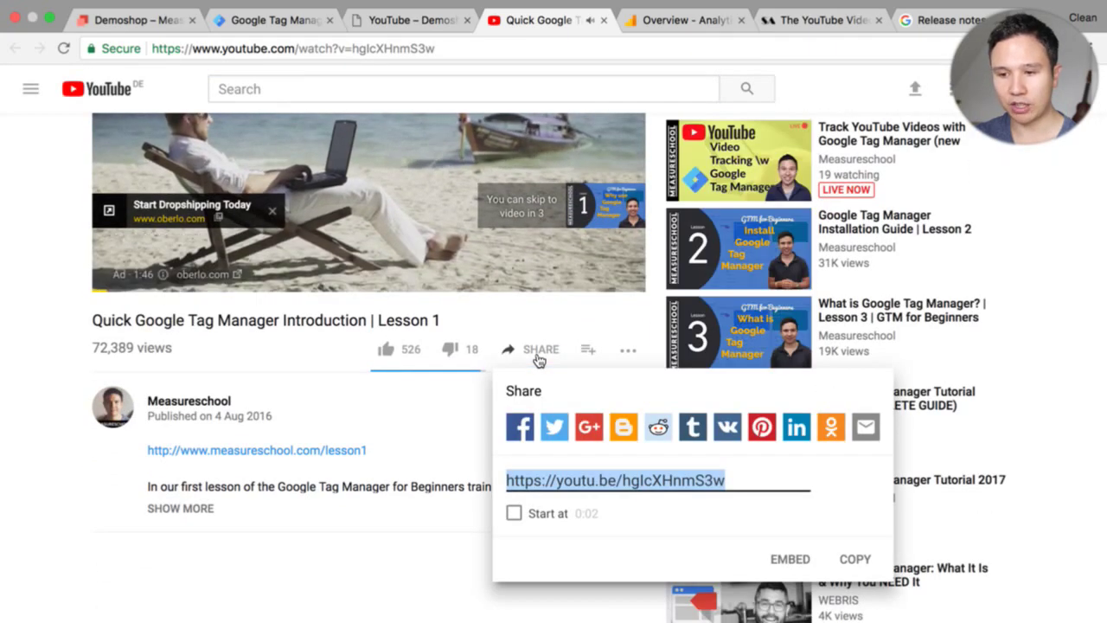
pyautogui.click(791, 558)
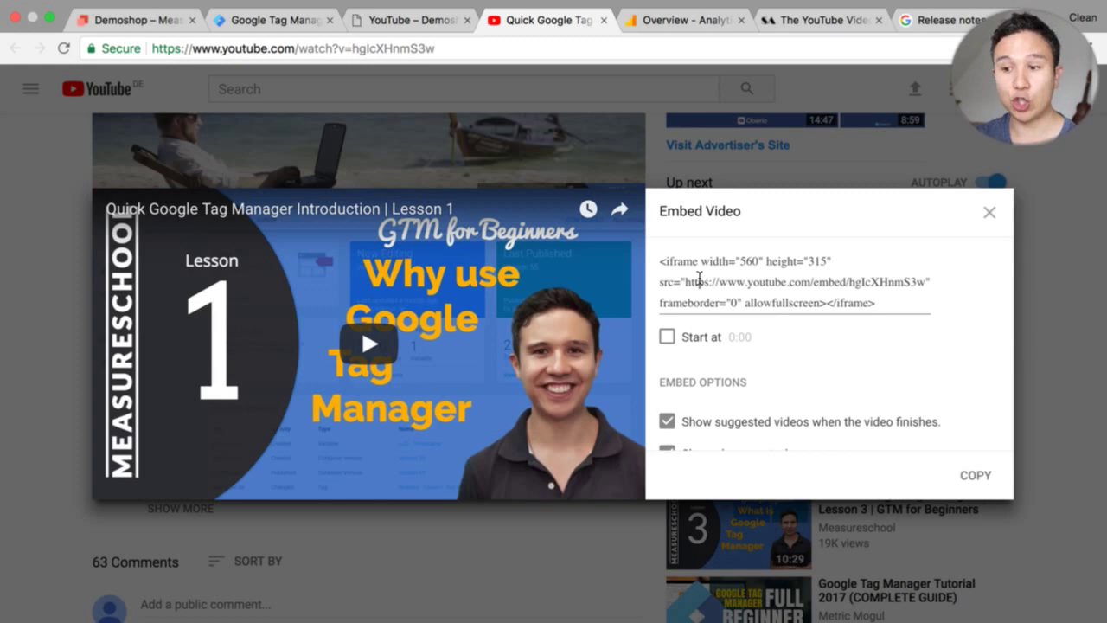
pyautogui.click(279, 33)
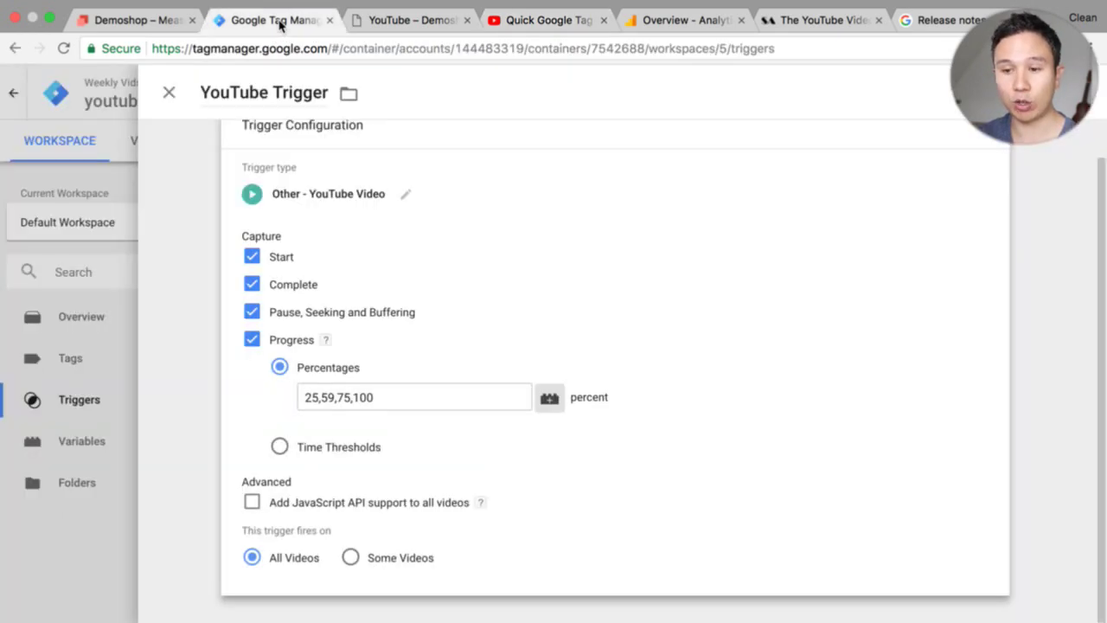
# - Enable JavaScript API support, remove the Page Hostname condition, and save the YouTube Trigger
pyautogui.click(252, 504)
pyautogui.click(252, 503)
pyautogui.click(251, 503)
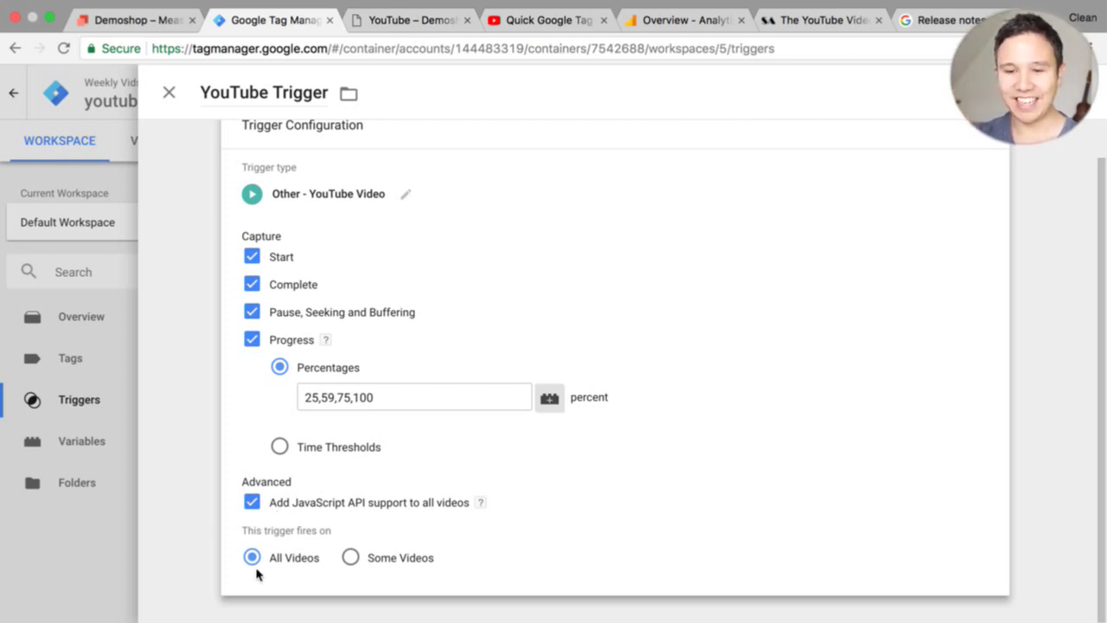
pyautogui.click(372, 557)
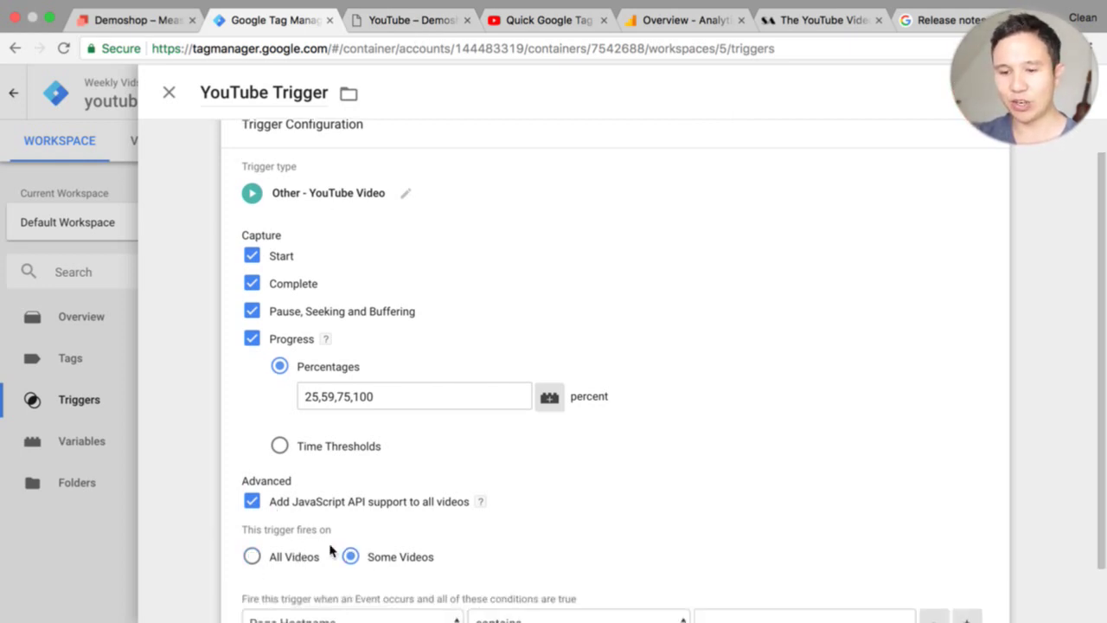
pyautogui.scroll(-1, 332, 550)
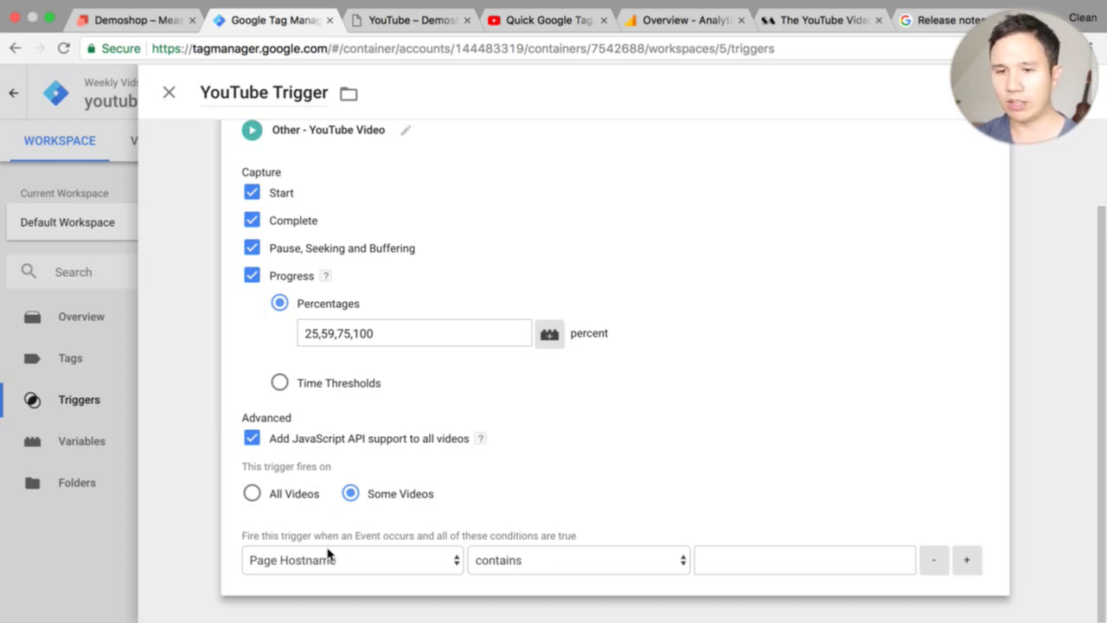
pyautogui.click(938, 562)
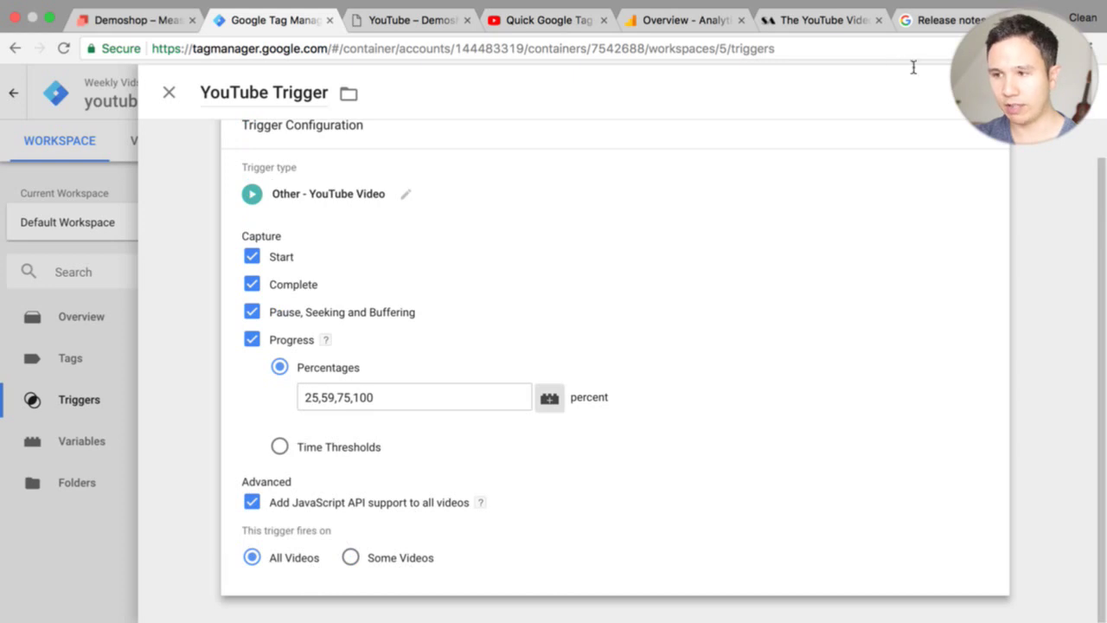
pyautogui.click(1050, 92)
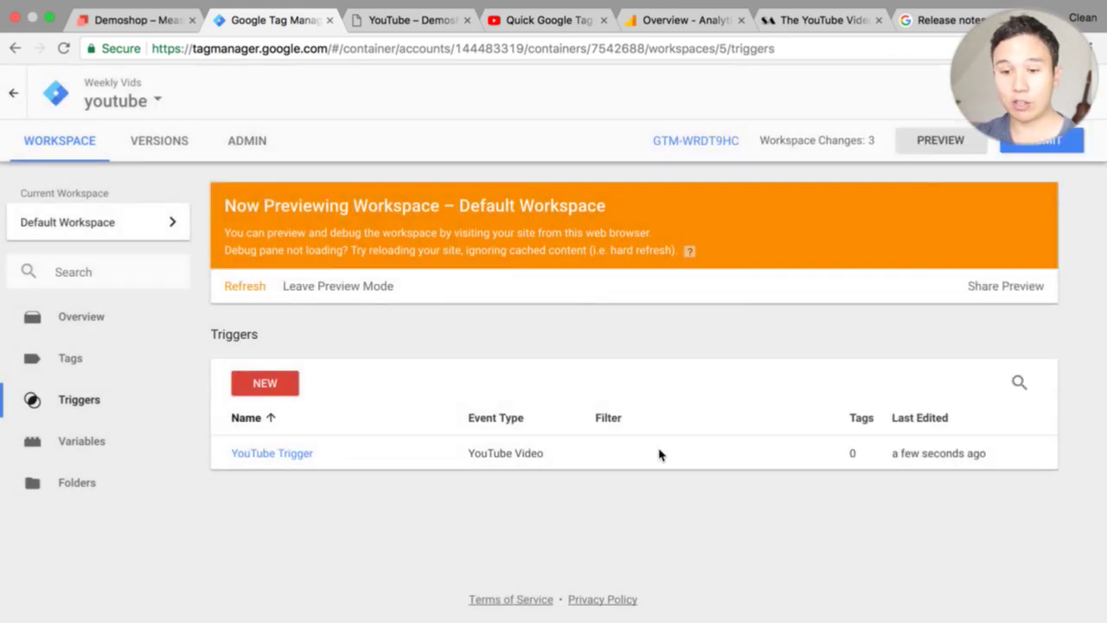
# - Enable the built-in Video Provider, Video Status, Video URL and Video Title variables
pyautogui.click(82, 443)
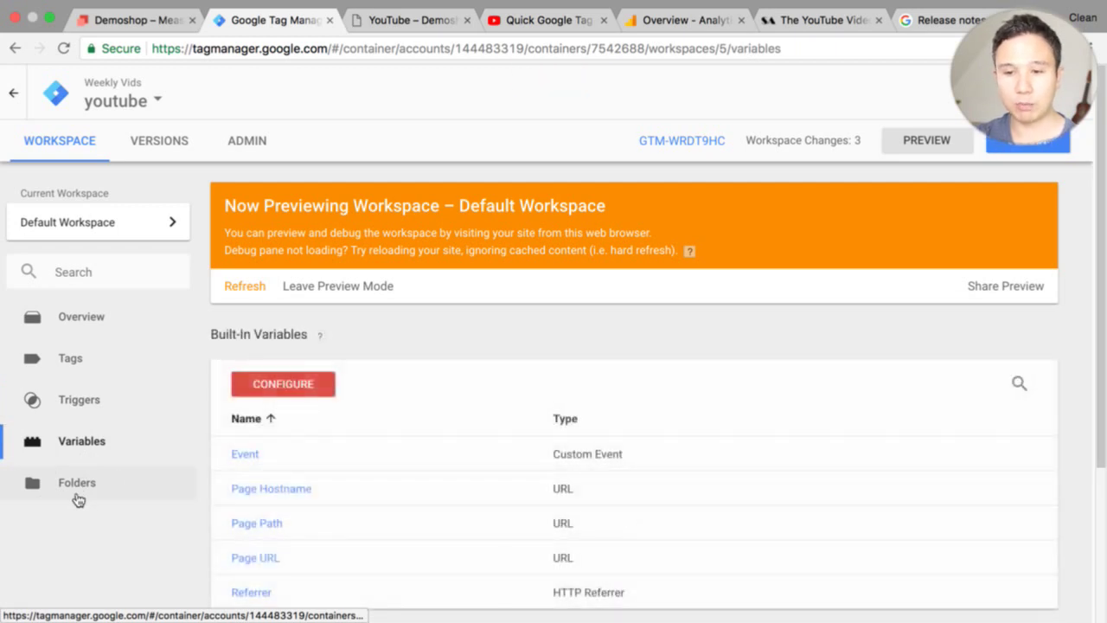
pyautogui.scroll(-3, 260, 433)
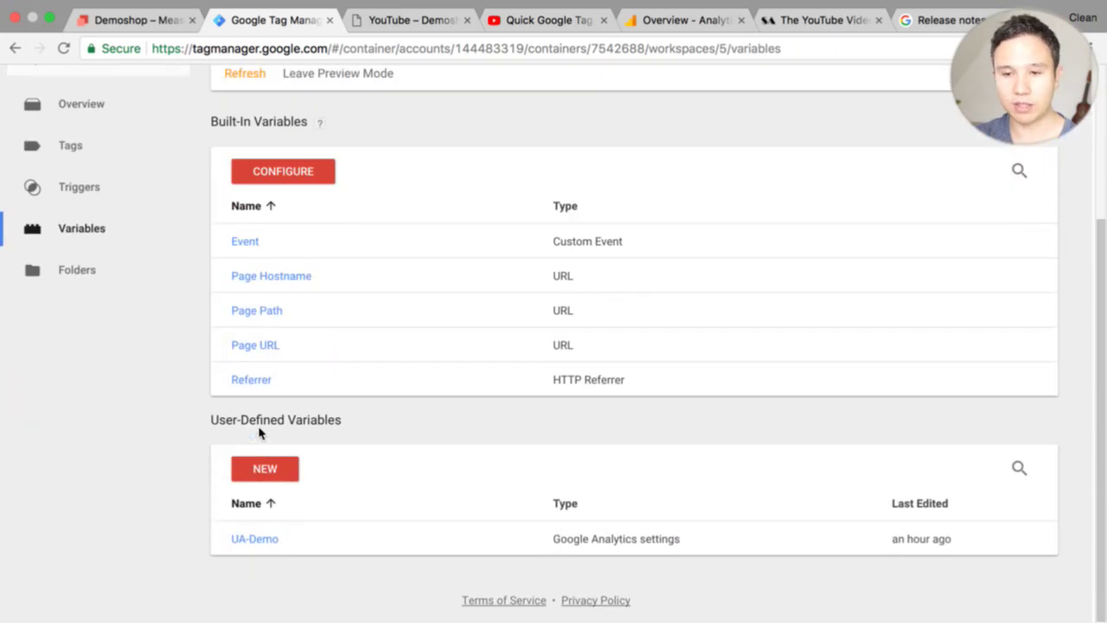
pyautogui.click(284, 172)
pyautogui.scroll(-10, 804, 272)
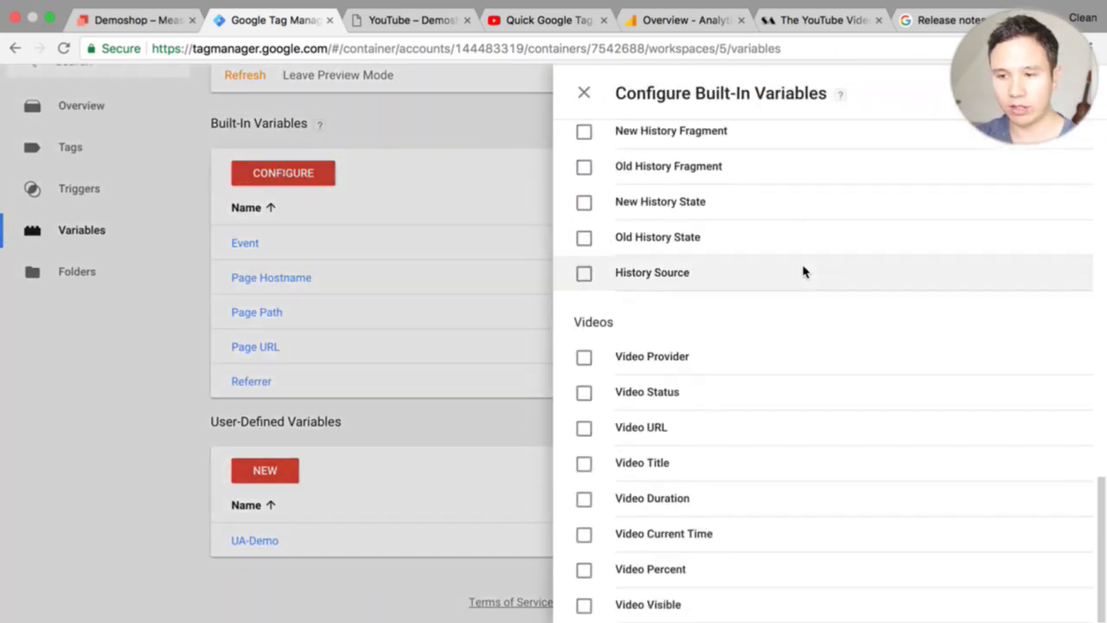
pyautogui.click(584, 356)
pyautogui.click(584, 392)
pyautogui.click(584, 427)
pyautogui.click(584, 463)
# - Enable Video Duration, Video Current Time, Video Visible and Video Percent variables too
pyautogui.click(584, 499)
pyautogui.click(585, 548)
pyautogui.click(584, 603)
pyautogui.click(584, 549)
pyautogui.click(584, 570)
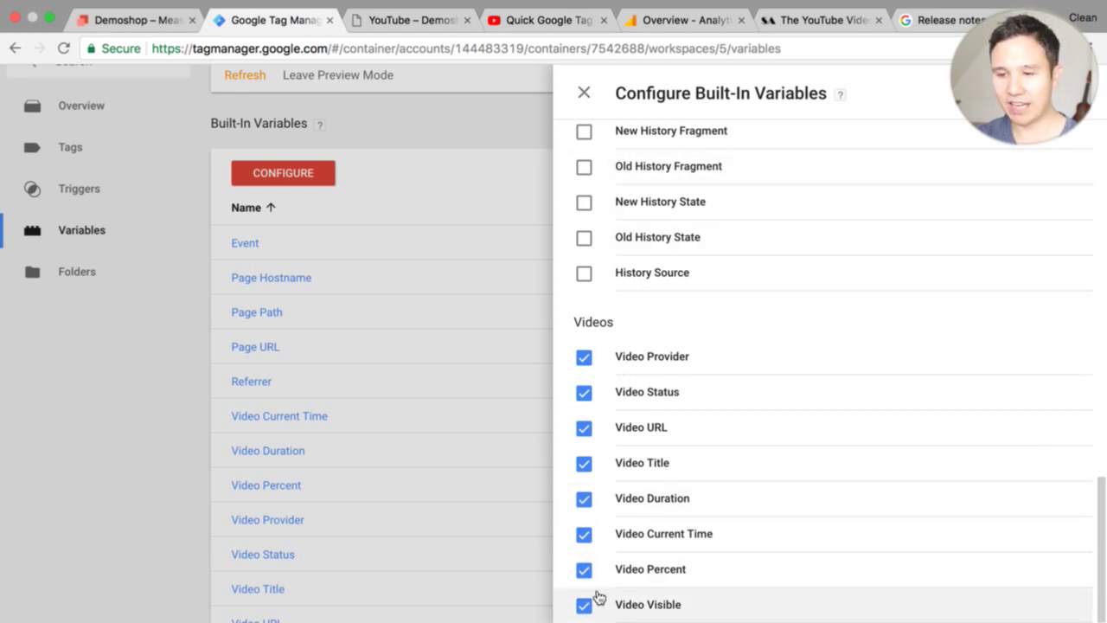
pyautogui.click(587, 99)
pyautogui.scroll(5, 423, 198)
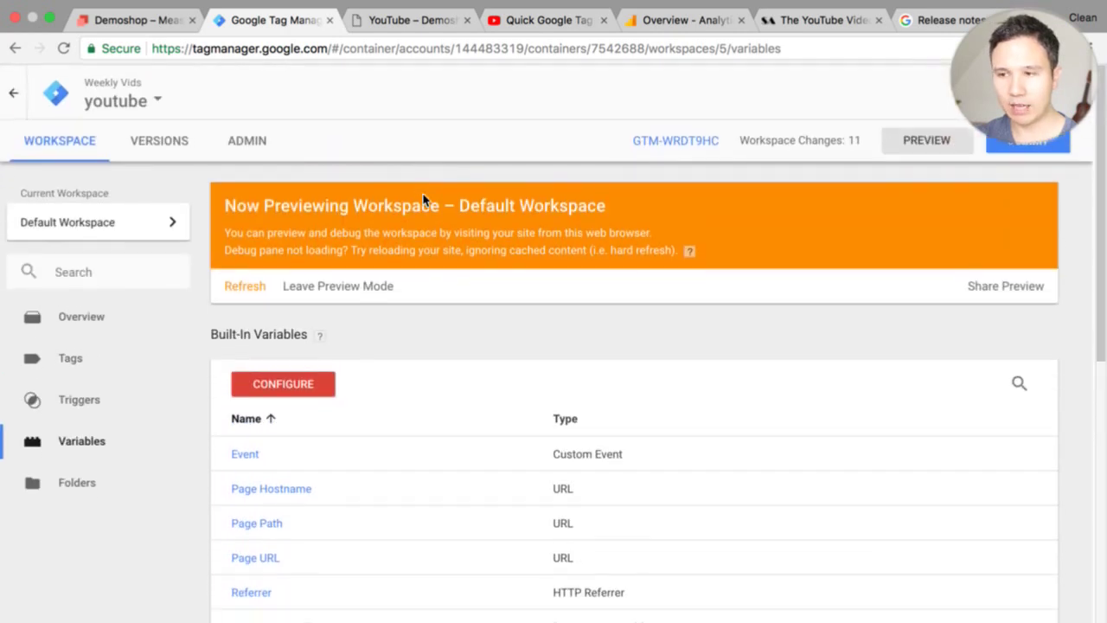
# - Refresh the preview, reload the Demoshop page, and play then pause the embedded video
pyautogui.click(243, 289)
pyautogui.click(398, 20)
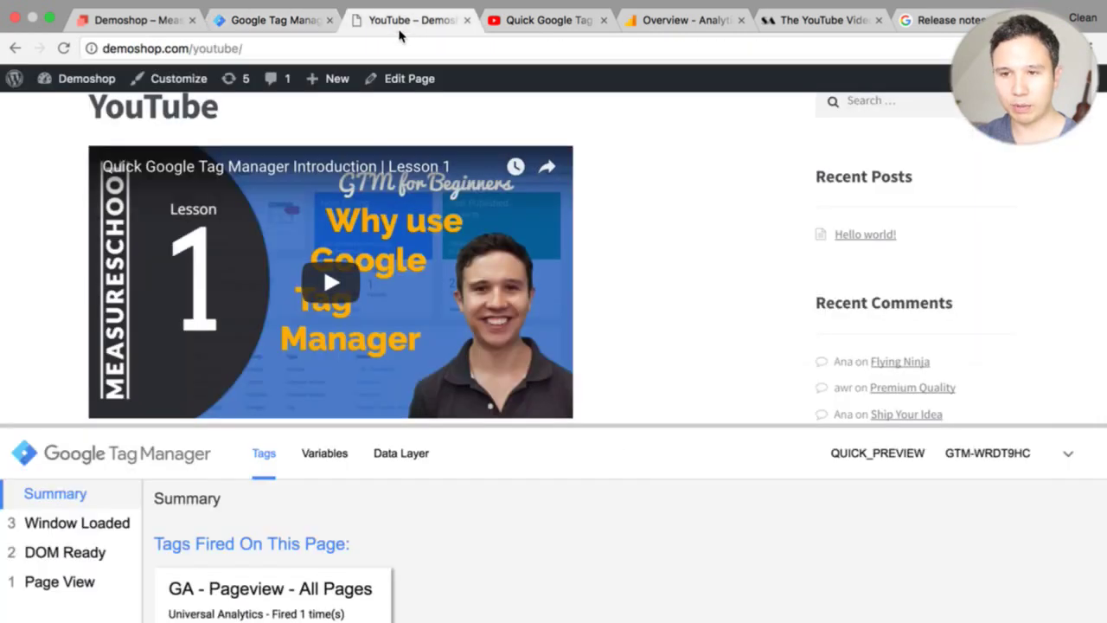
pyautogui.click(64, 50)
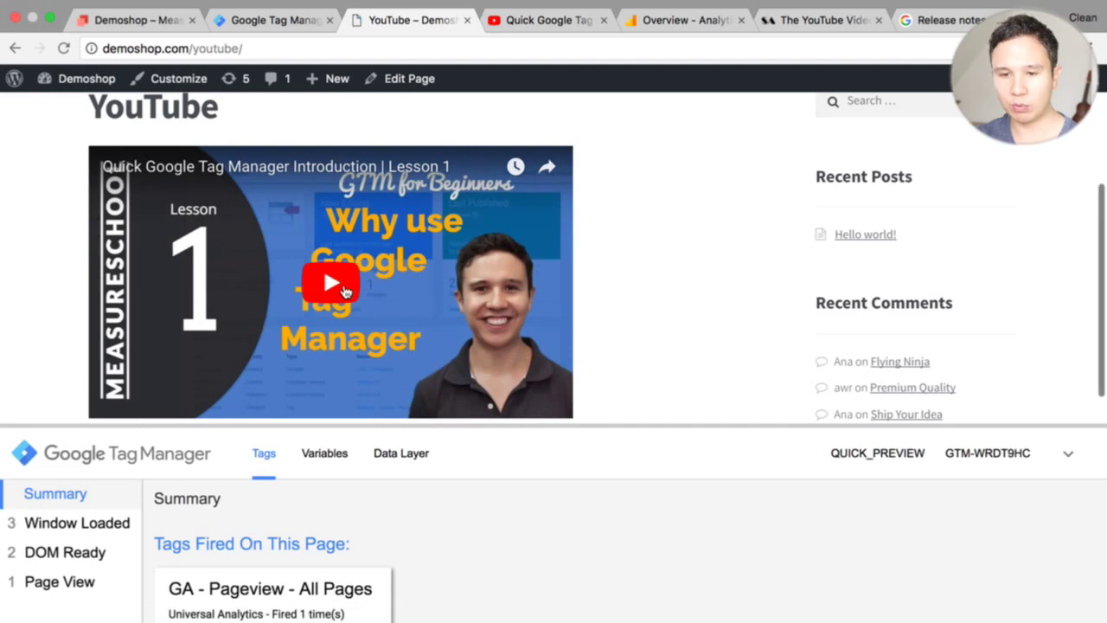
pyautogui.click(346, 288)
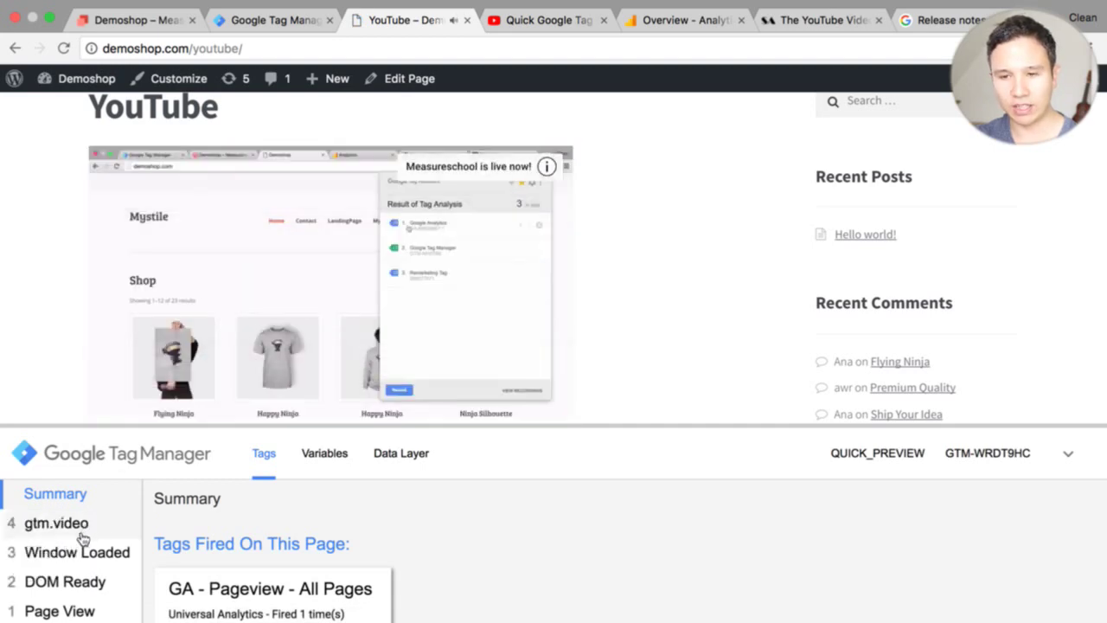
pyautogui.click(120, 403)
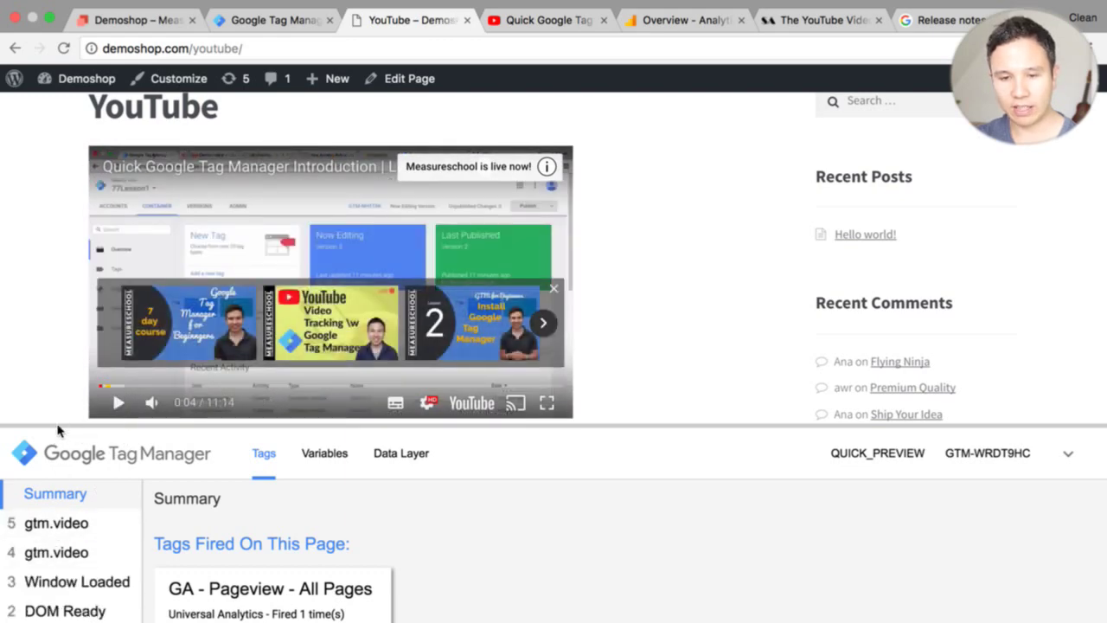
# - Enlarge the debug pane and show the first gtm.video event's Data Layer values
pyautogui.moveTo(57, 436); pyautogui.dragTo(75, 265)
pyautogui.click(57, 382)
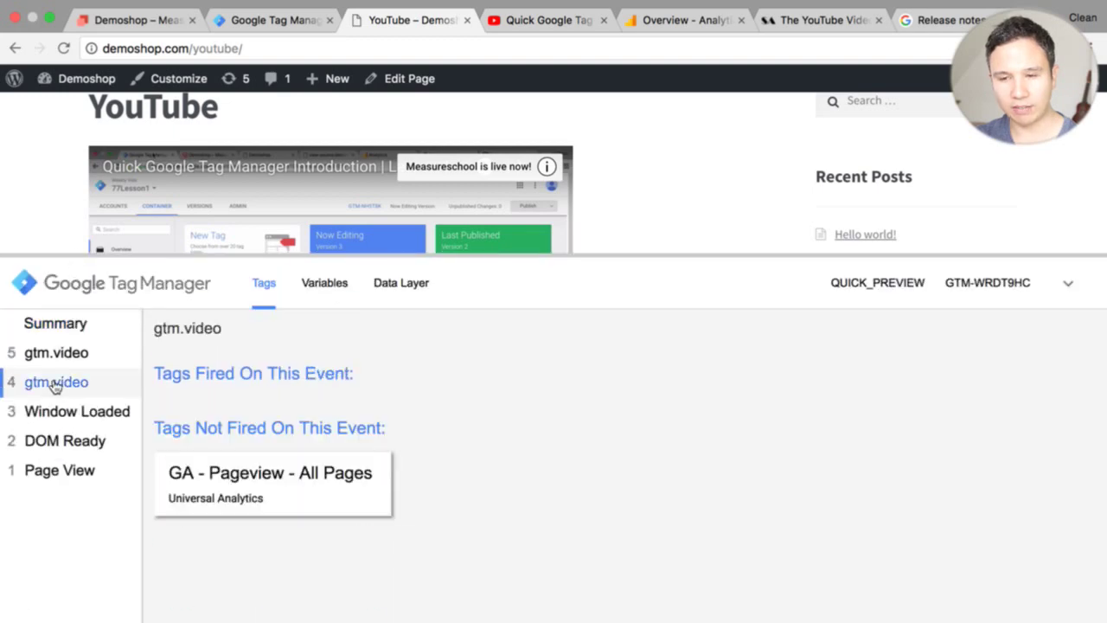
pyautogui.click(417, 290)
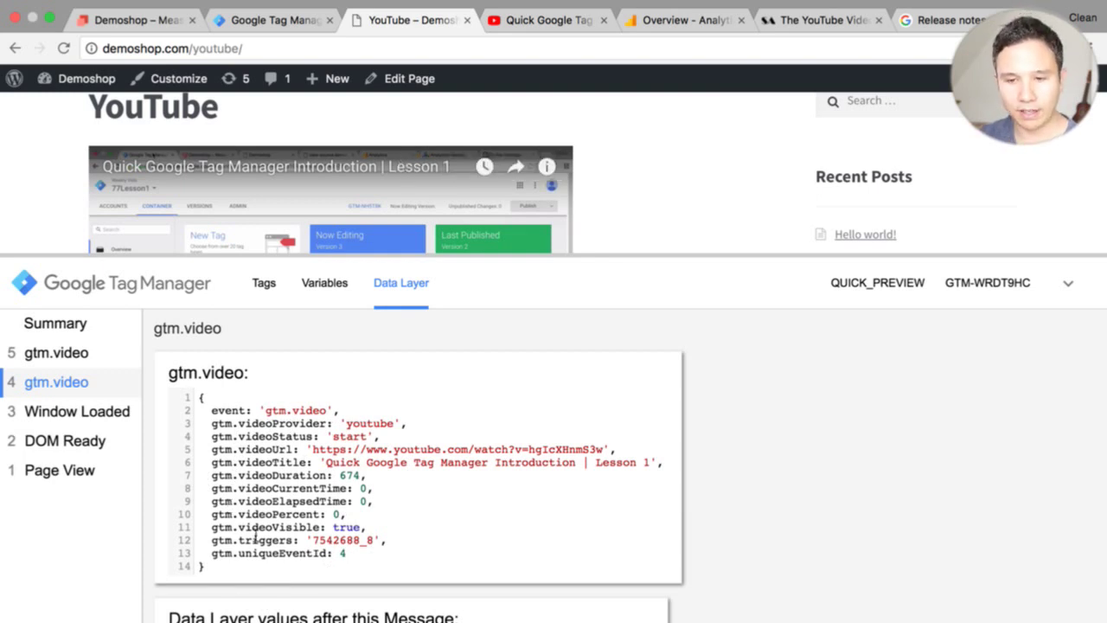
# - Compare the Video variable values of the start and pause gtm.video events
pyautogui.click(322, 295)
pyautogui.scroll(-10, 259, 401)
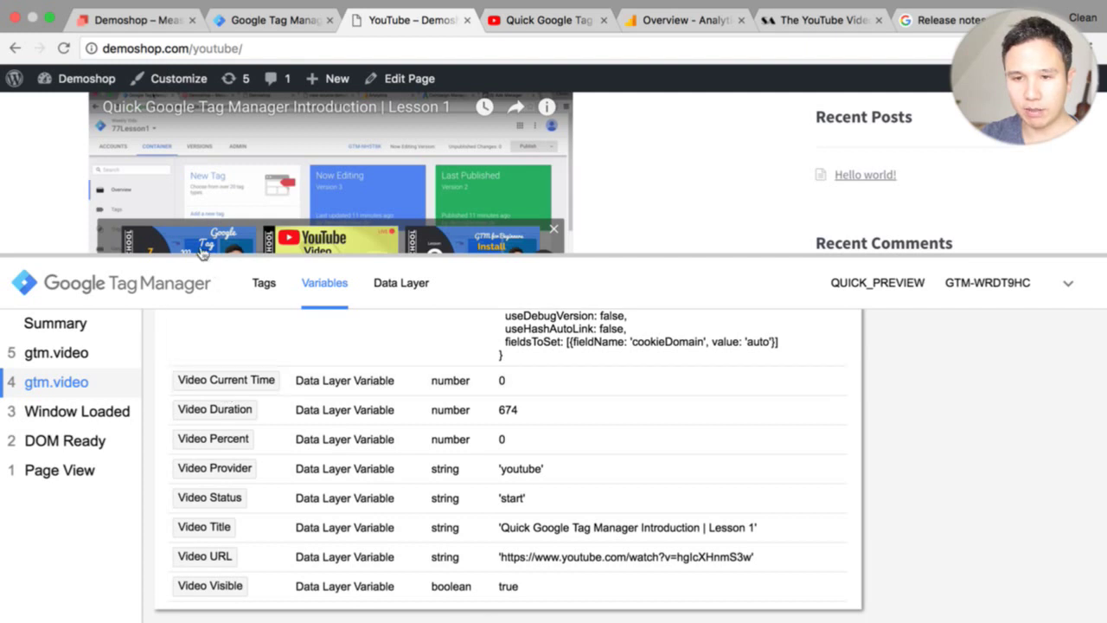
pyautogui.scroll(-3, 55, 202)
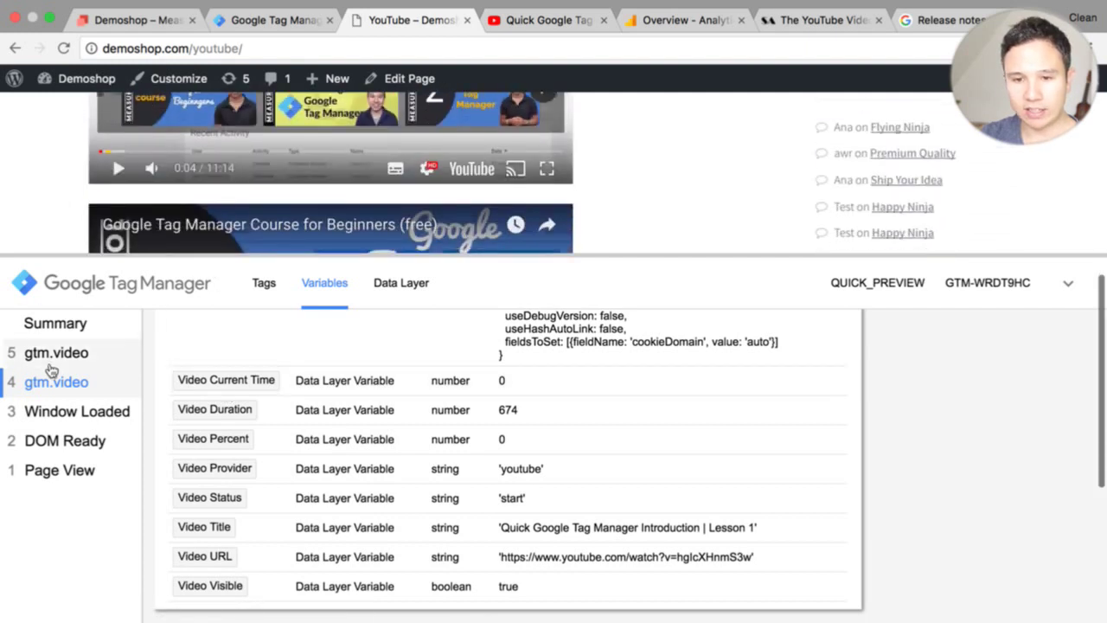
pyautogui.click(52, 365)
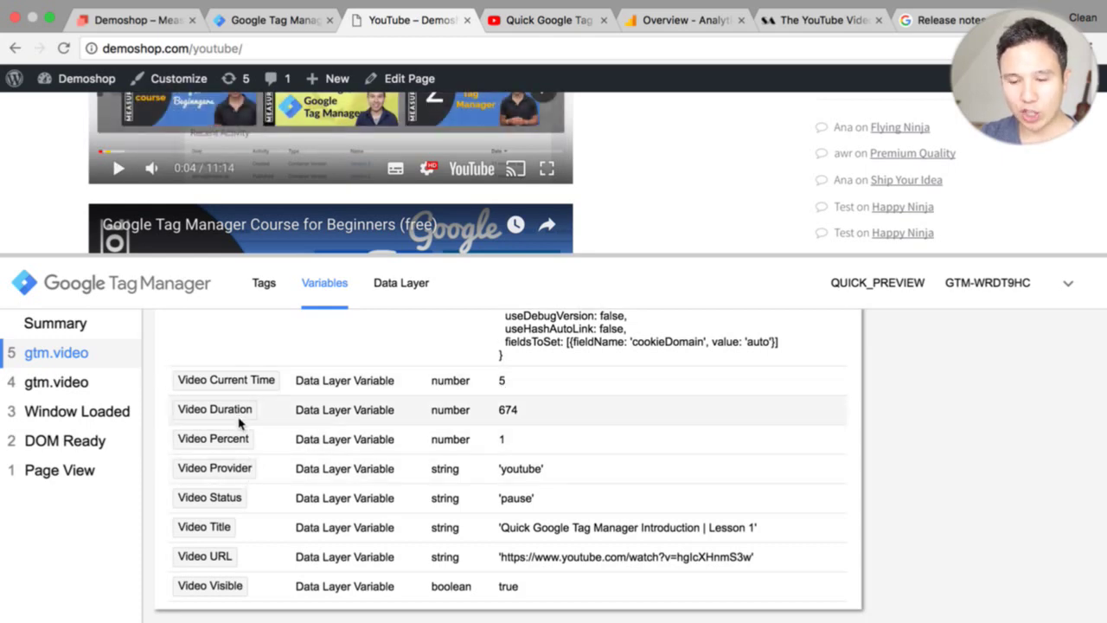
pyautogui.click(65, 382)
pyautogui.click(67, 352)
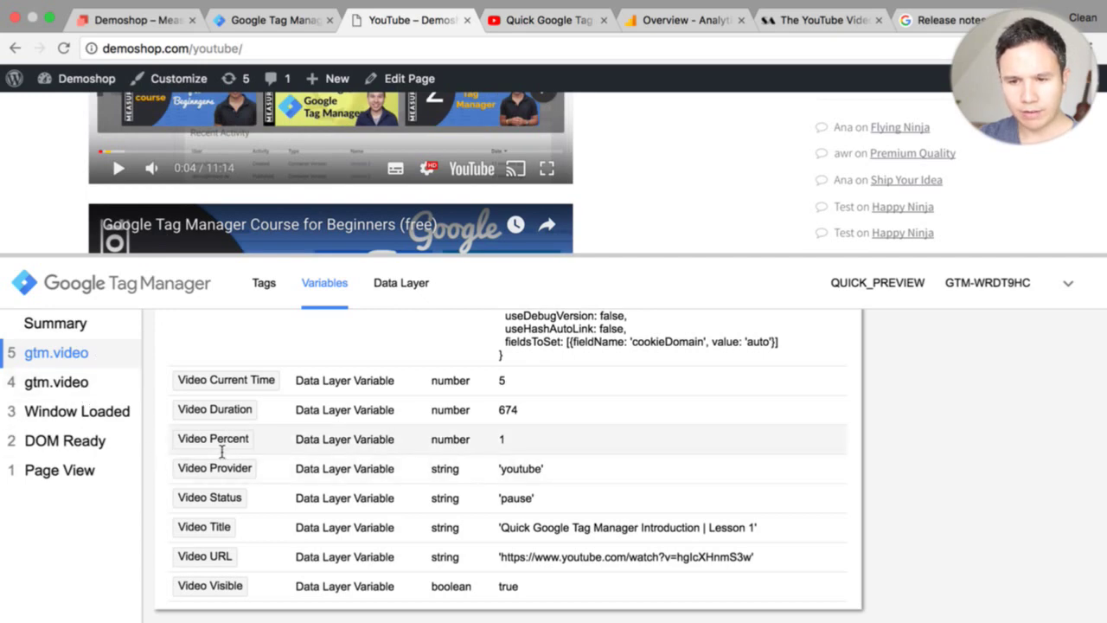
pyautogui.click(48, 380)
pyautogui.click(47, 361)
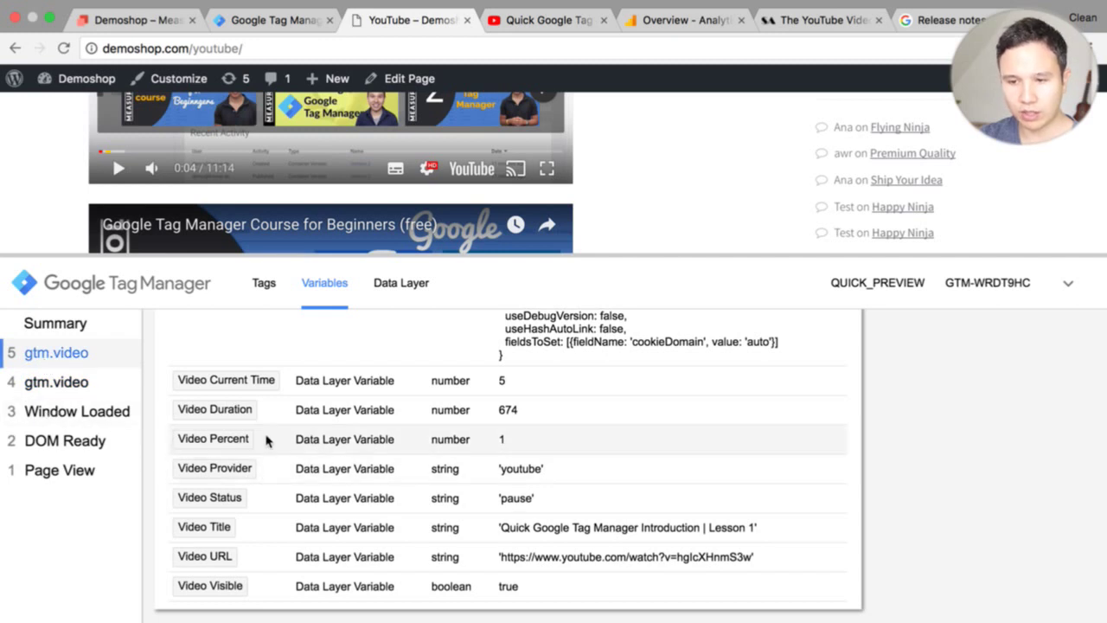
pyautogui.scroll(-1, 266, 442)
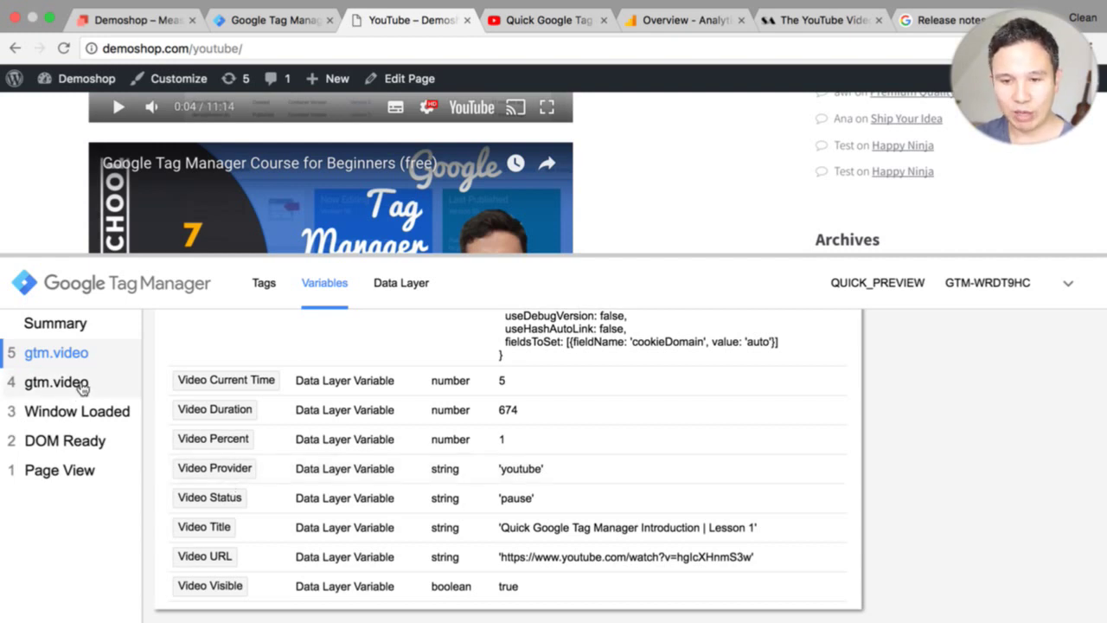
pyautogui.click(82, 384)
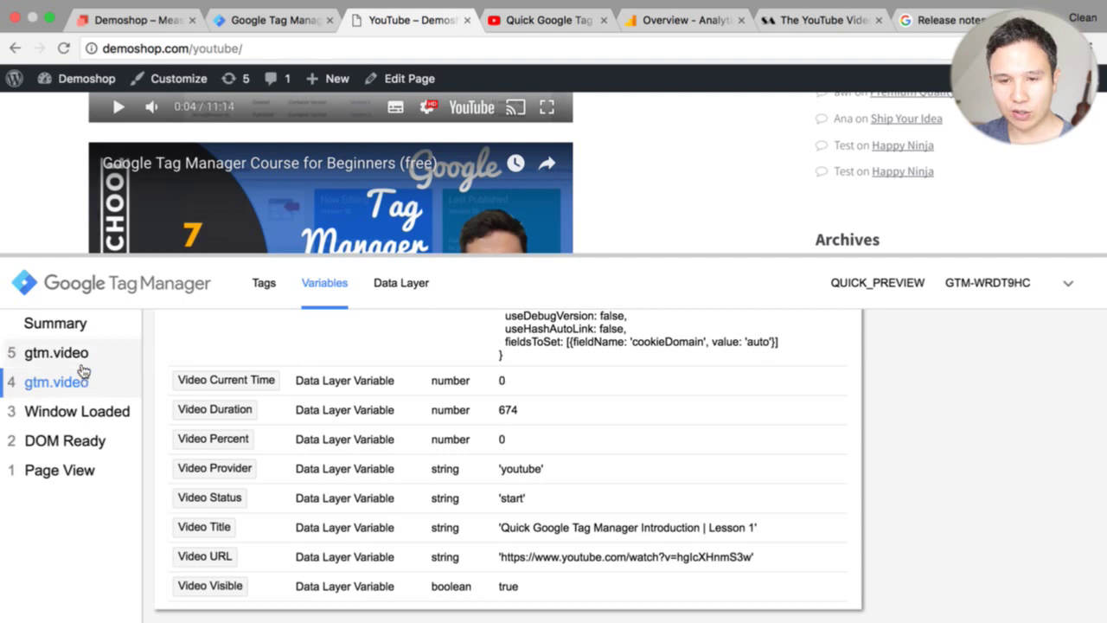
pyautogui.click(78, 354)
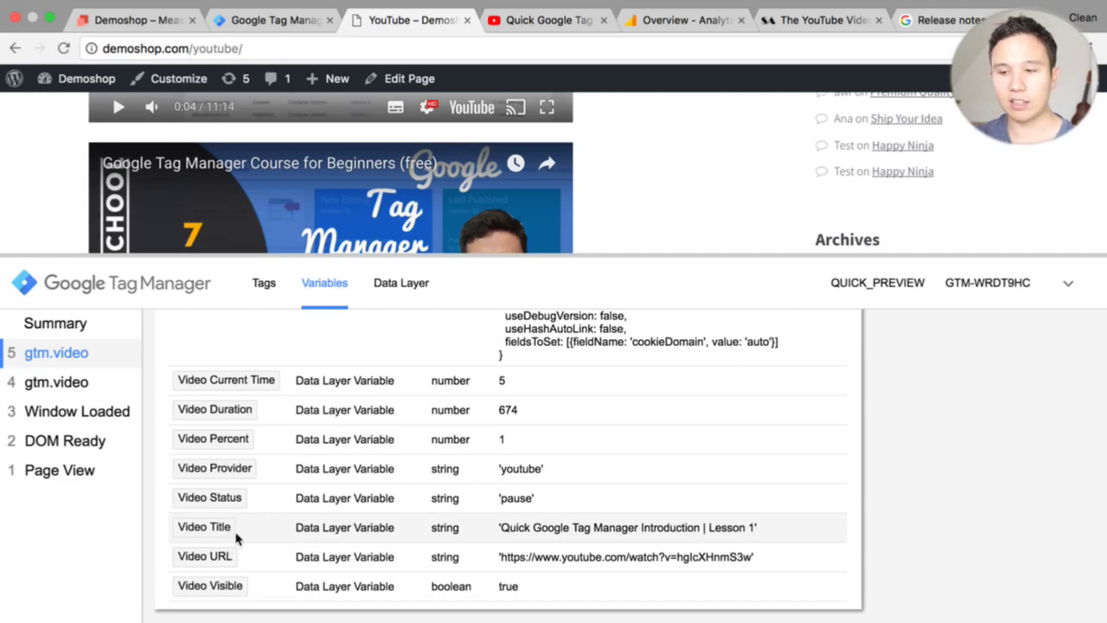
pyautogui.scroll(-2, 668, 180)
pyautogui.scroll(5, 668, 180)
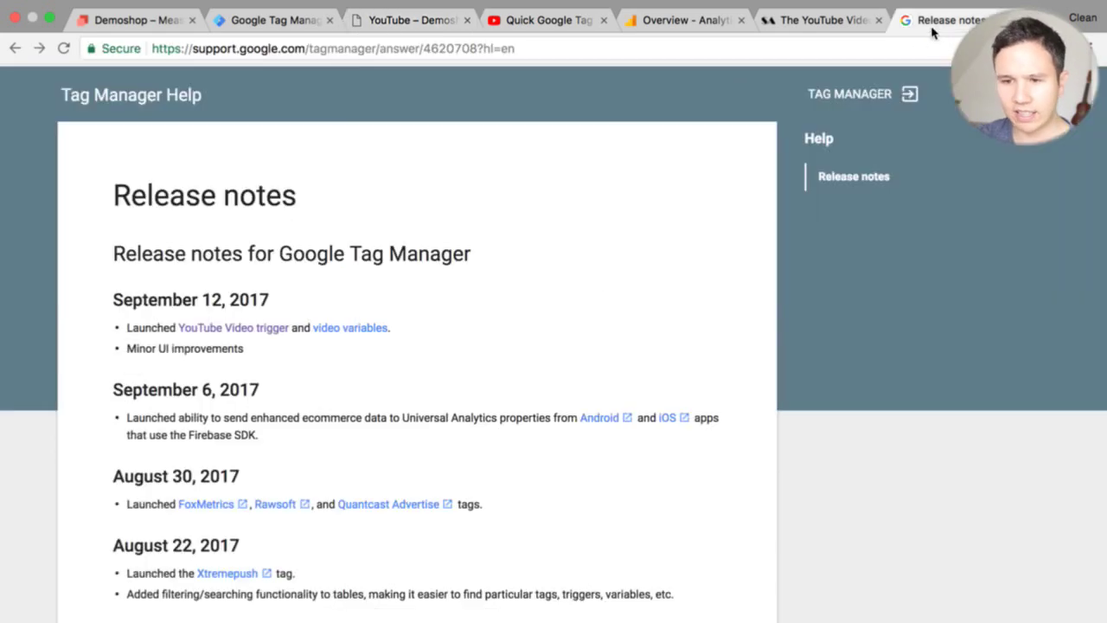
pyautogui.click(932, 25)
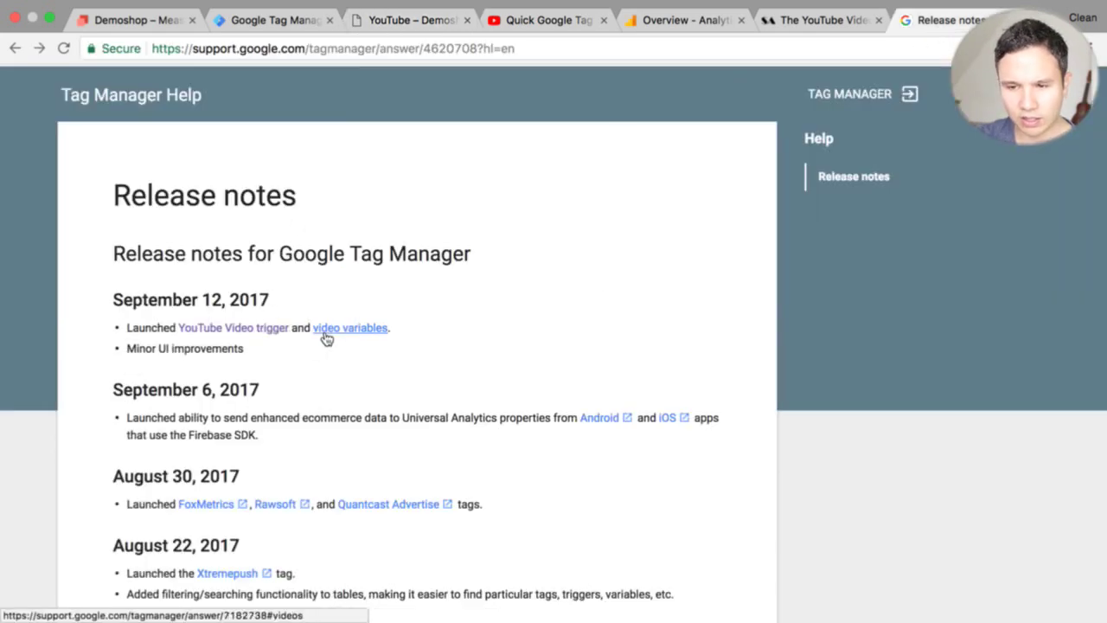
pyautogui.click(331, 329)
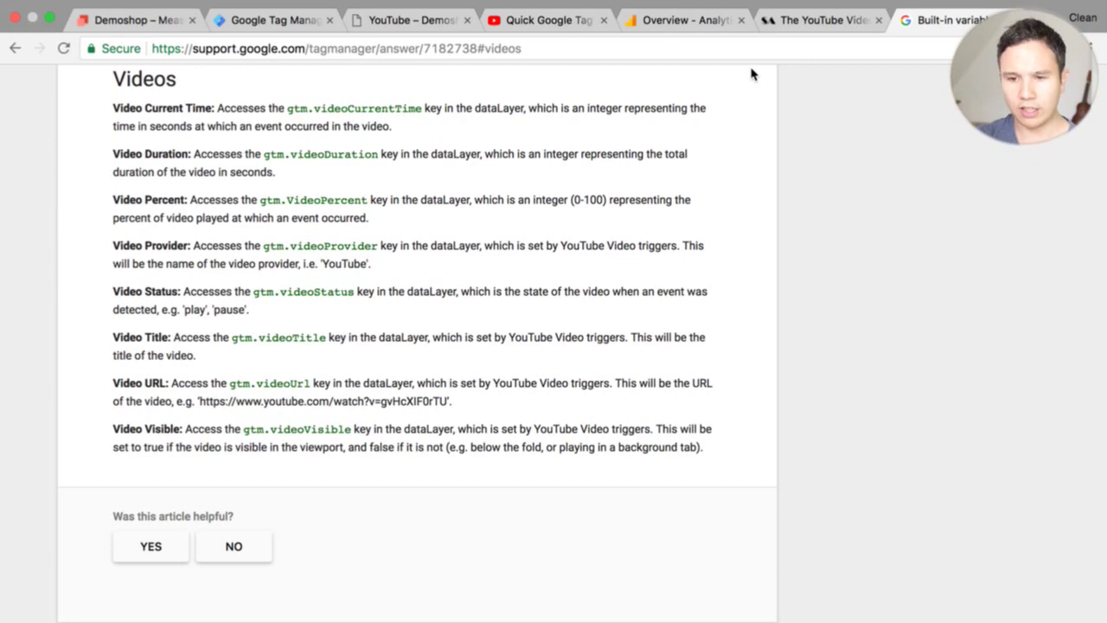
pyautogui.click(796, 28)
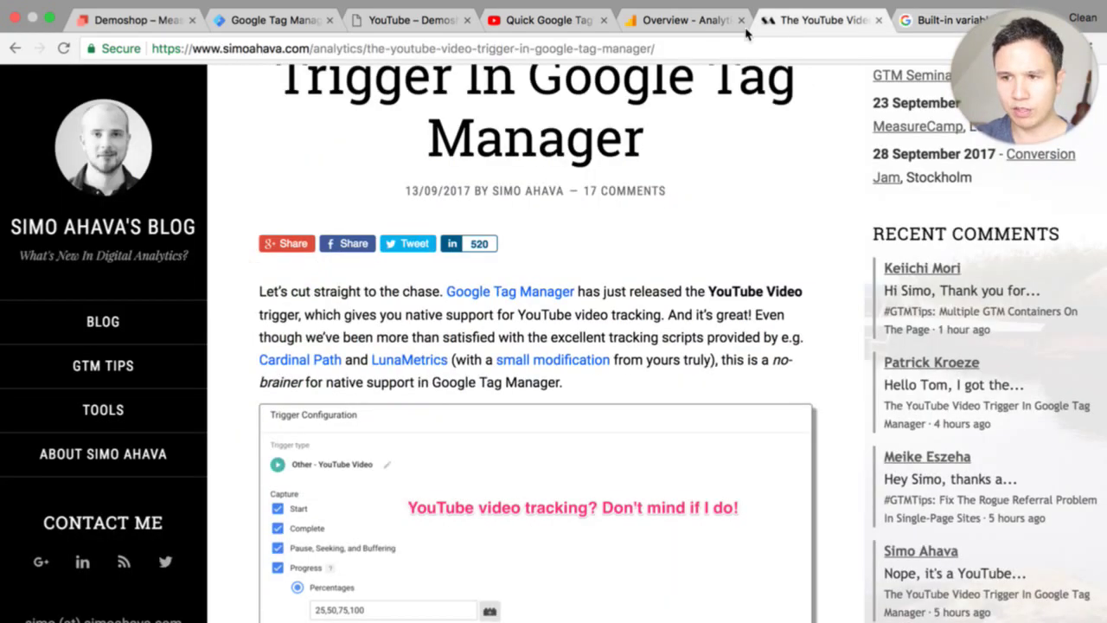
pyautogui.click(674, 31)
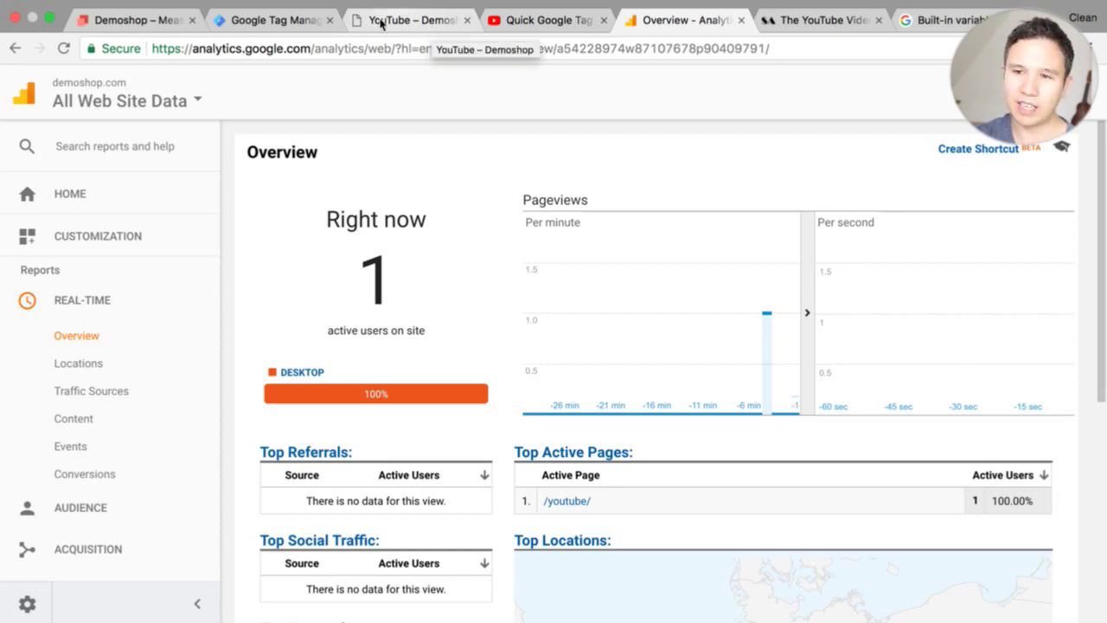
pyautogui.click(304, 22)
pyautogui.click(374, 20)
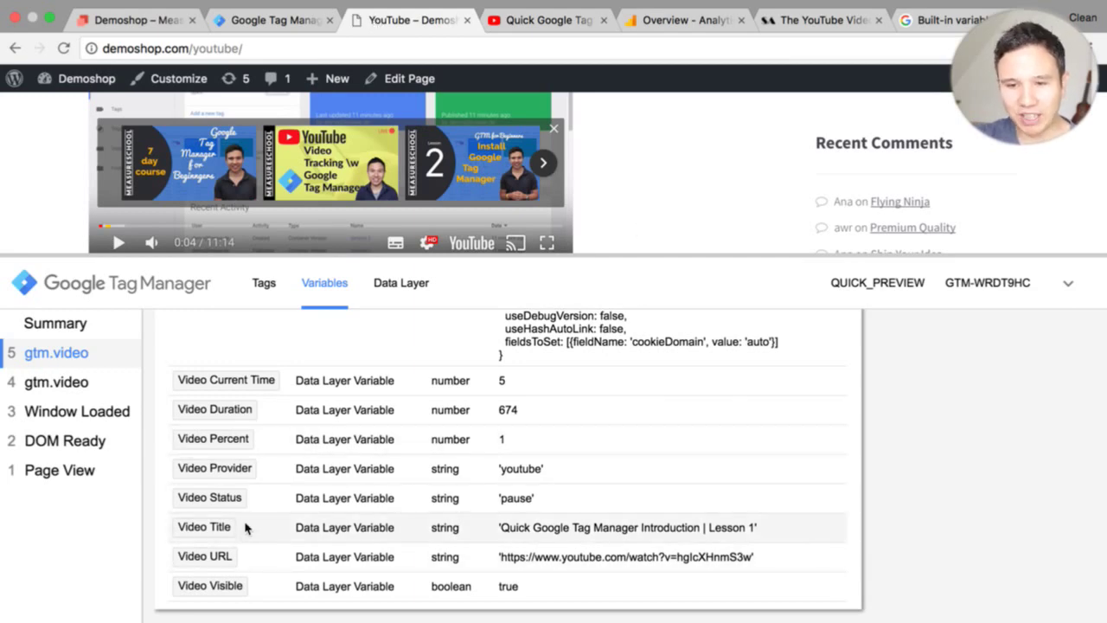
# - Create a new tag named 'GA - Event - YouTube'
pyautogui.click(262, 26)
pyautogui.click(76, 368)
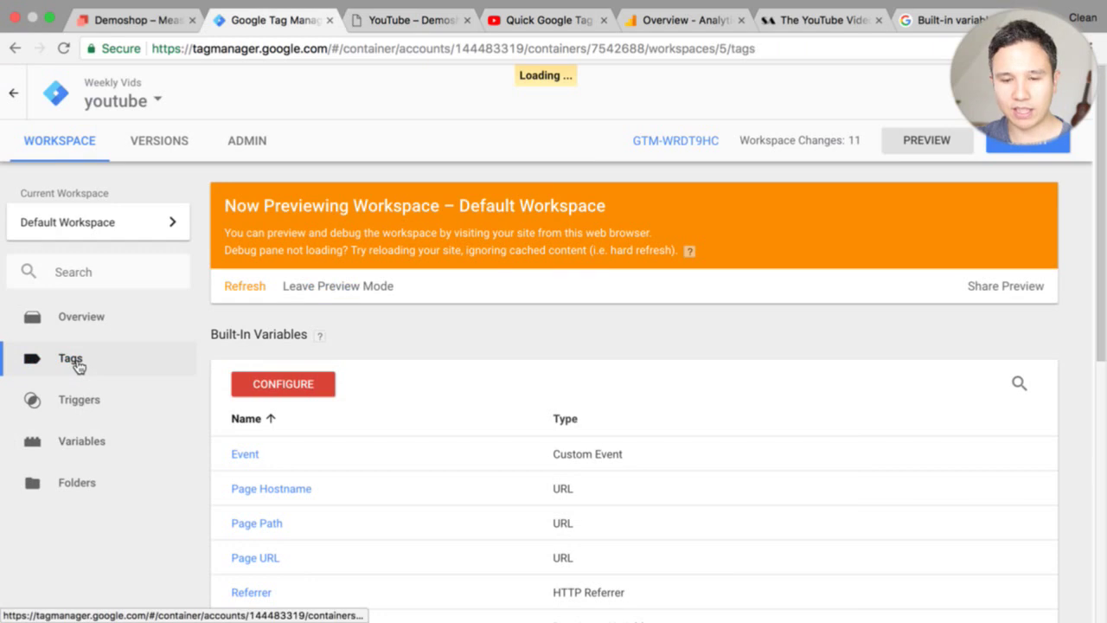
pyautogui.click(266, 384)
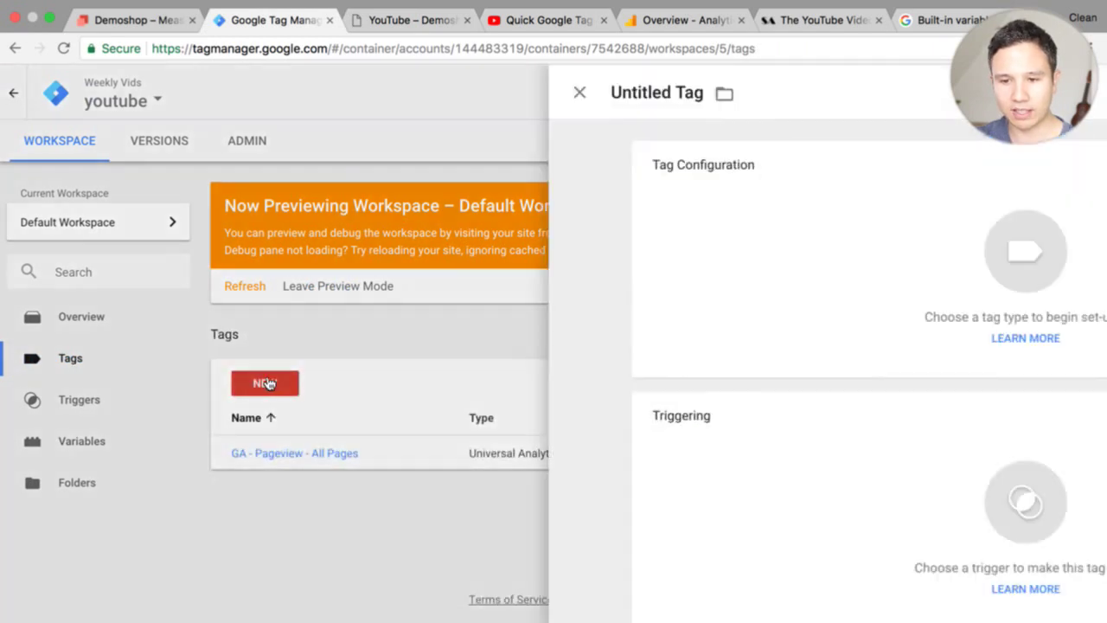
pyautogui.click(239, 99)
pyautogui.write('GA - Event -')
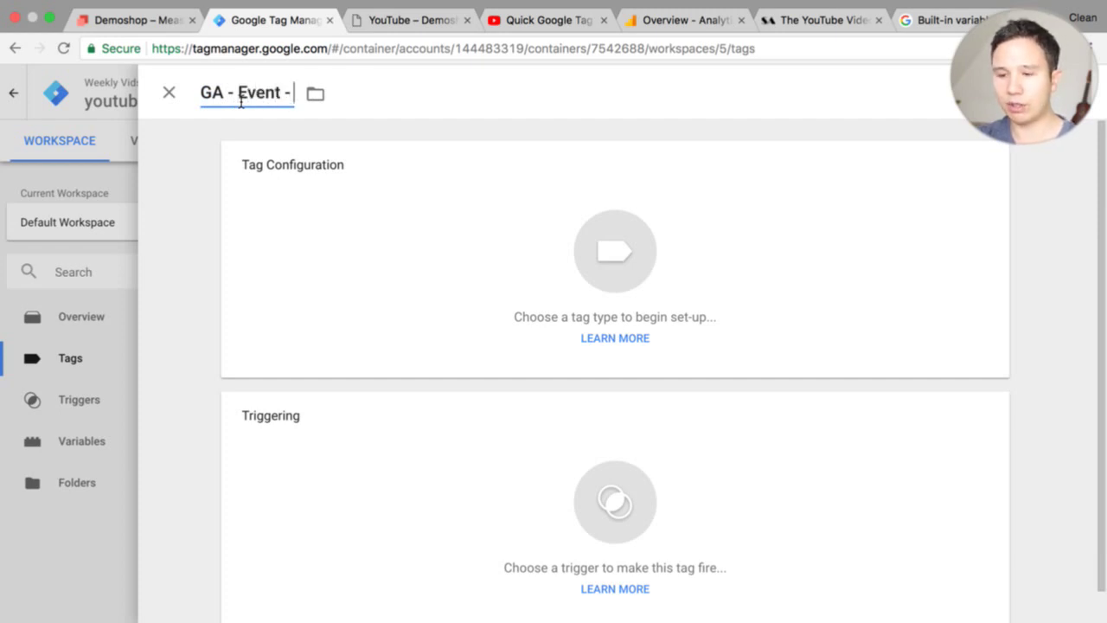
pyautogui.write('YOu')
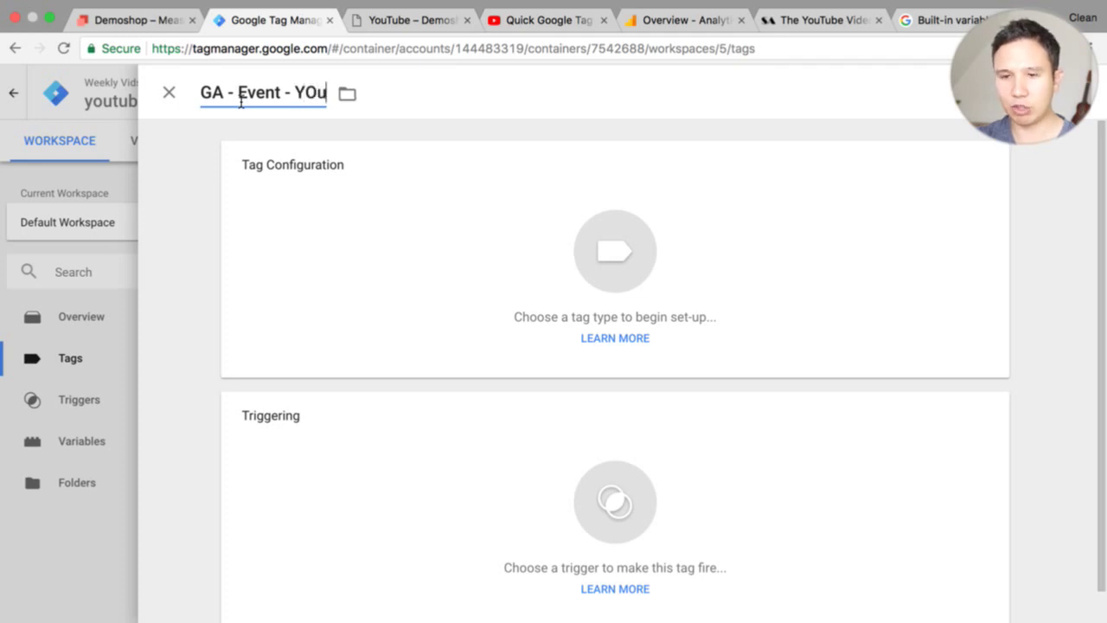
pyautogui.press('BackSpace')
pyautogui.press('BackSpace')
pyautogui.write('ouTube')
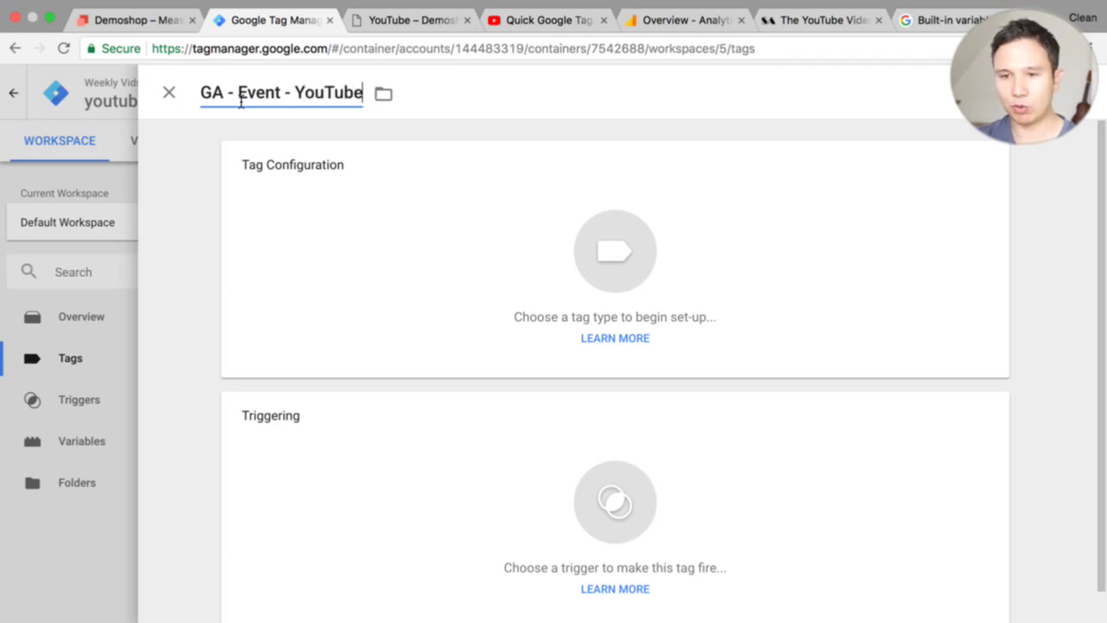
# - Make it a Universal Analytics Event tag with Category 'Video view'
pyautogui.click(329, 231)
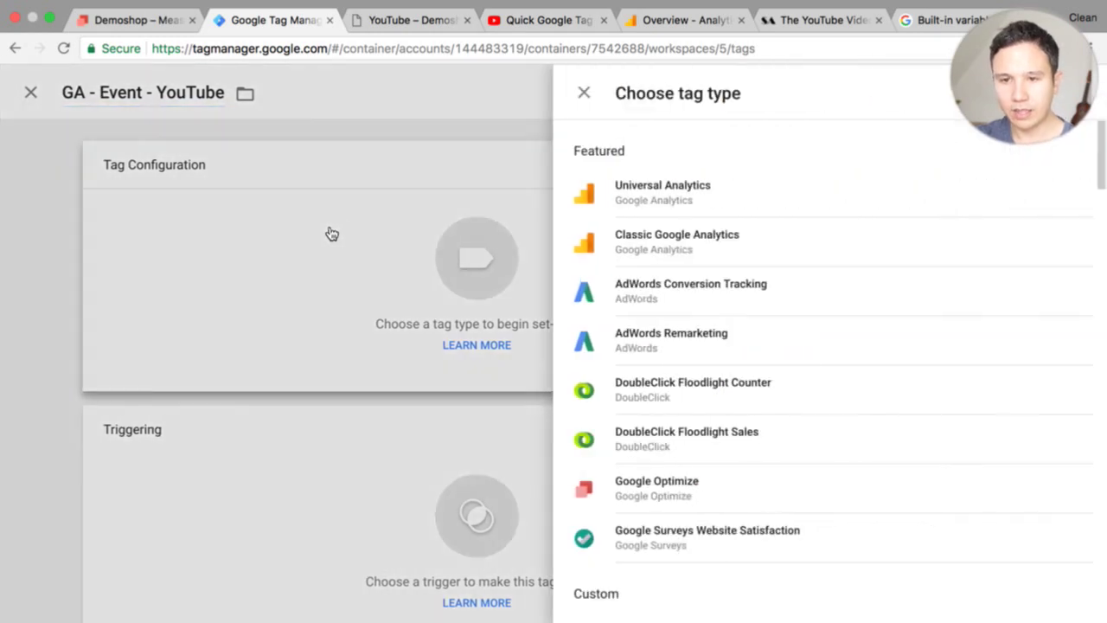
pyautogui.click(661, 197)
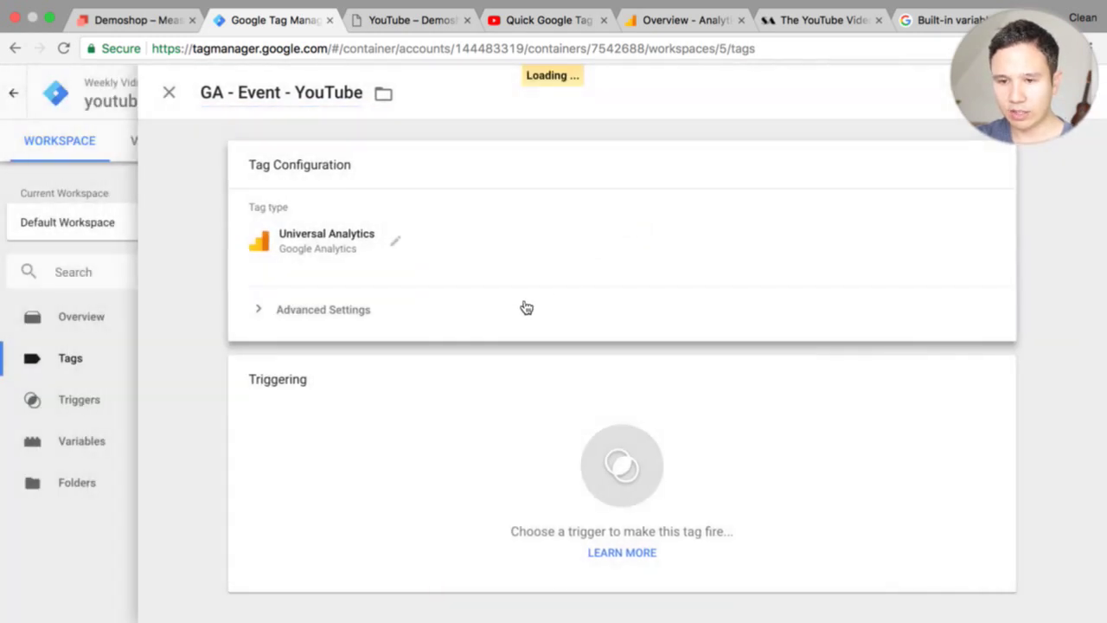
pyautogui.scroll(-3, 523, 303)
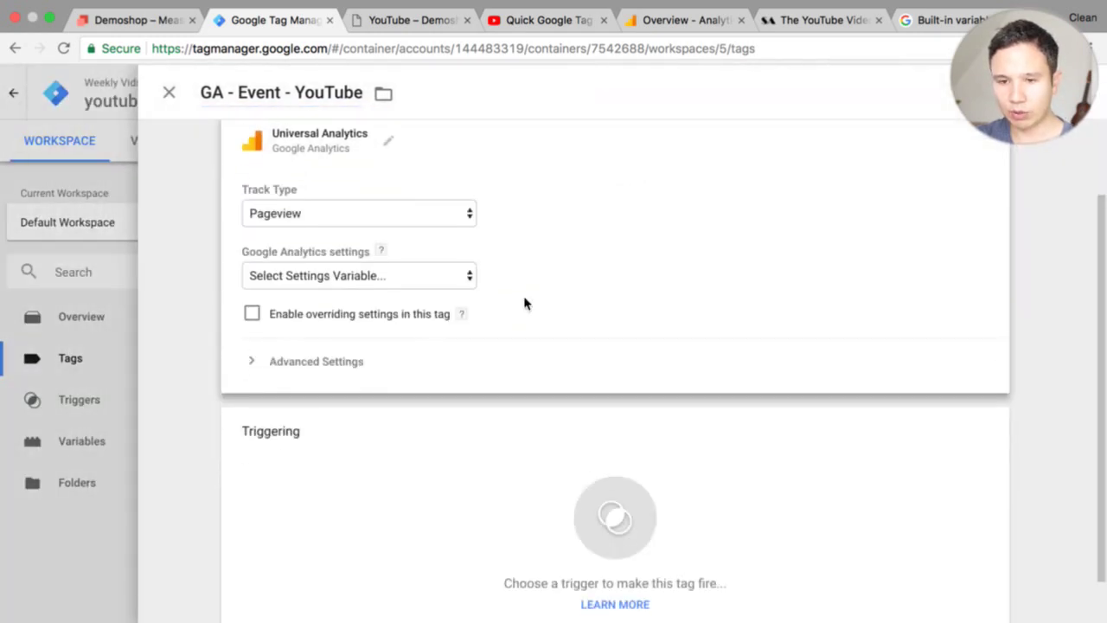
pyautogui.click(444, 219)
pyautogui.click(444, 224)
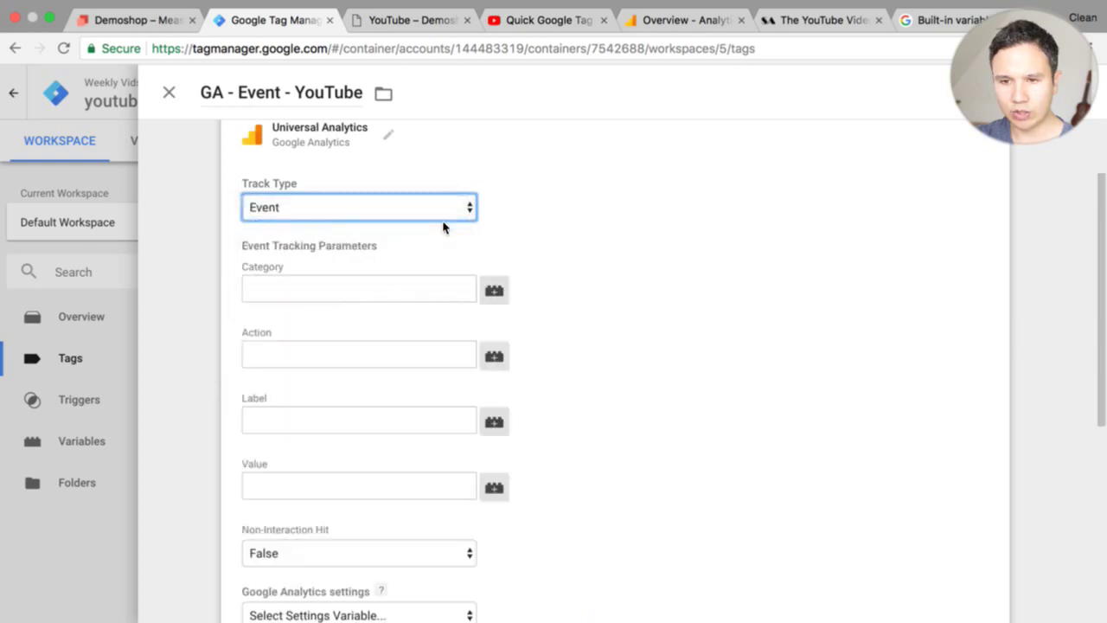
pyautogui.scroll(-3, 394, 333)
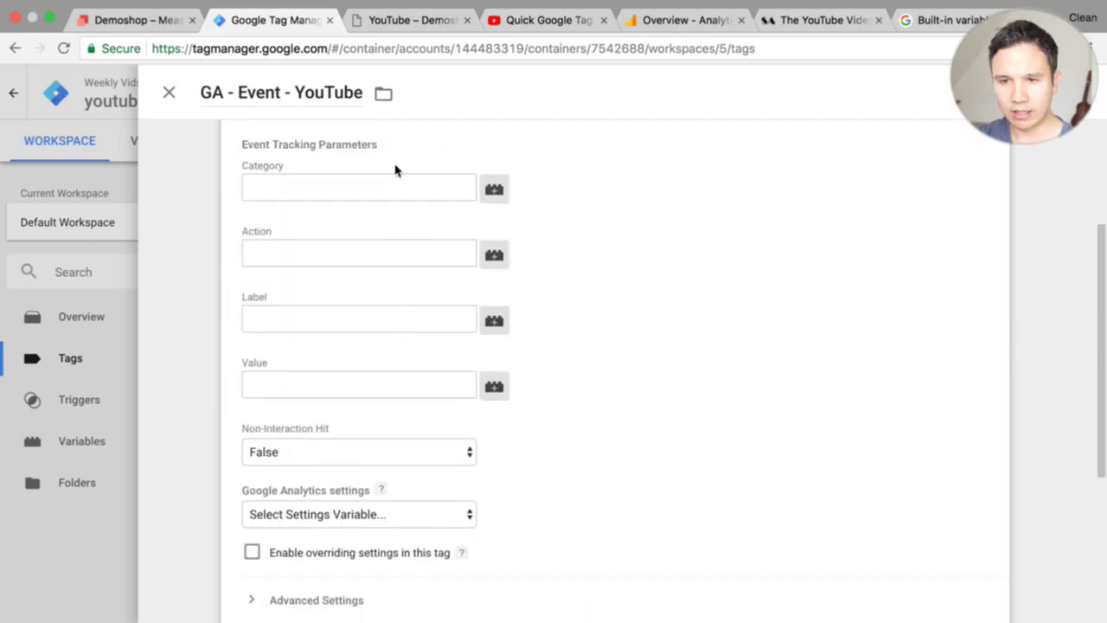
pyautogui.click(378, 197)
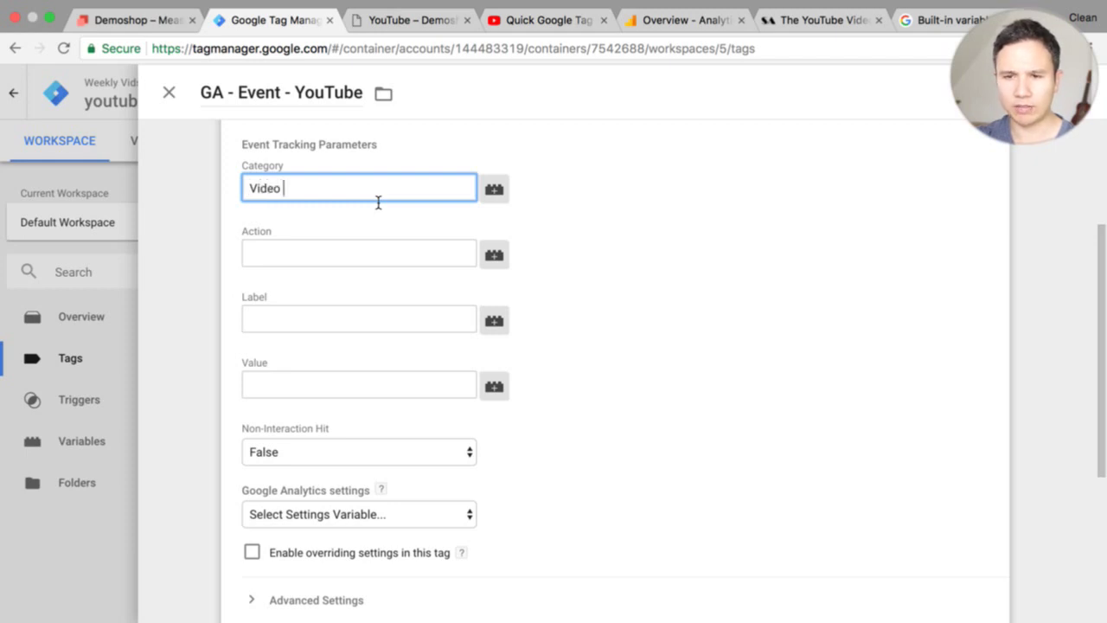
pyautogui.click(356, 256)
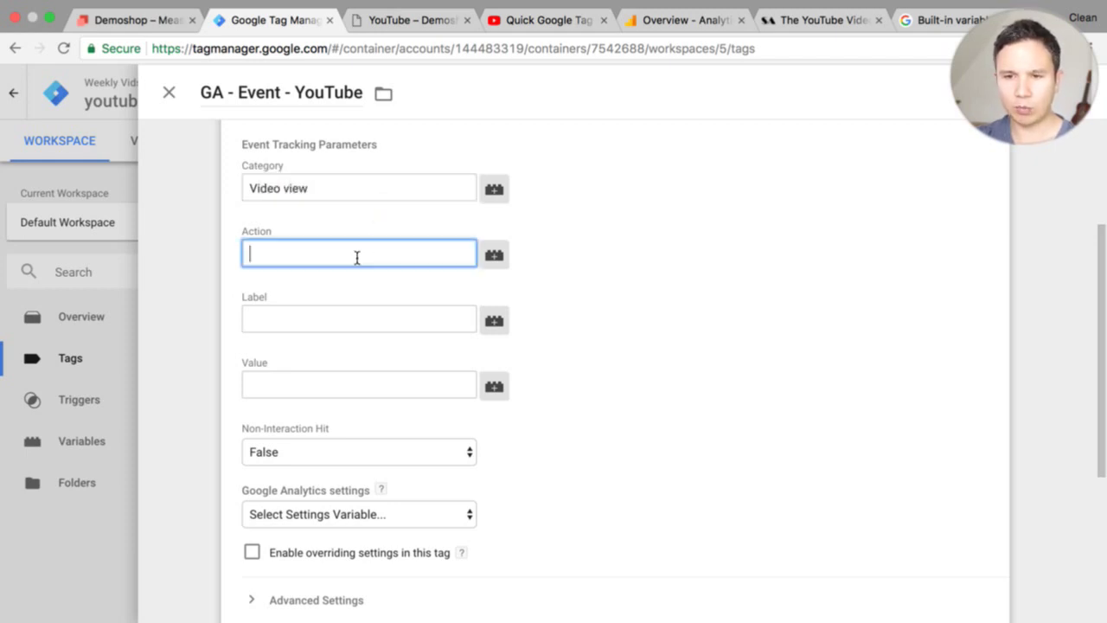
# - Set the event Action to {{Video Title}}
pyautogui.click(496, 257)
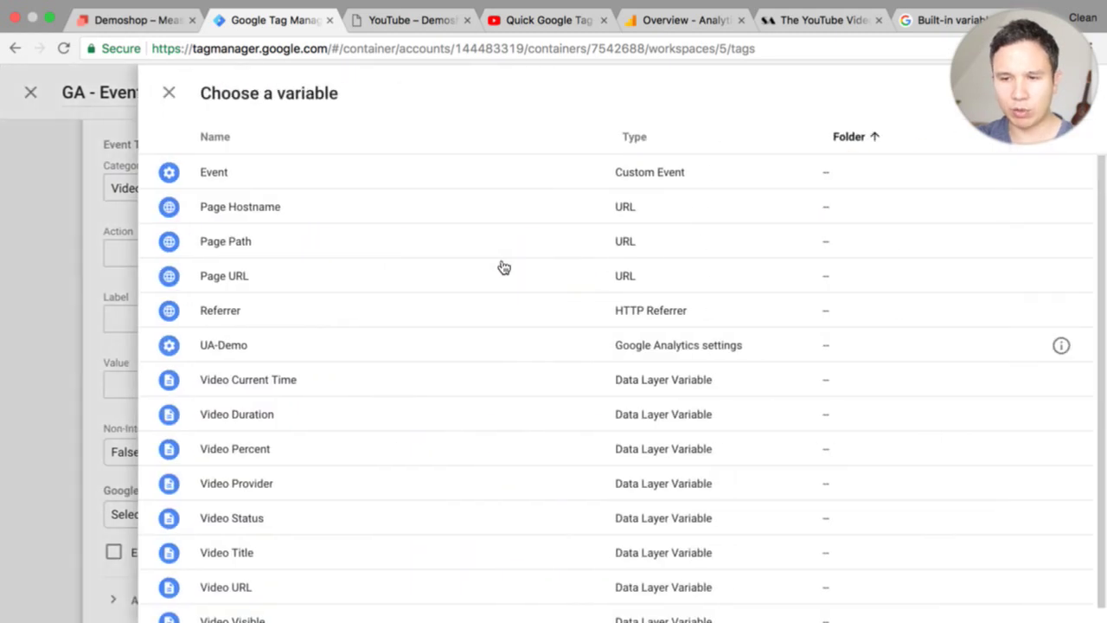
pyautogui.scroll(-1, 424, 218)
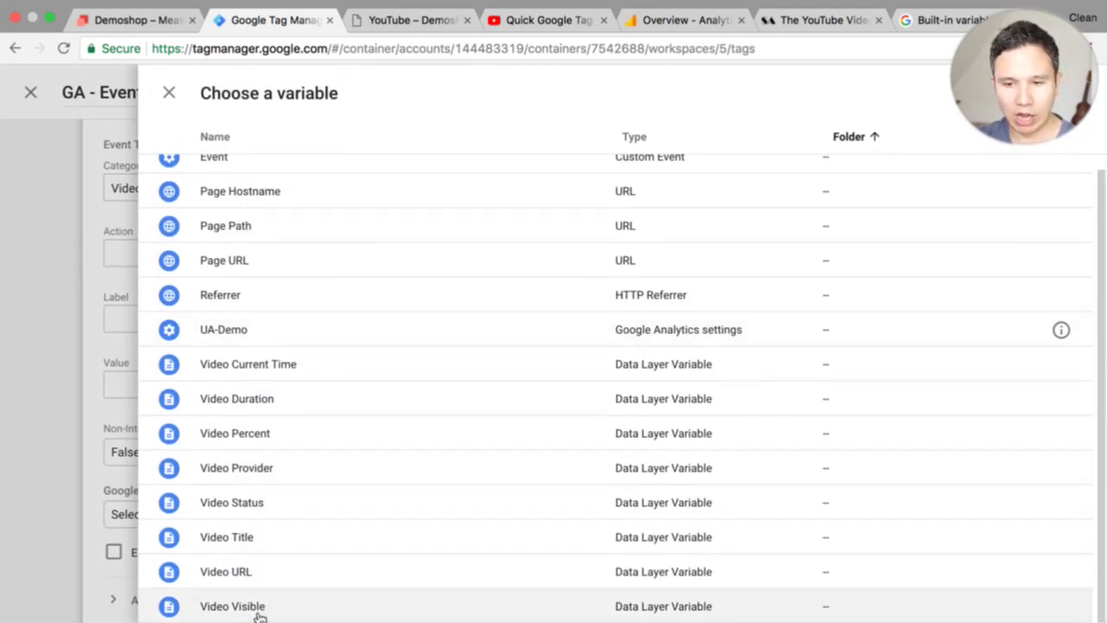
pyautogui.click(300, 539)
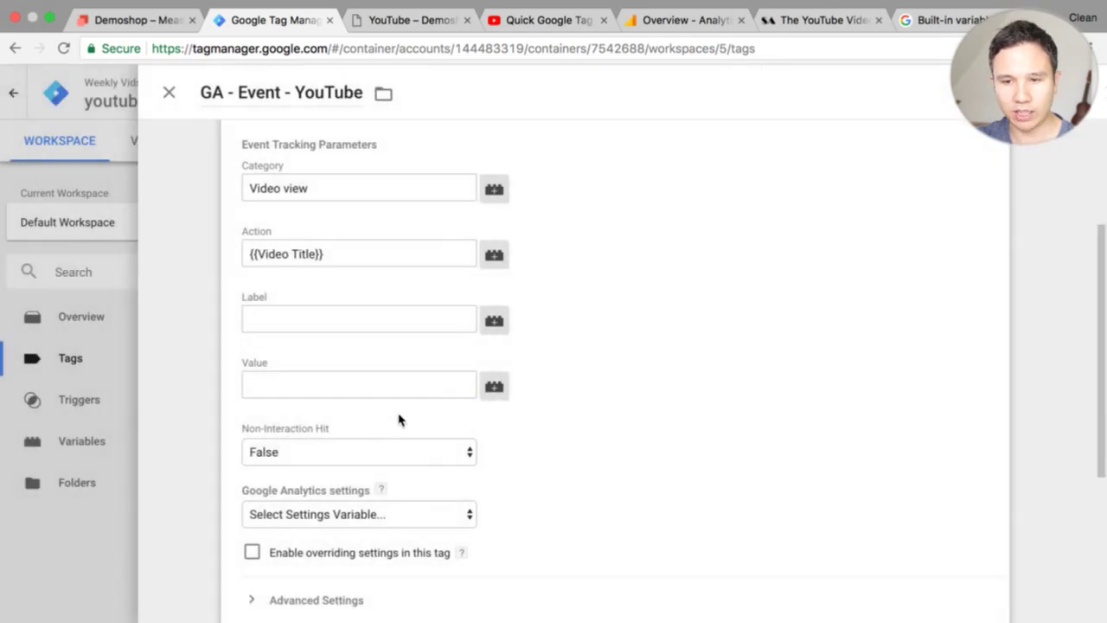
# - Put {{Video Percent}} into the event Value field
pyautogui.click(422, 322)
pyautogui.click(500, 325)
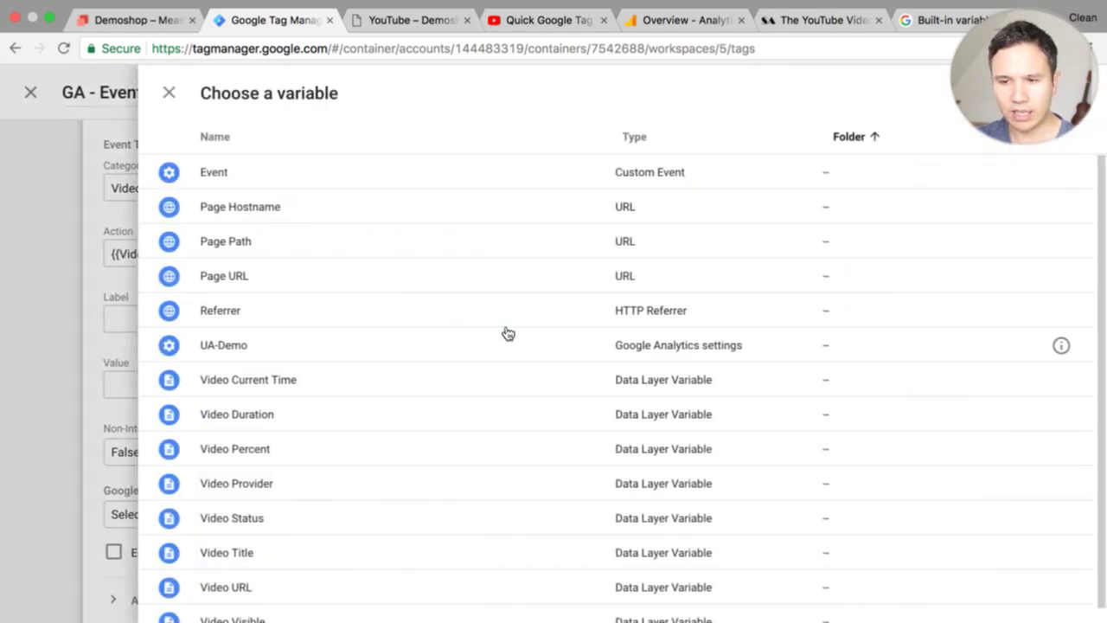
pyautogui.scroll(-1, 369, 435)
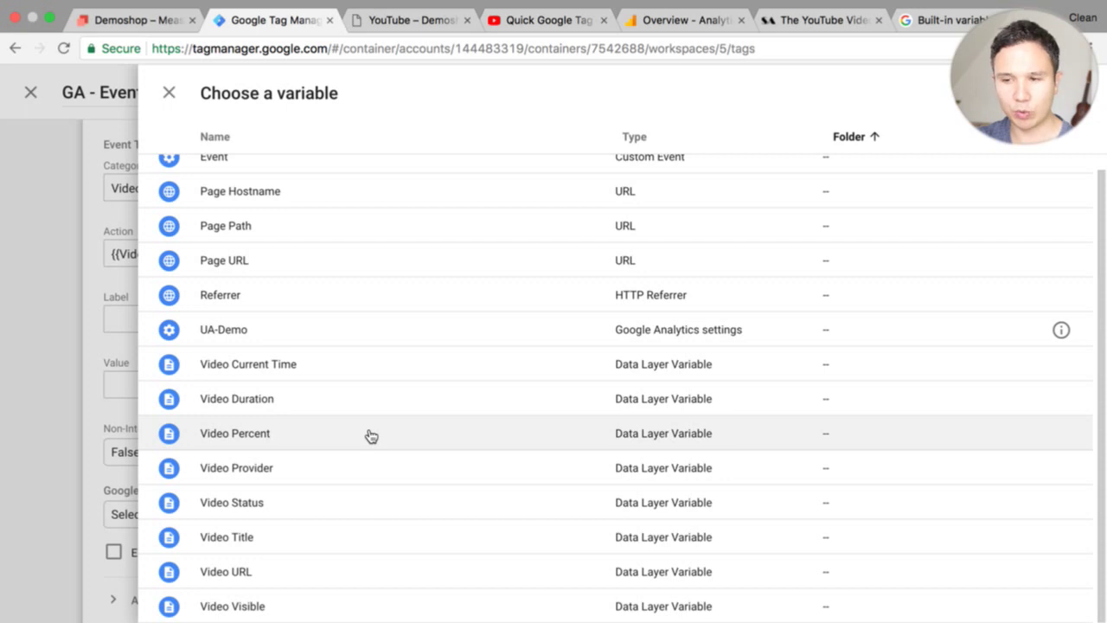
pyautogui.click(370, 434)
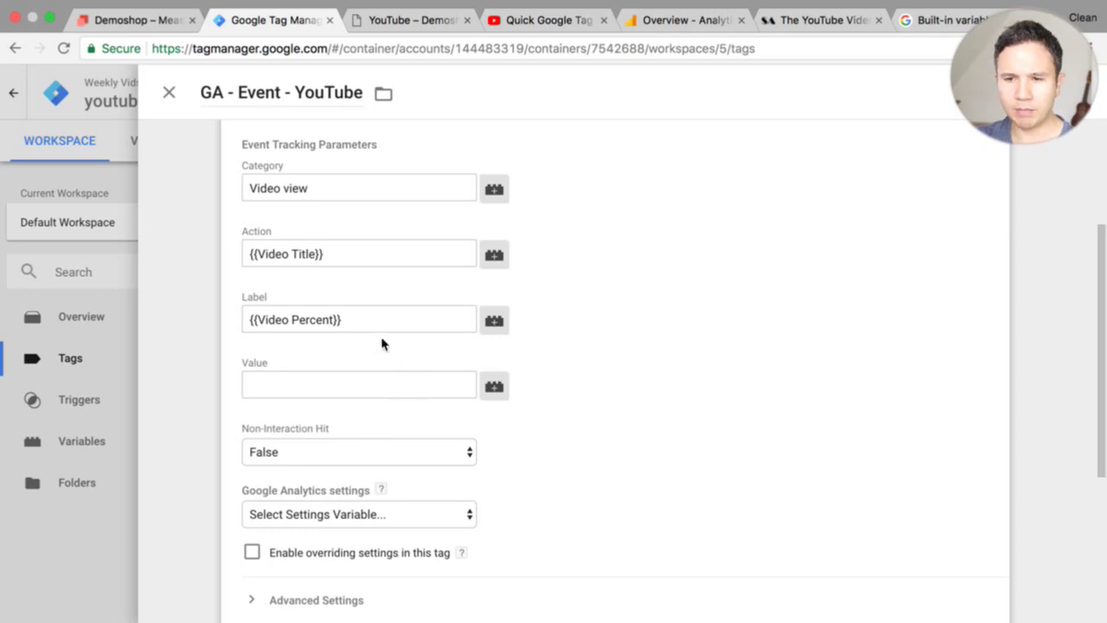
pyautogui.moveTo(372, 320); pyautogui.dragTo(161, 321)
pyautogui.hotkey('ctrl', 'x')
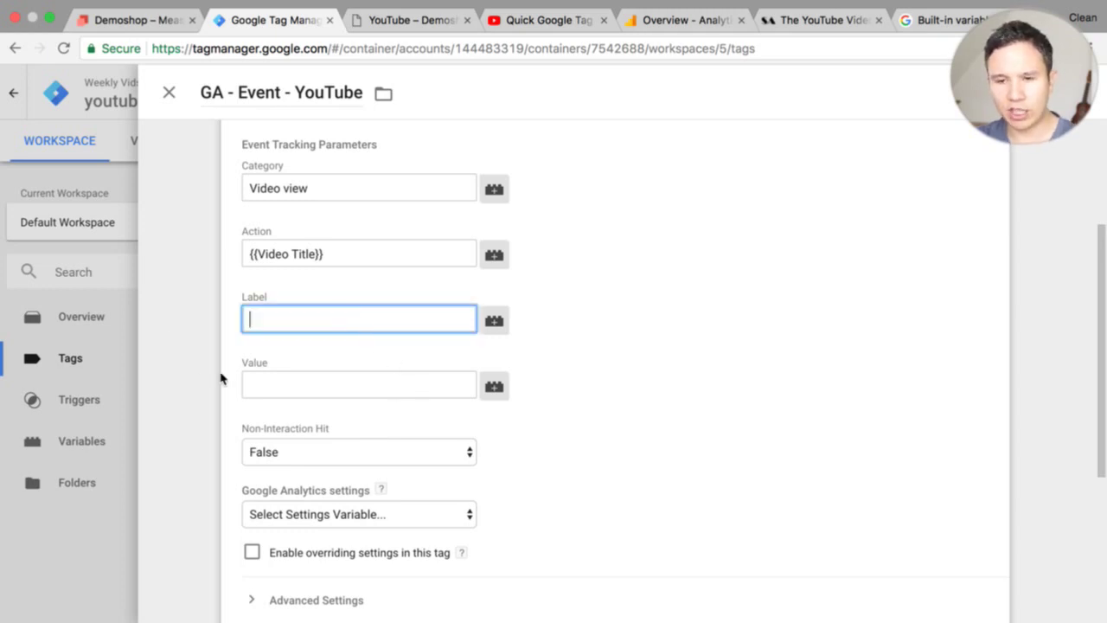
pyautogui.click(297, 380)
pyautogui.hotkey('ctrl', 'v')
# - Set the event Label to {{Video Status}}
pyautogui.click(355, 327)
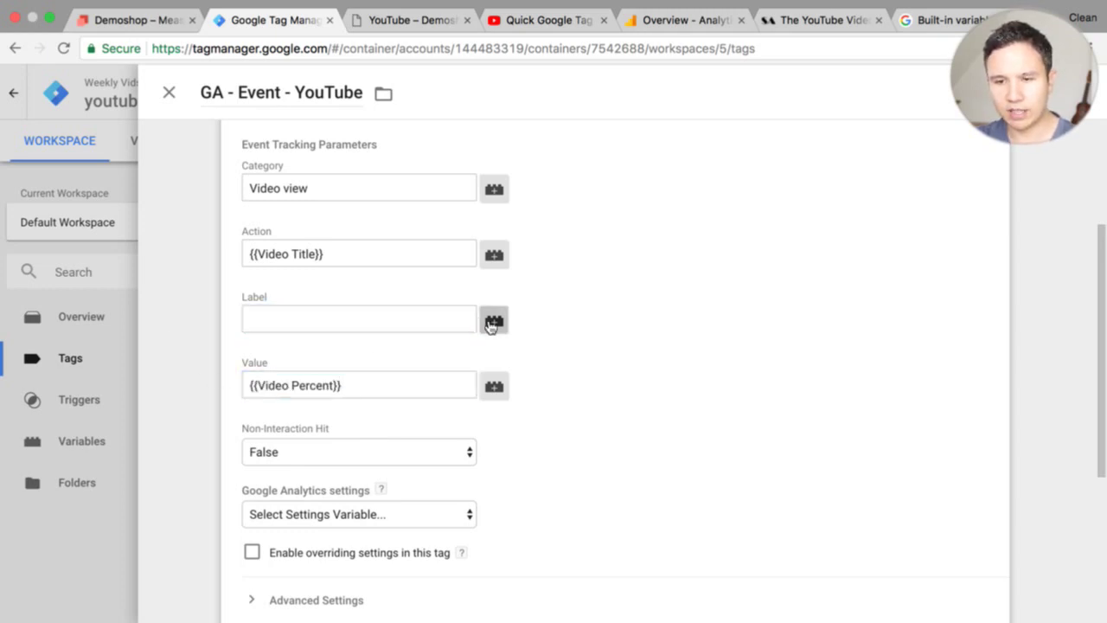
pyautogui.click(494, 321)
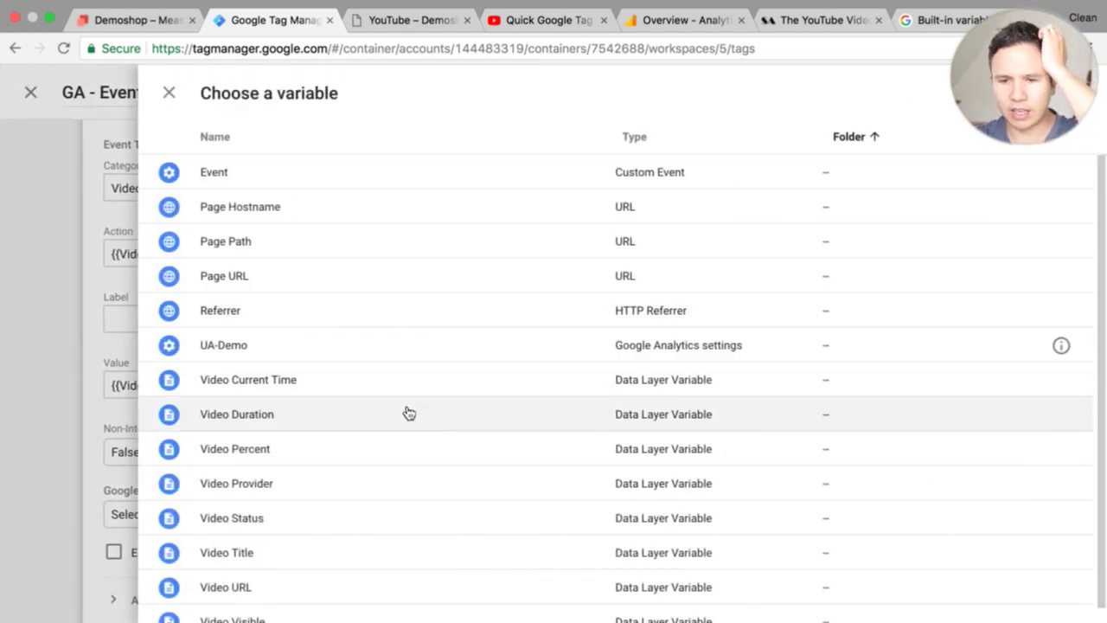
pyautogui.scroll(-1, 407, 412)
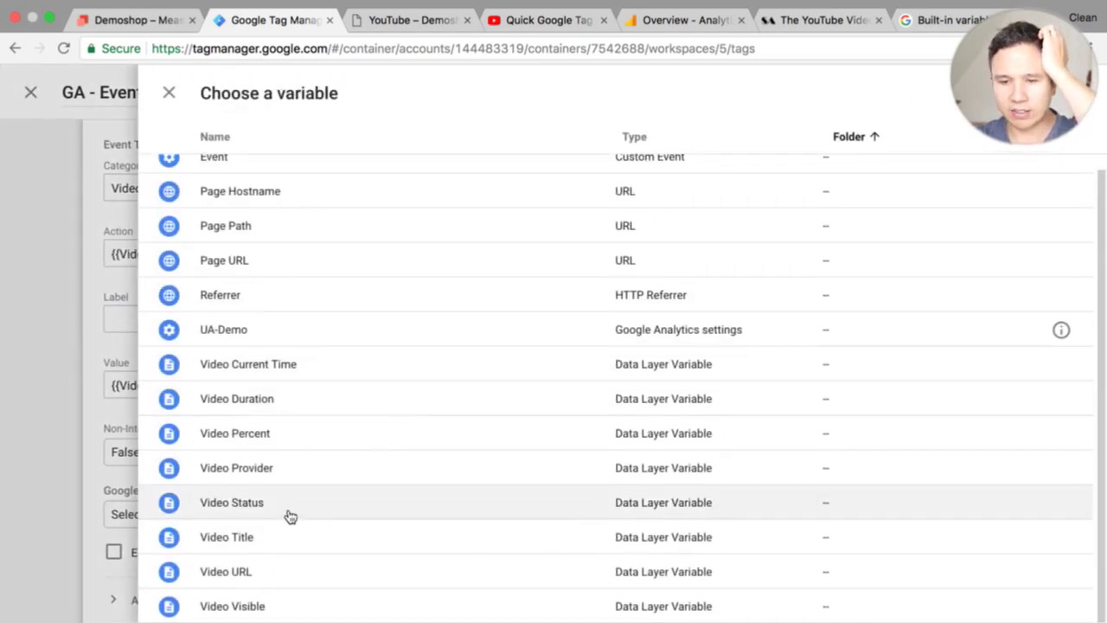
pyautogui.click(291, 515)
# - Mark the event as a non-interaction hit and apply the UA-Demo Google Analytics settings variable
pyautogui.scroll(-5, 629, 384)
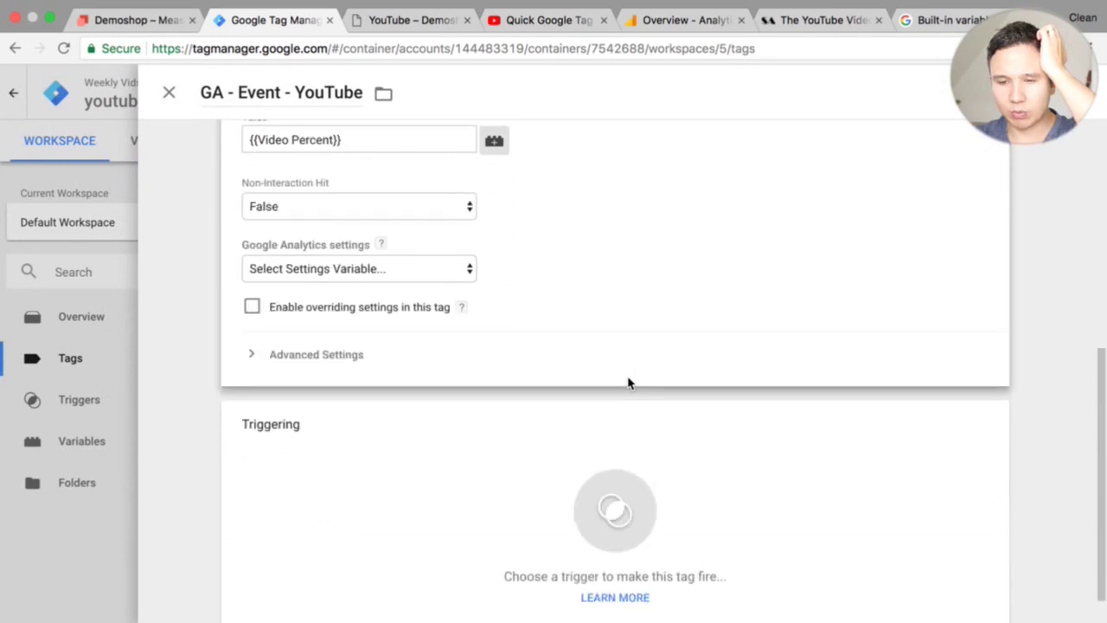
pyautogui.click(439, 214)
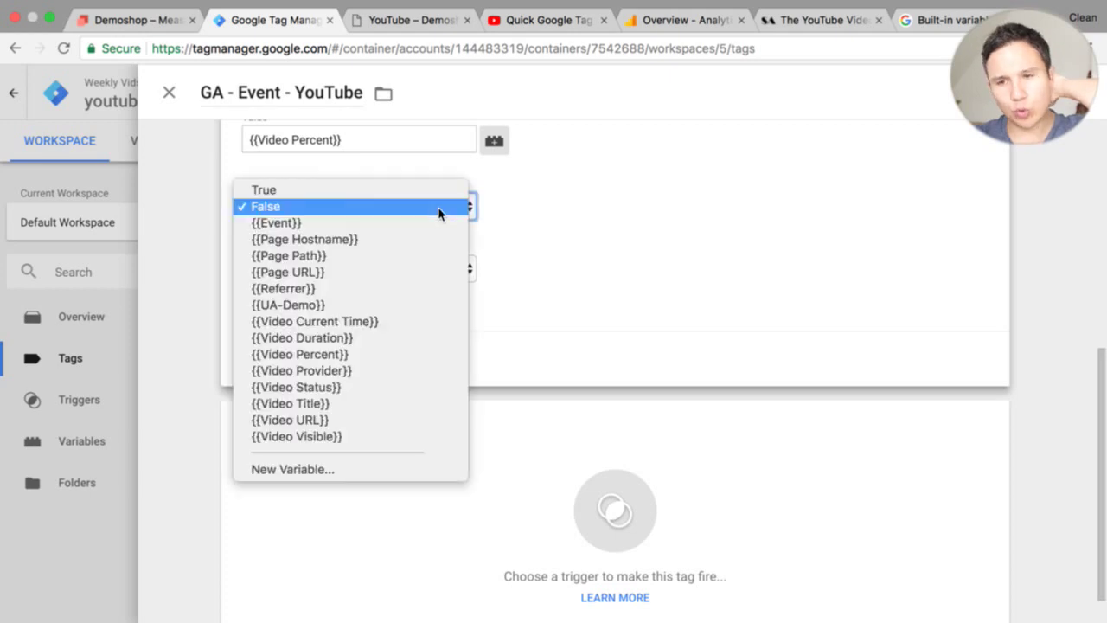
pyautogui.click(431, 189)
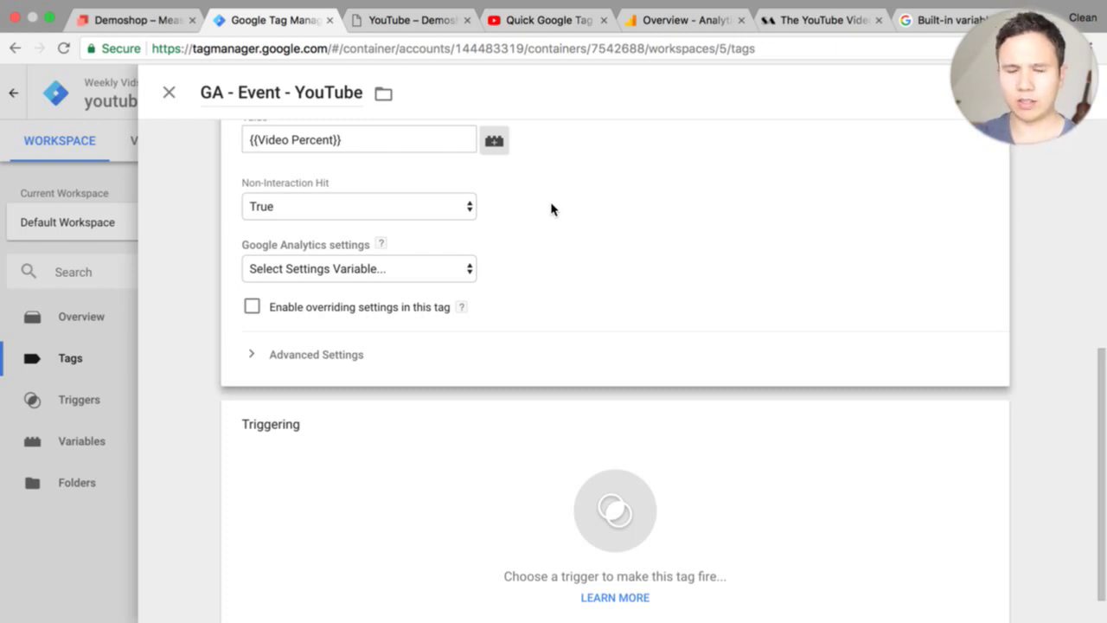
pyautogui.scroll(2, 551, 210)
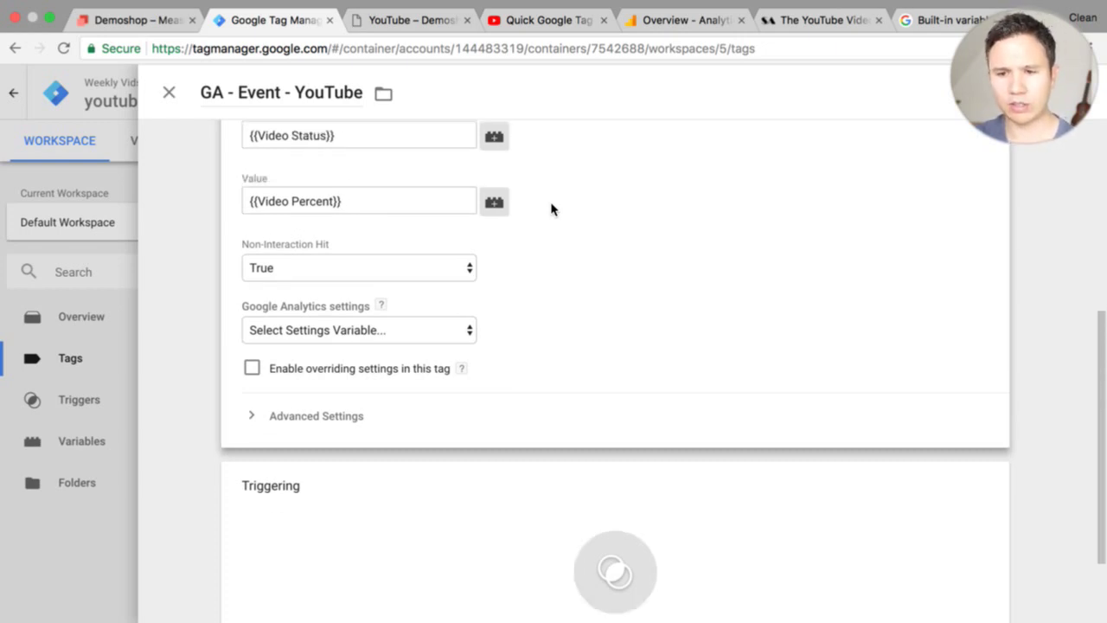
pyautogui.scroll(-3, 551, 209)
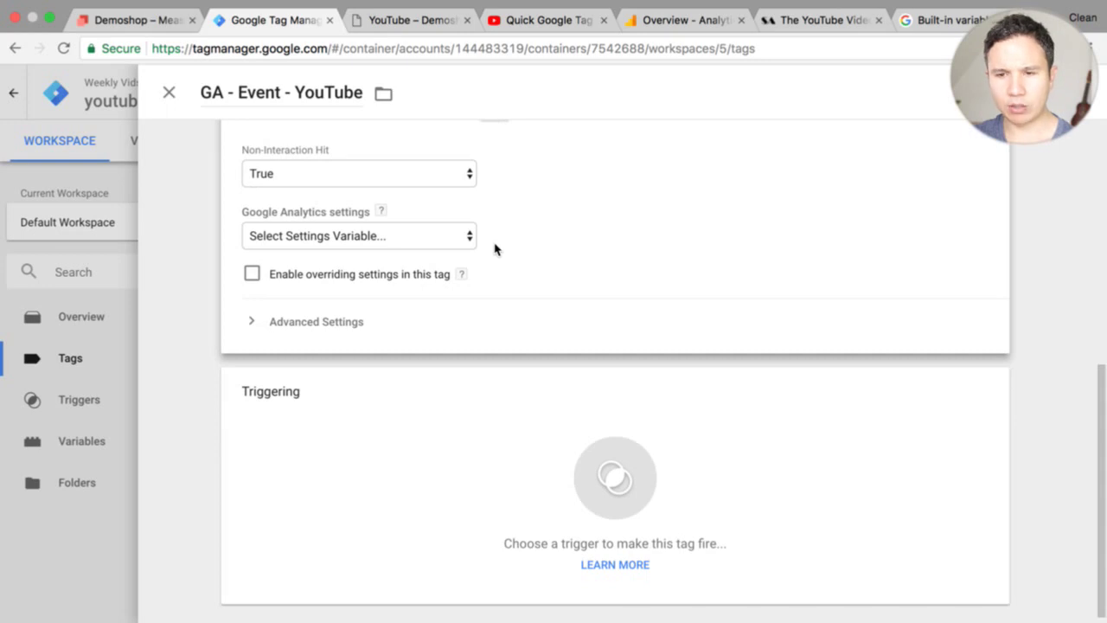
pyautogui.click(439, 233)
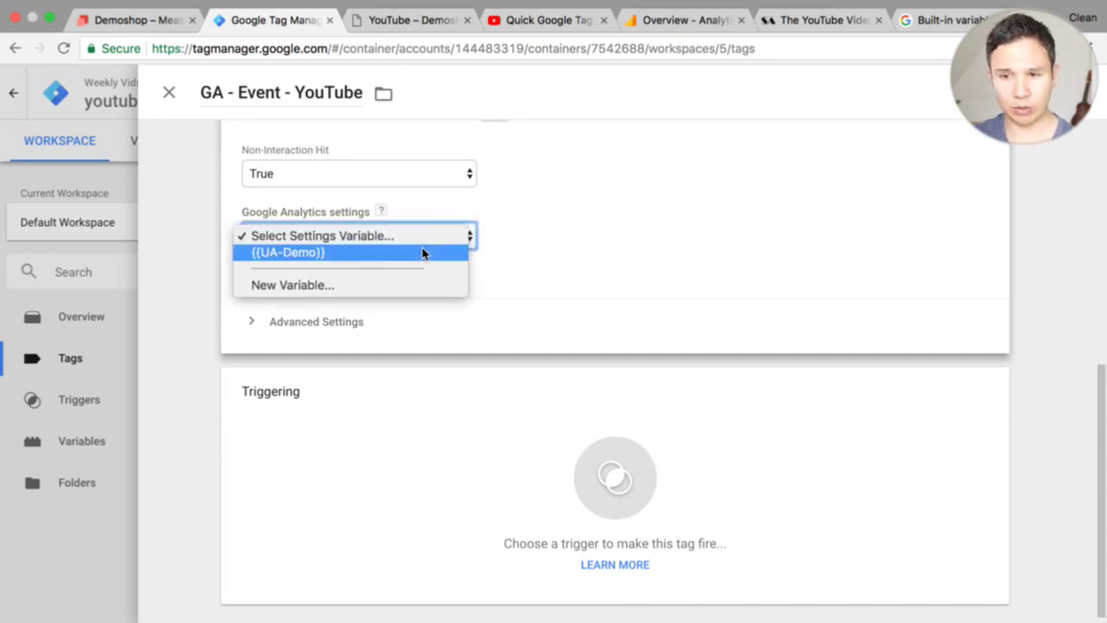
pyautogui.click(424, 252)
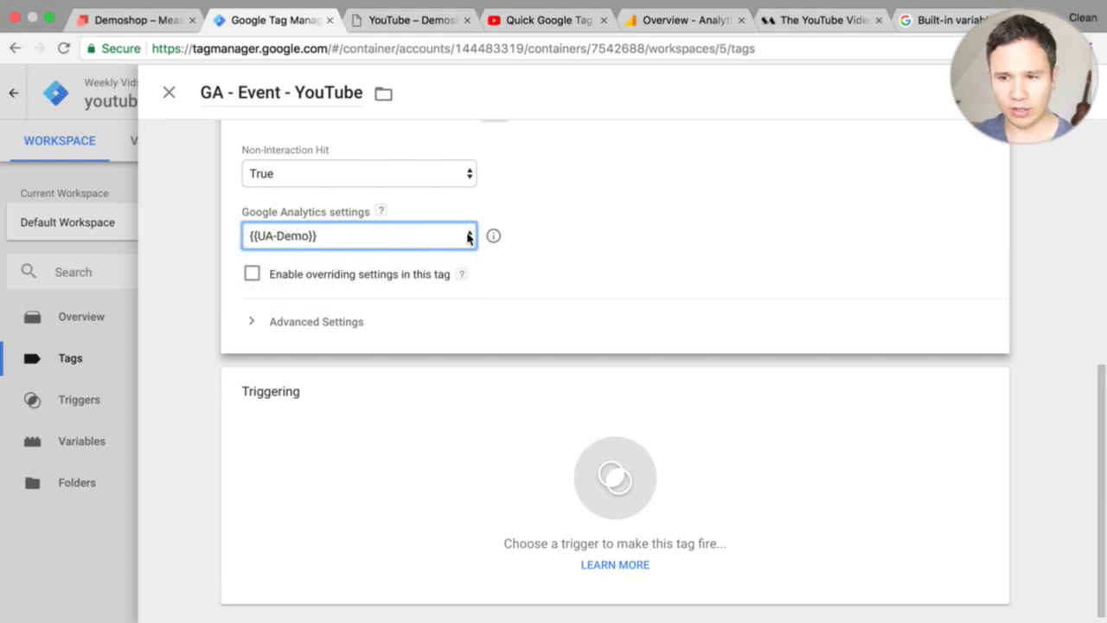
pyautogui.click(445, 233)
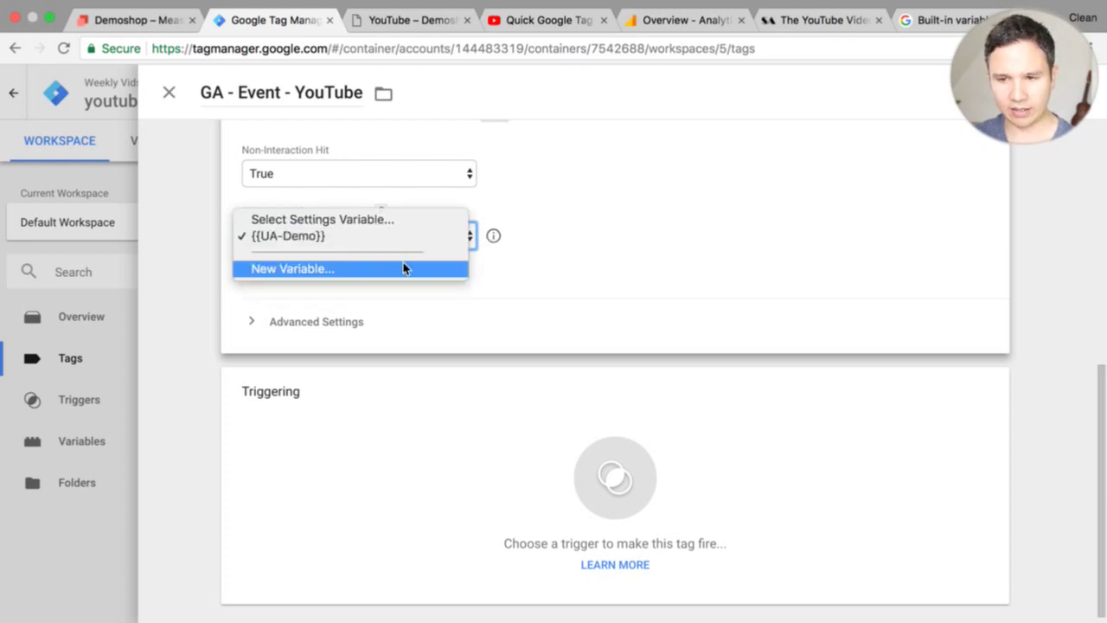
pyautogui.click(522, 243)
# - Leave setting overrides disabled, attach the YouTube Trigger, and save the GA - Event - YouTube tag
pyautogui.click(252, 273)
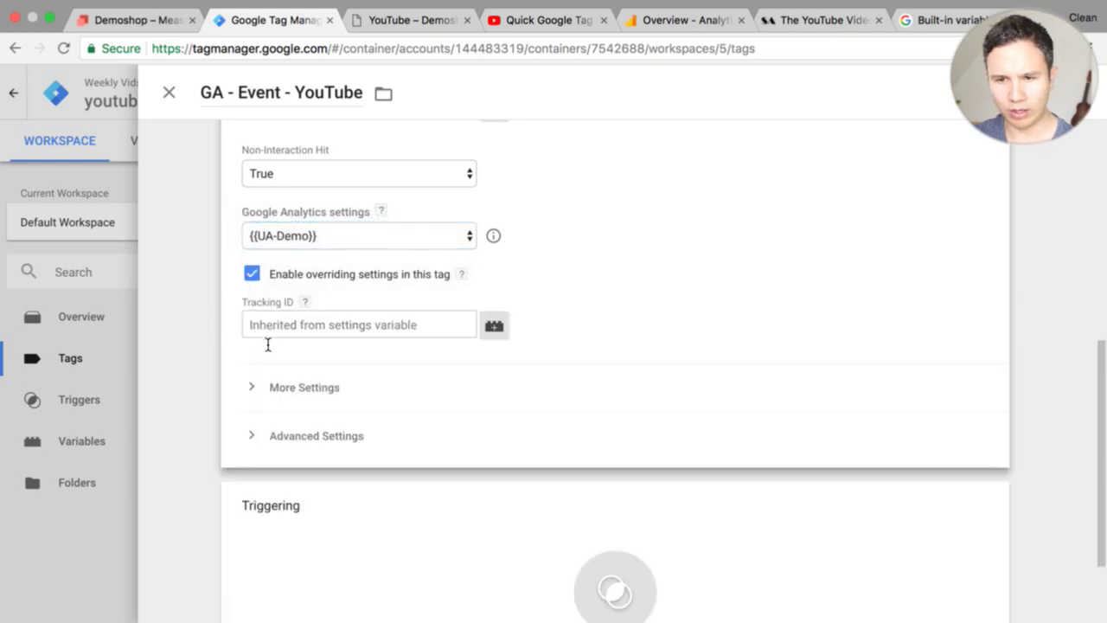
pyautogui.click(252, 274)
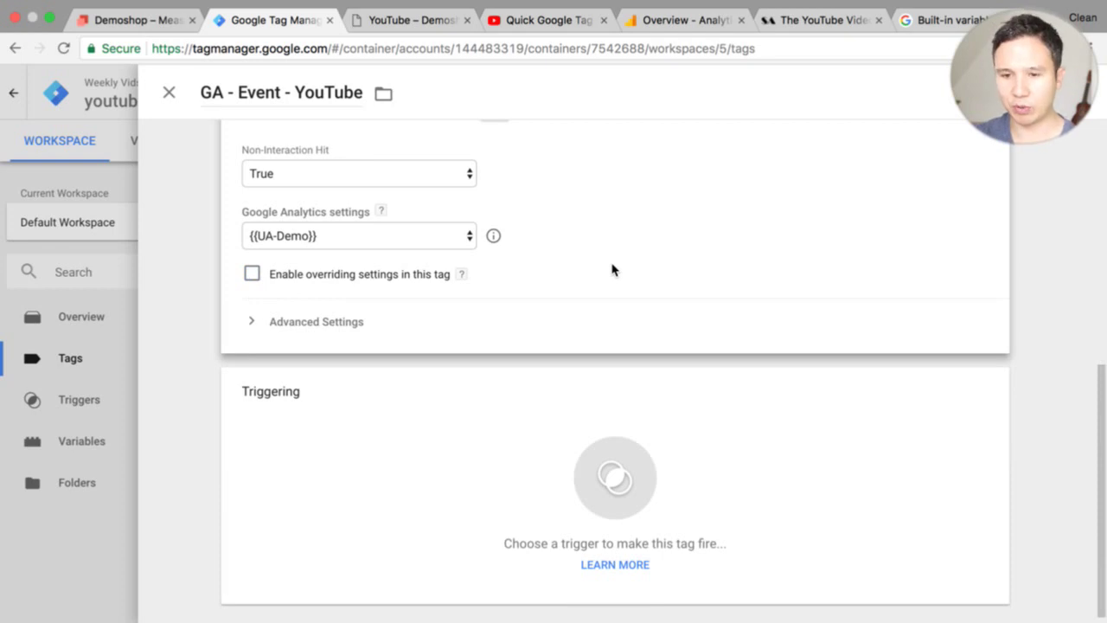
pyautogui.scroll(-1, 614, 267)
pyautogui.click(495, 435)
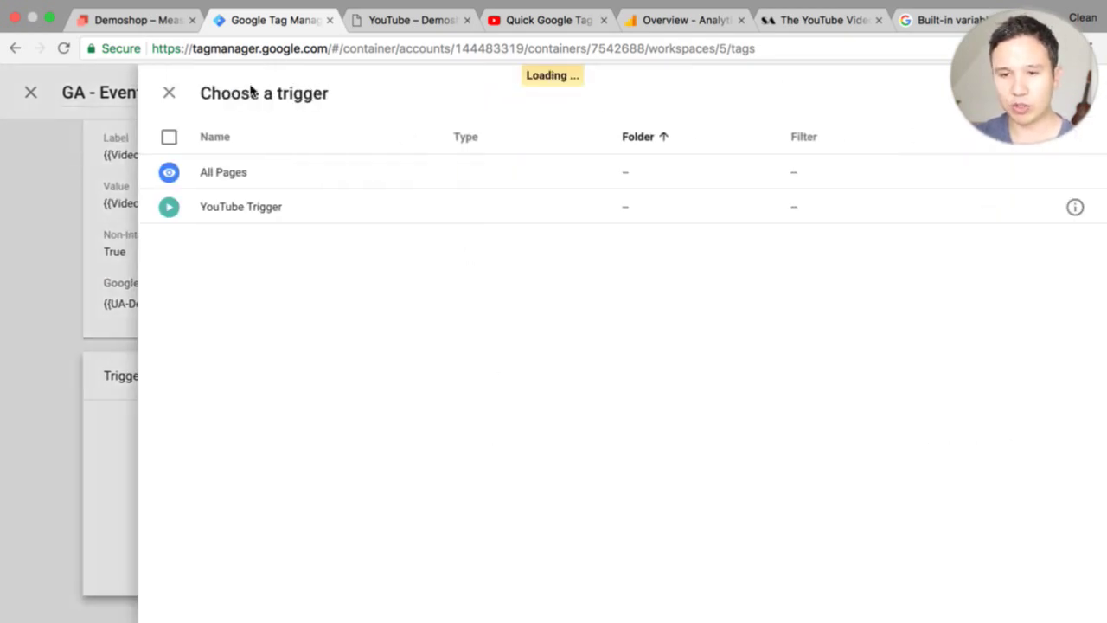
pyautogui.click(230, 208)
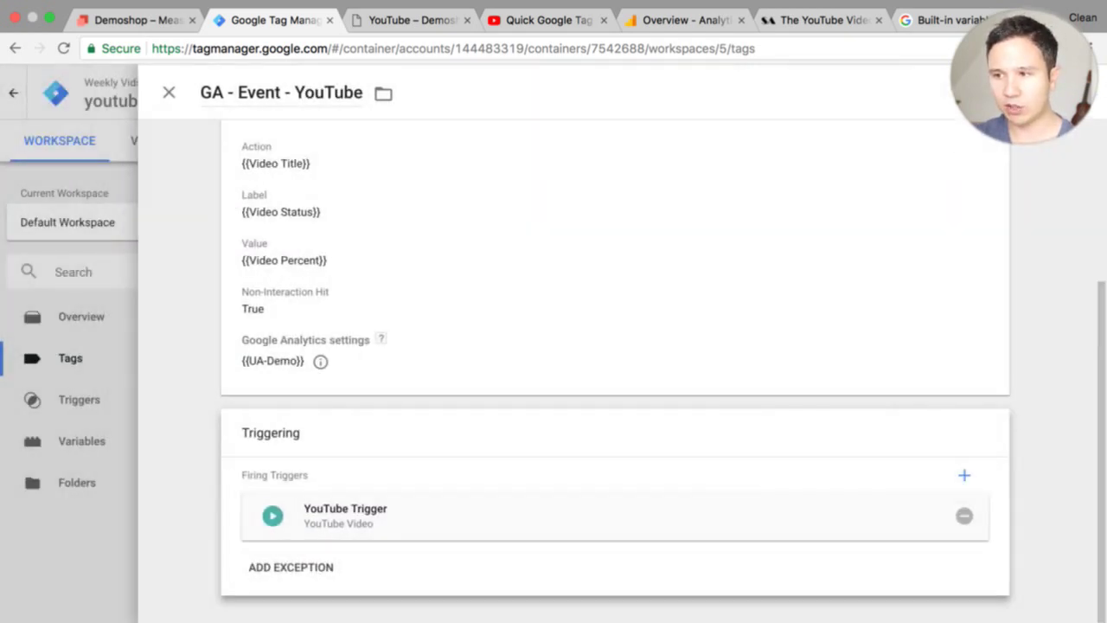
pyautogui.click(1047, 93)
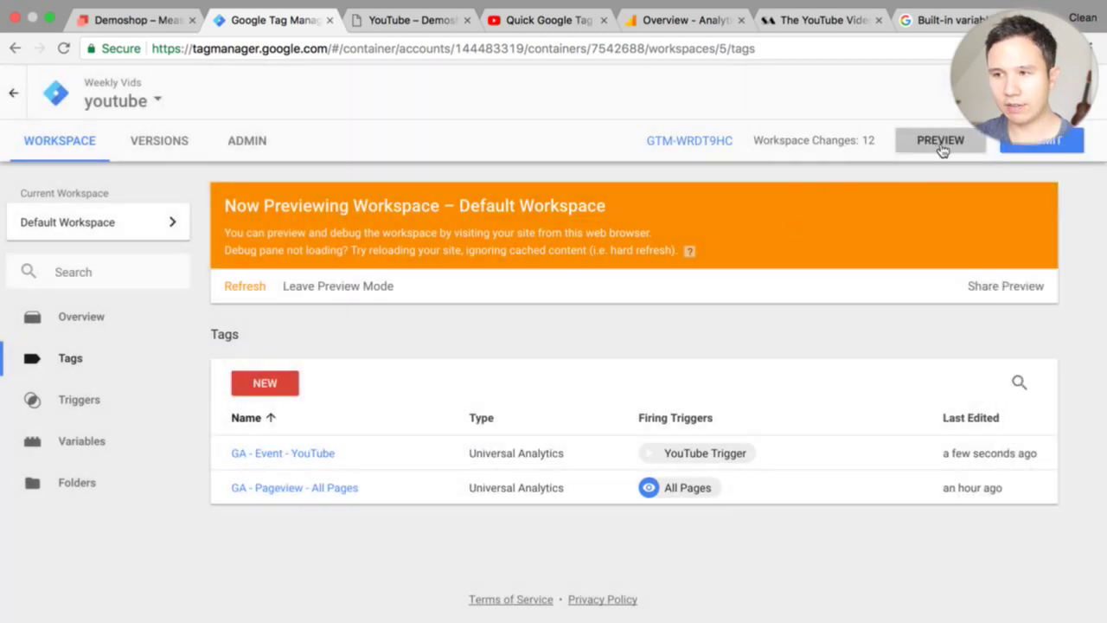
# - Start preview mode, reload the Demoshop video page, and play the first embedded video
pyautogui.click(945, 146)
pyautogui.click(435, 10)
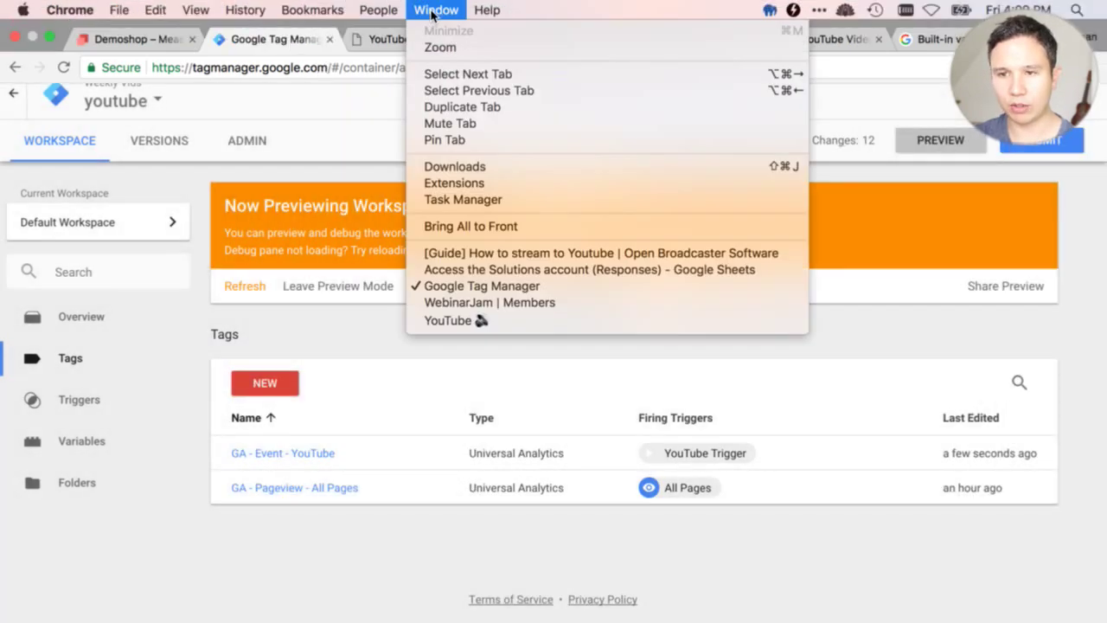
pyautogui.click(394, 39)
pyautogui.press('super+r')
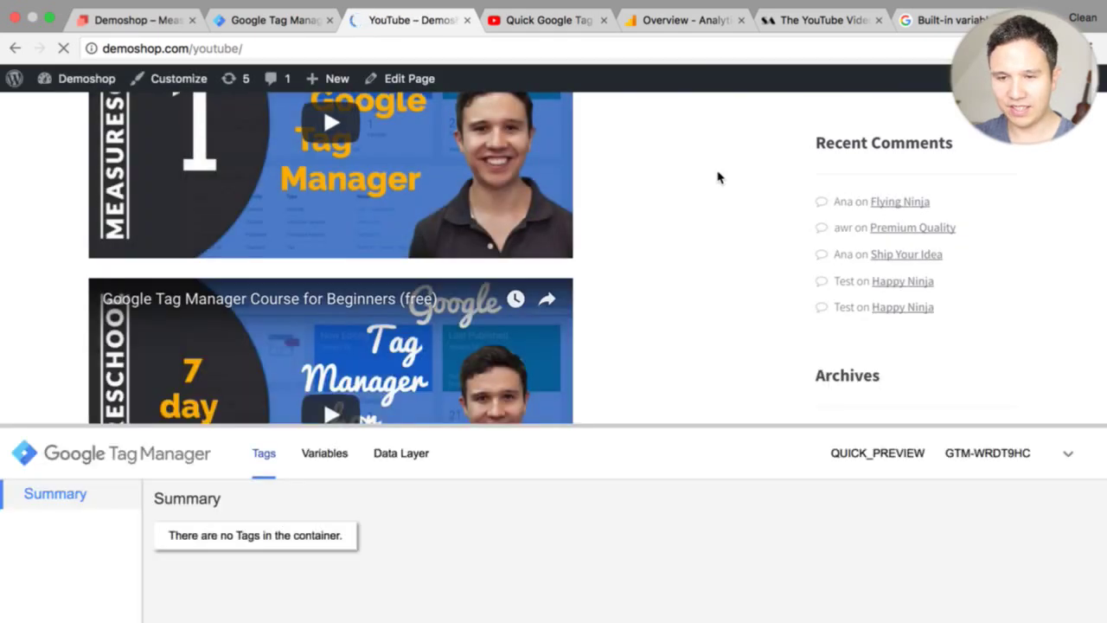
pyautogui.click(327, 201)
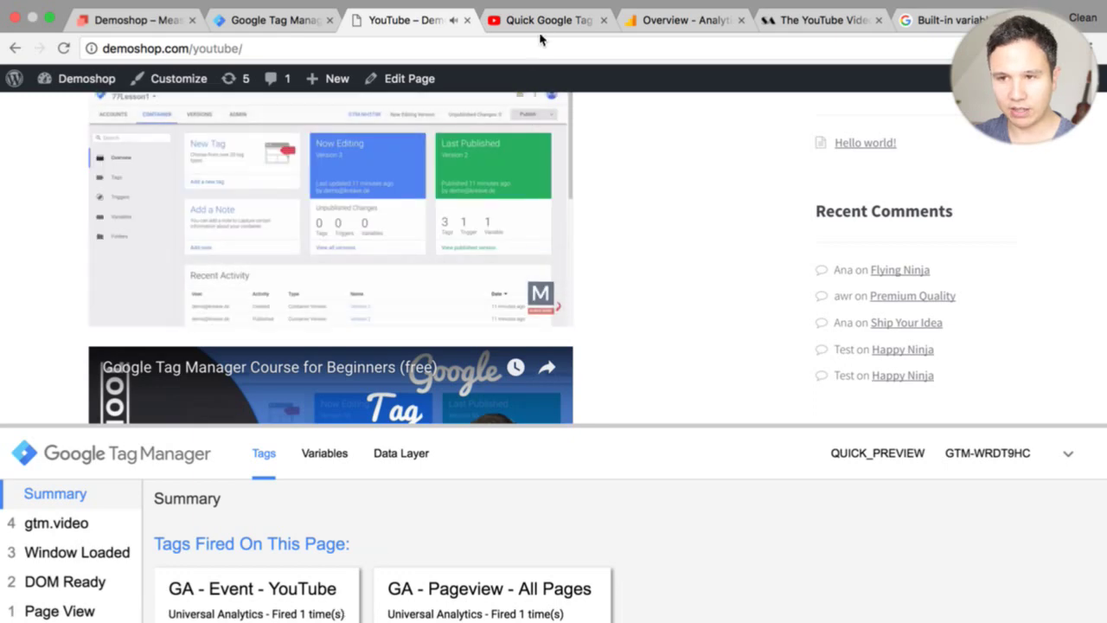
# - In Analytics Real-Time Events, filter the last 30 minutes to Video view, start and Lesson 1
pyautogui.click(545, 26)
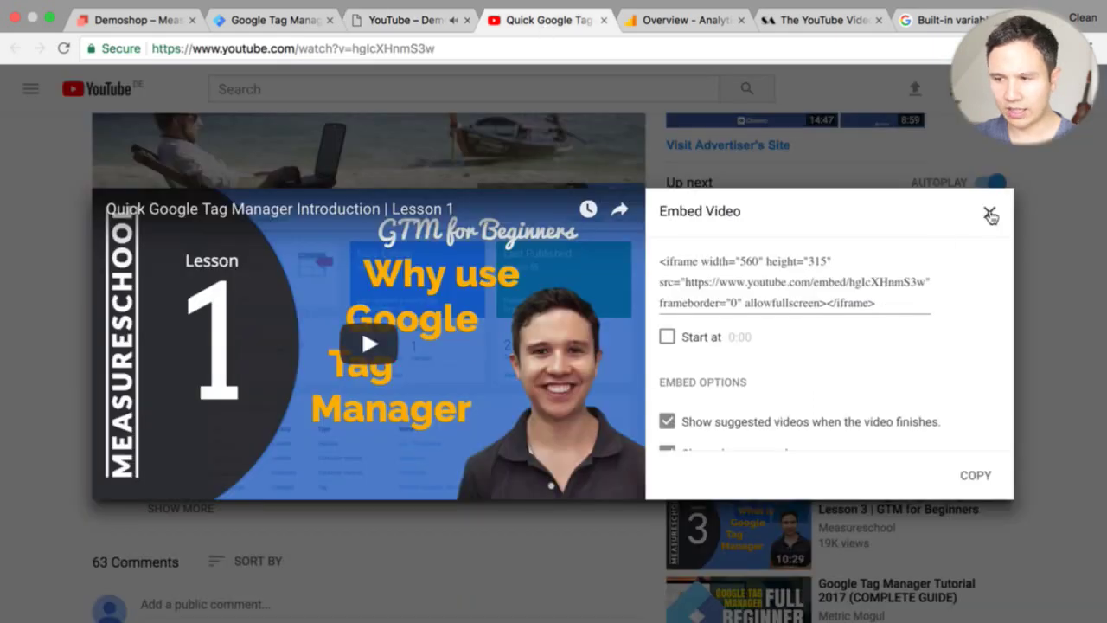
pyautogui.click(692, 22)
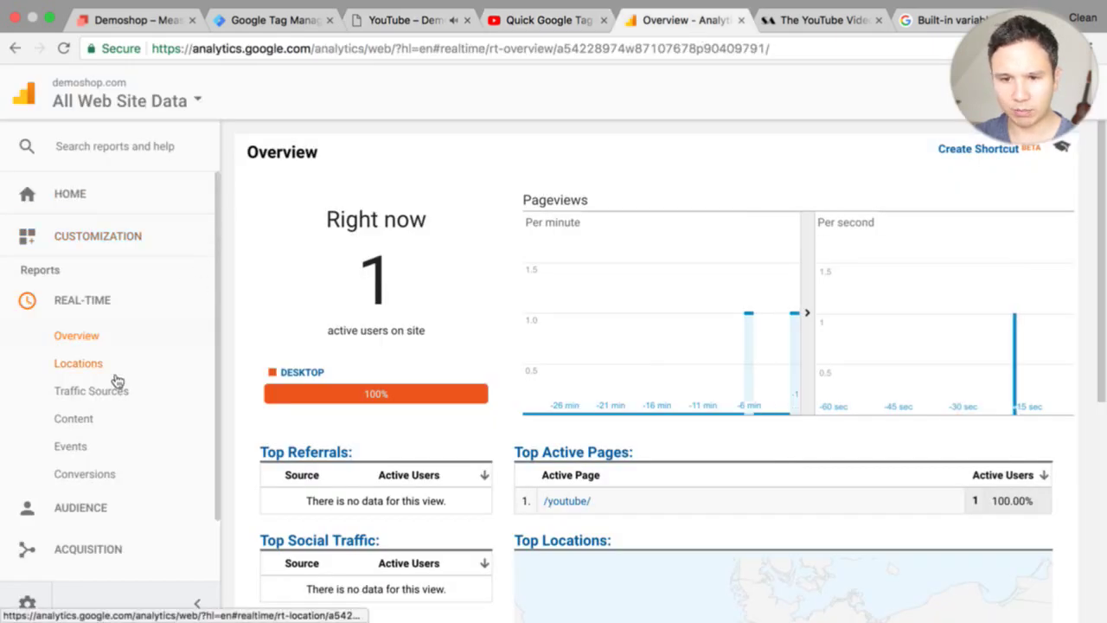
pyautogui.click(76, 457)
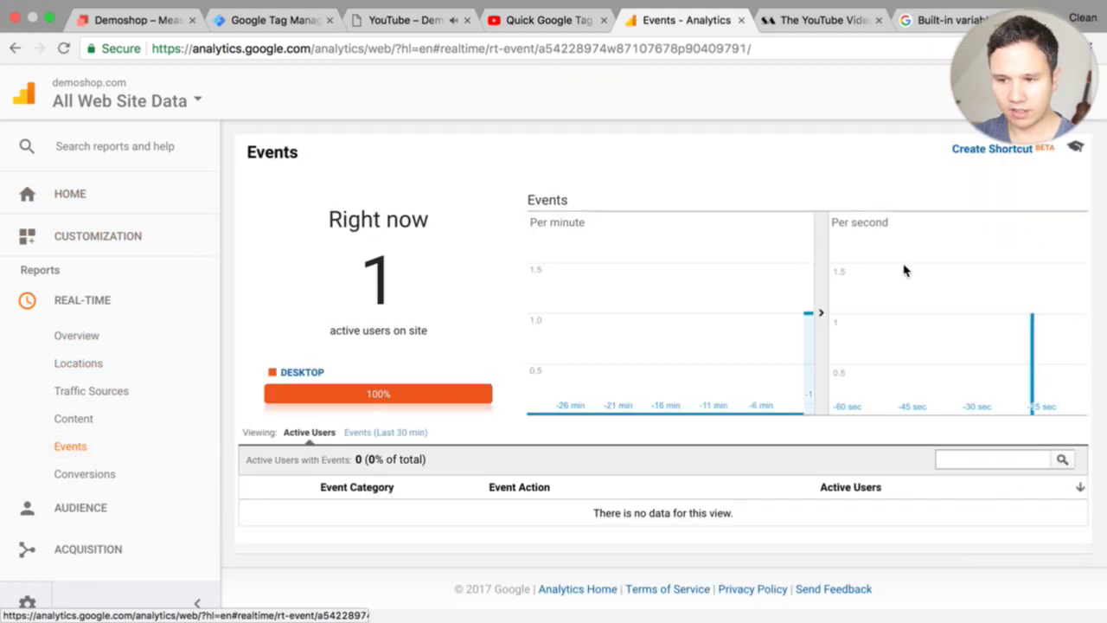
pyautogui.click(403, 436)
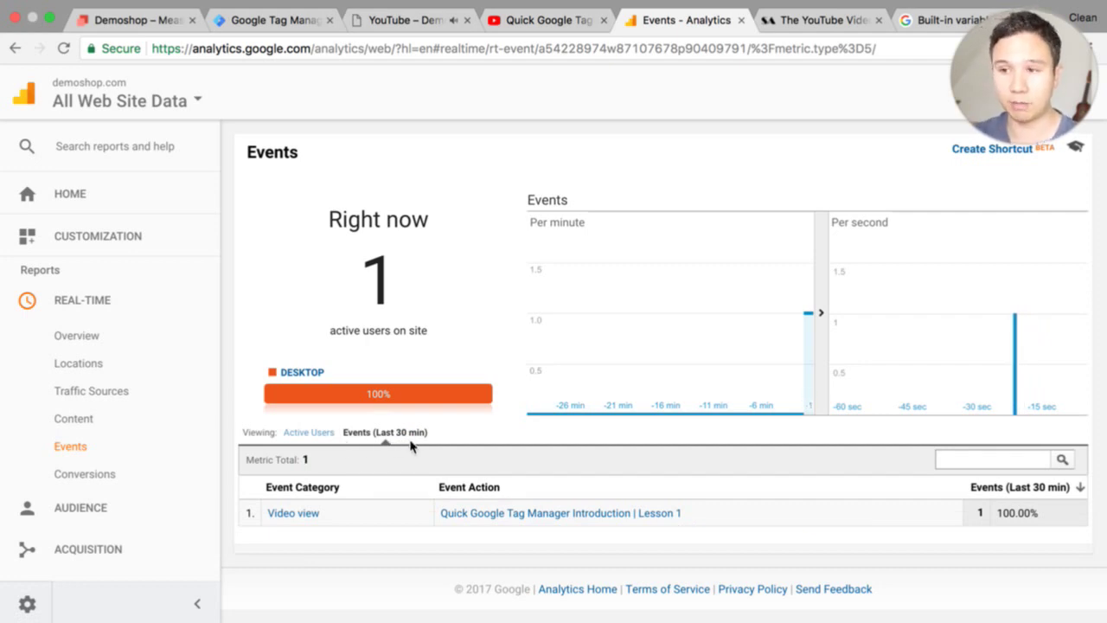
pyautogui.click(309, 521)
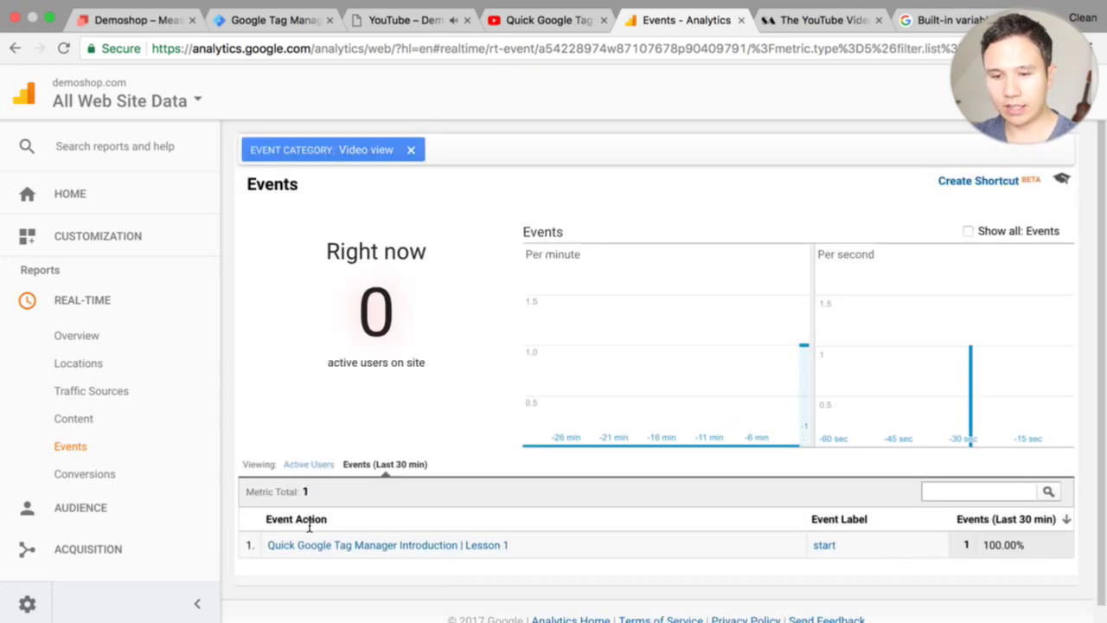
pyautogui.click(825, 546)
pyautogui.click(482, 546)
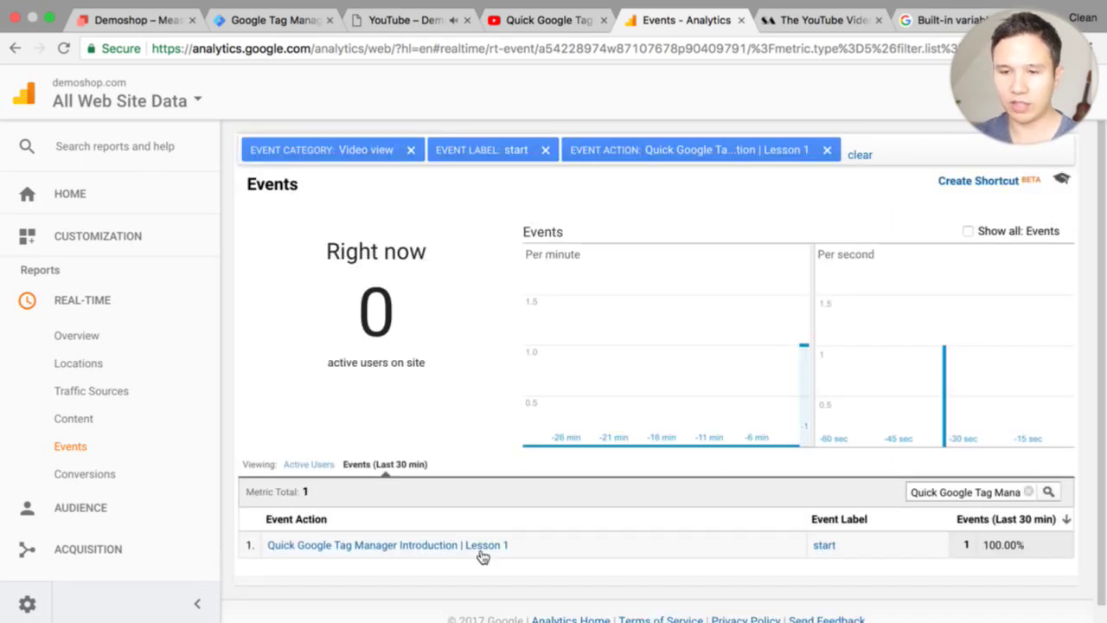
# - Remove the event action filter and expand Behavior > Events in the Analytics sidebar
pyautogui.click(826, 150)
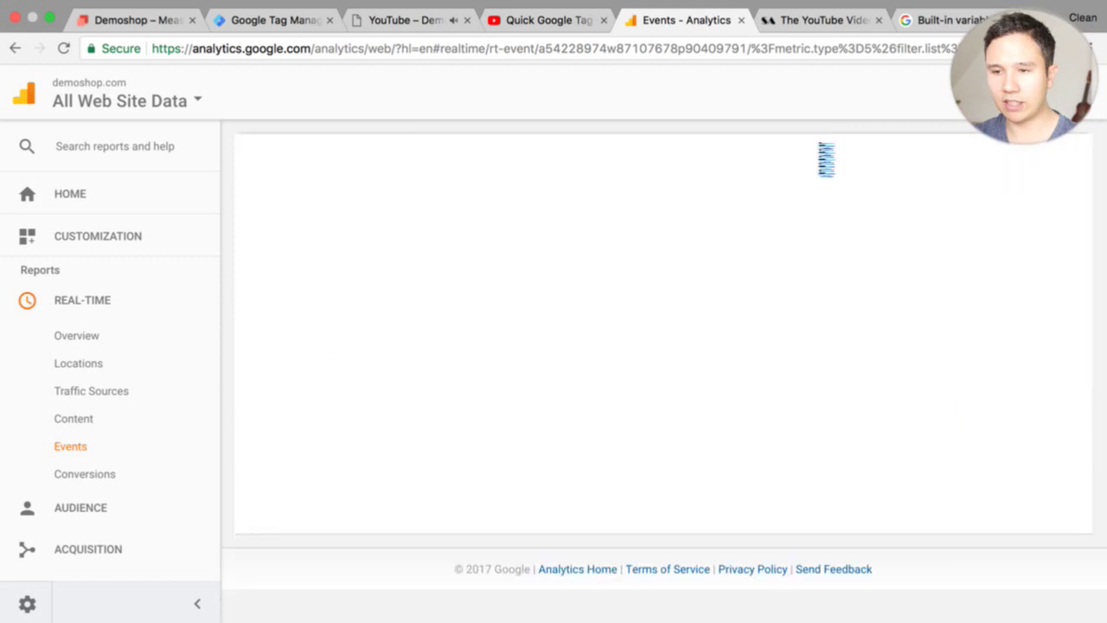
pyautogui.scroll(-2, 70, 519)
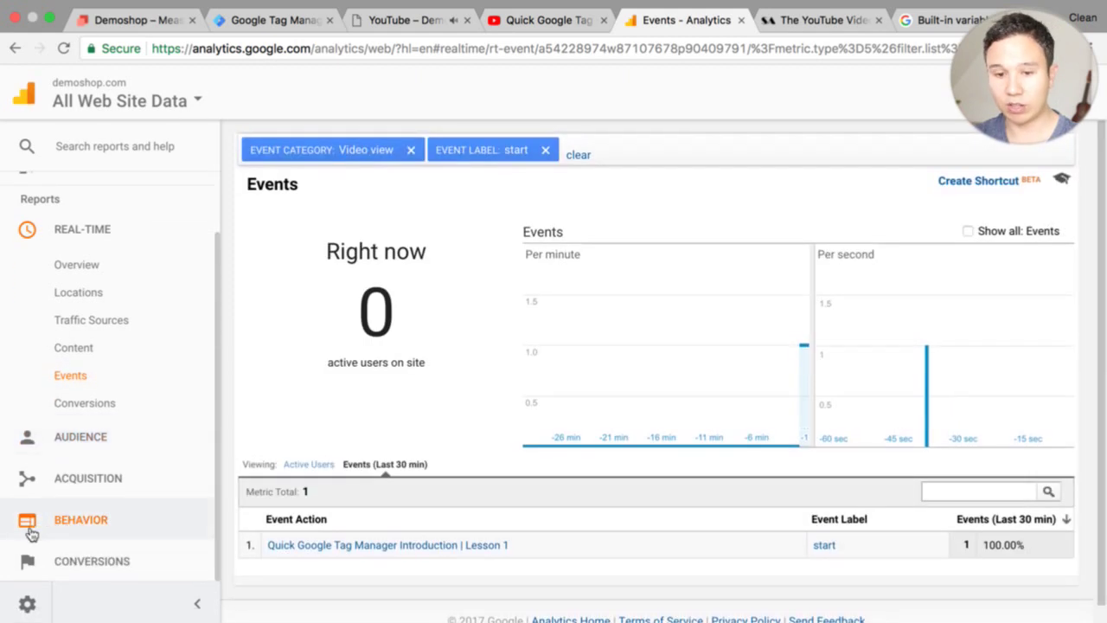
pyautogui.click(30, 526)
pyautogui.scroll(-3, 30, 528)
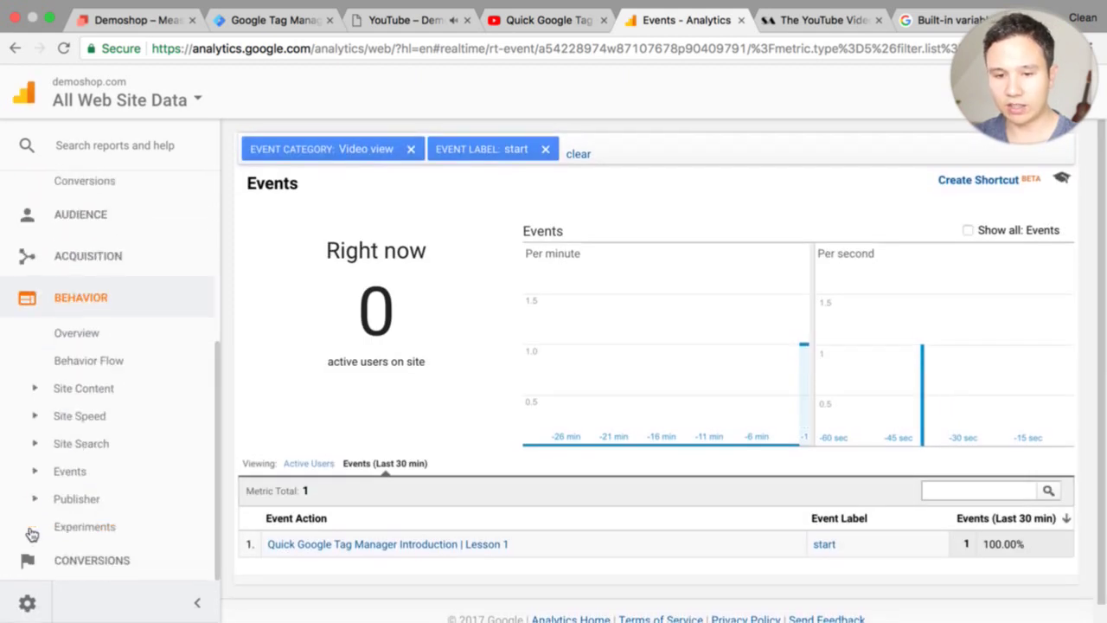
pyautogui.click(40, 474)
pyautogui.scroll(-1, 42, 481)
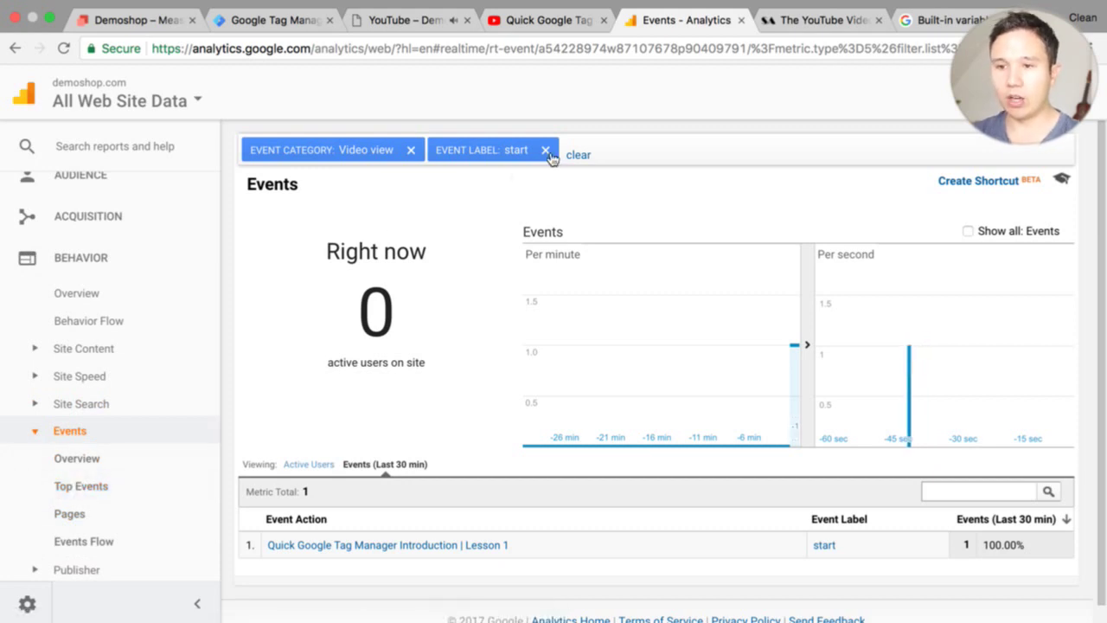
pyautogui.click(537, 26)
# - On the Demoshop page, change the first video's playback speed and skip ahead to about 1:12
pyautogui.click(407, 20)
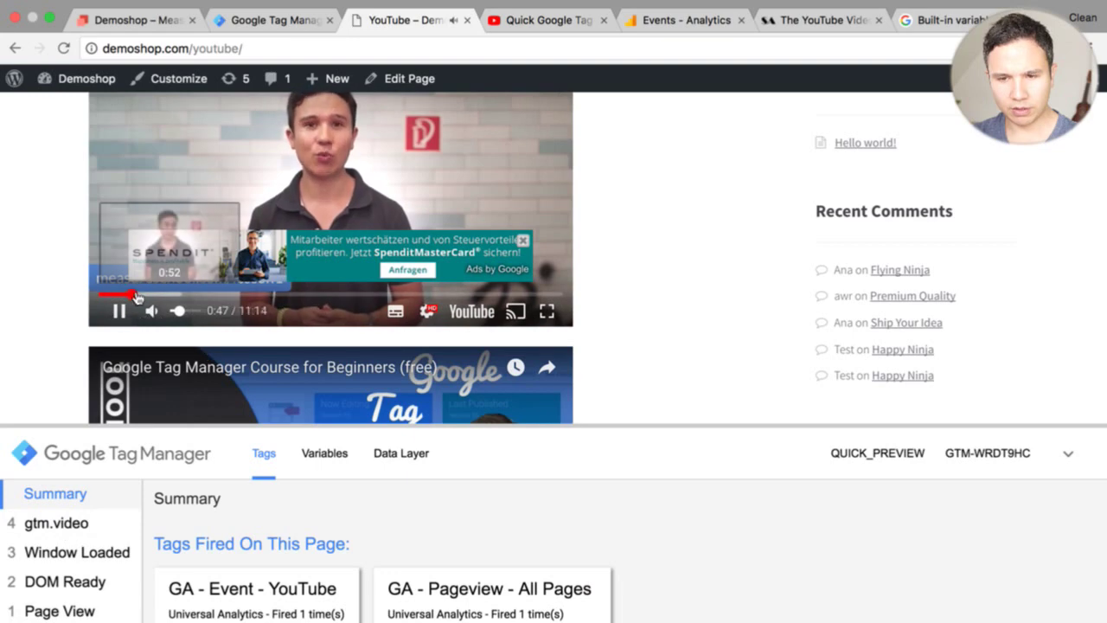
pyautogui.click(427, 312)
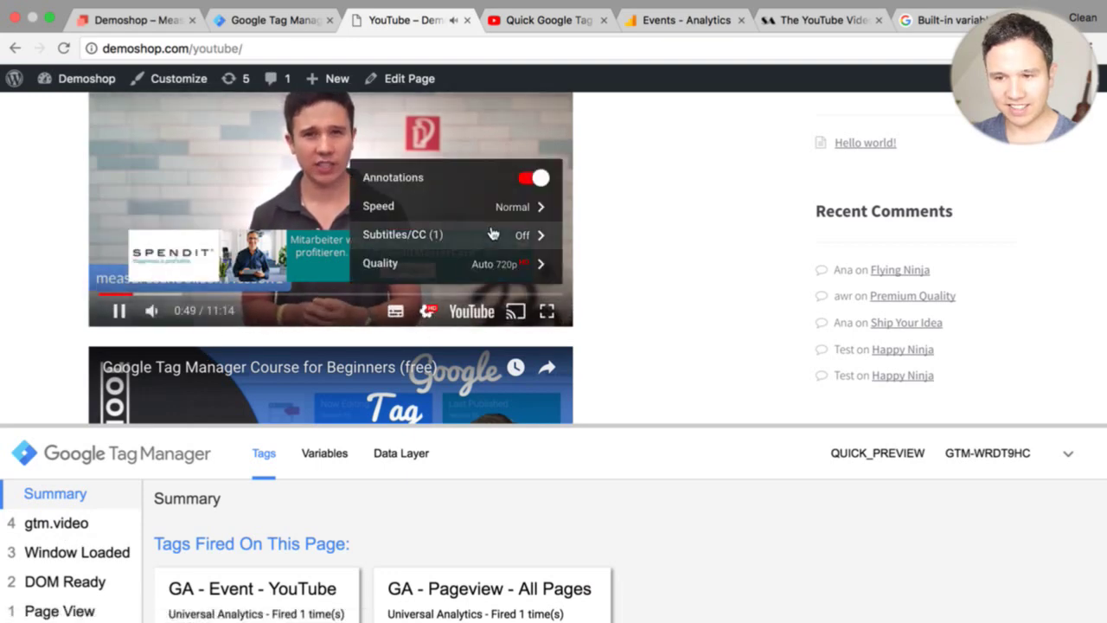
pyautogui.click(502, 207)
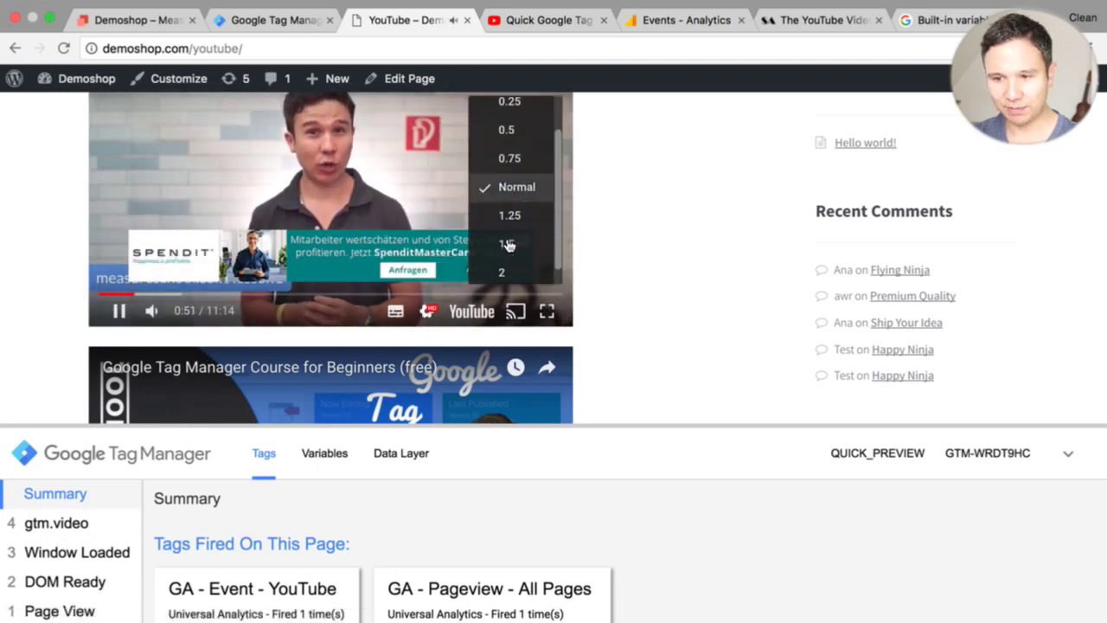
pyautogui.scroll(-1, 508, 234)
pyautogui.click(507, 217)
pyautogui.scroll(2, 619, 235)
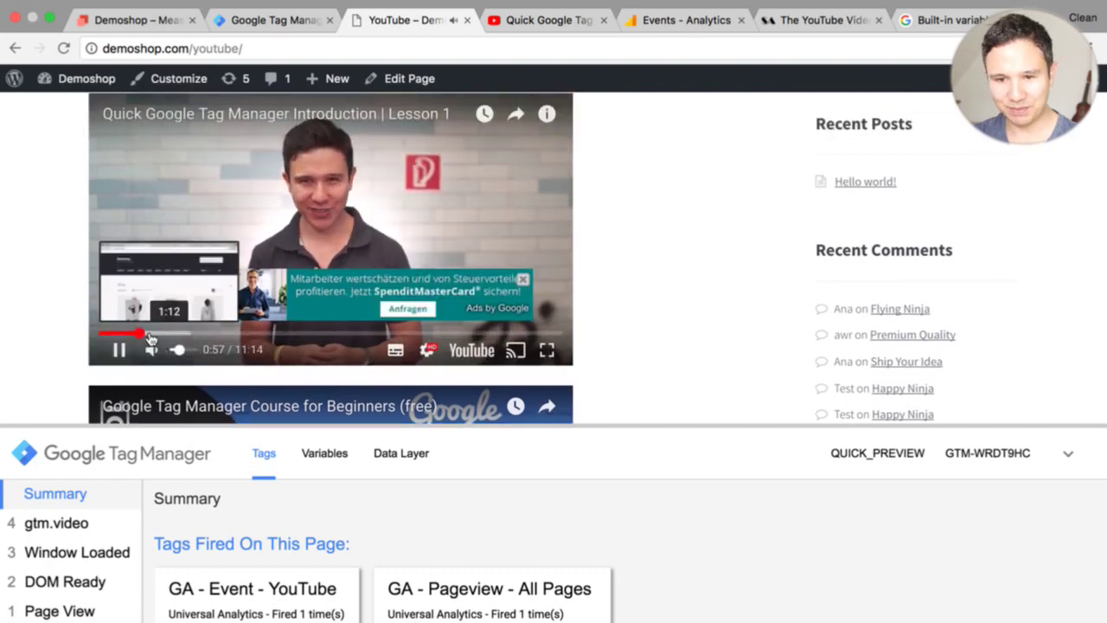
pyautogui.click(151, 334)
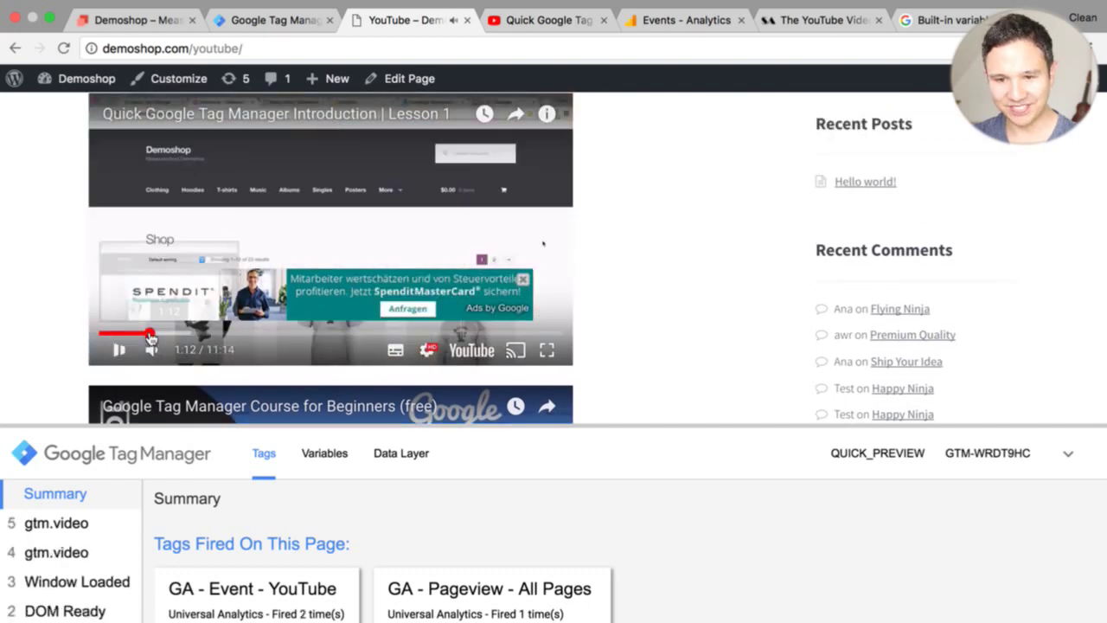
# - Inspect the variables of the newest gtm.video event in the preview pane
pyautogui.click(78, 524)
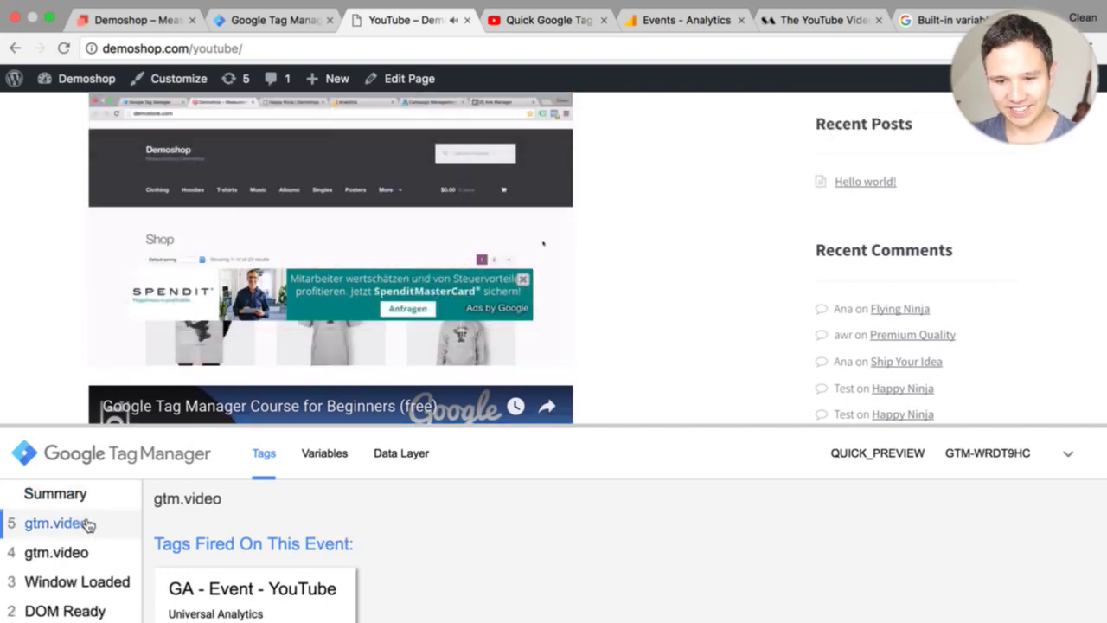
pyautogui.click(326, 453)
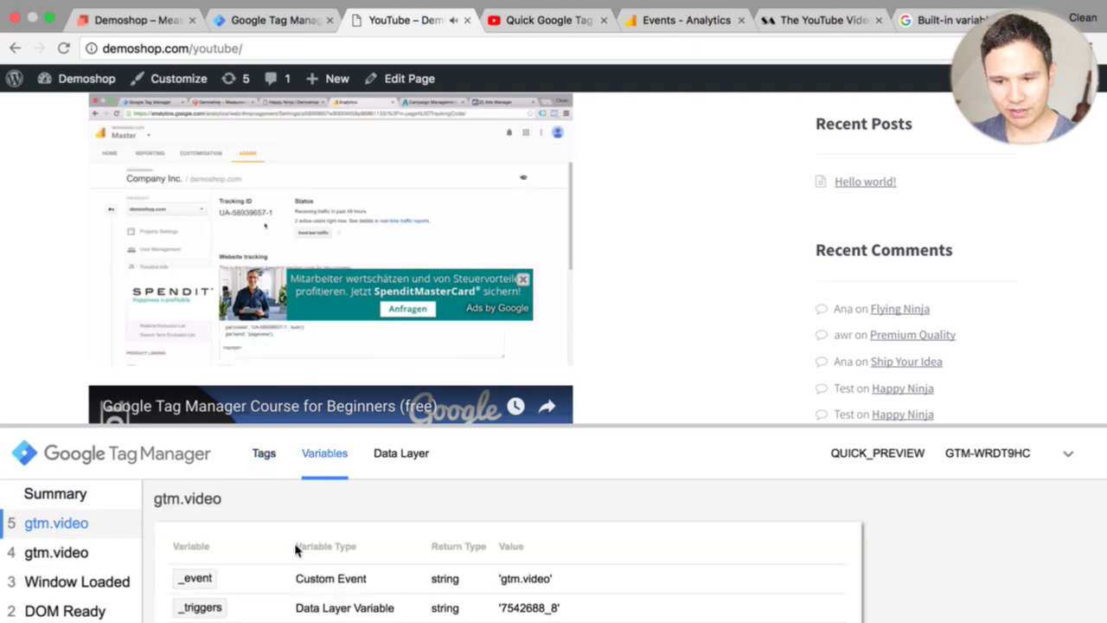
pyautogui.scroll(-15, 295, 551)
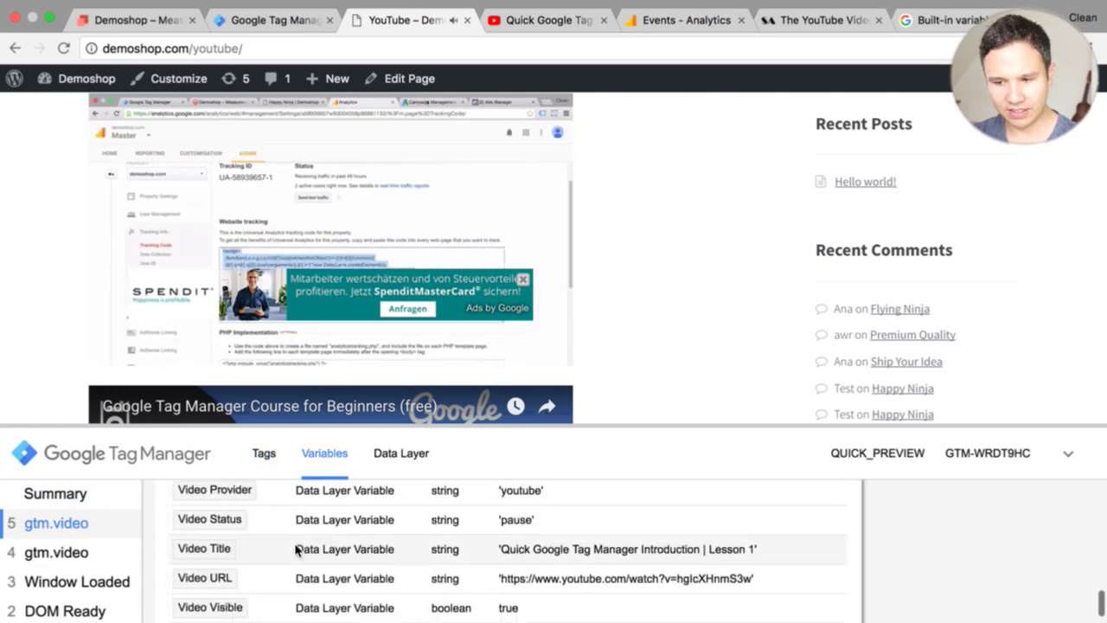
pyautogui.scroll(-2, 296, 550)
pyautogui.scroll(3, 297, 549)
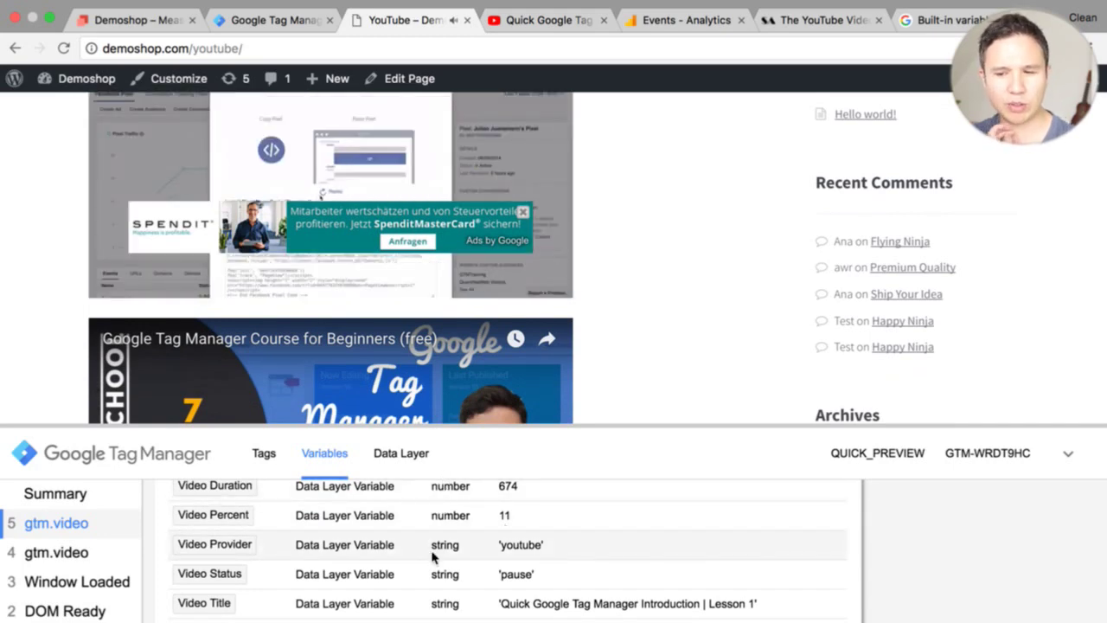
pyautogui.scroll(1, 432, 556)
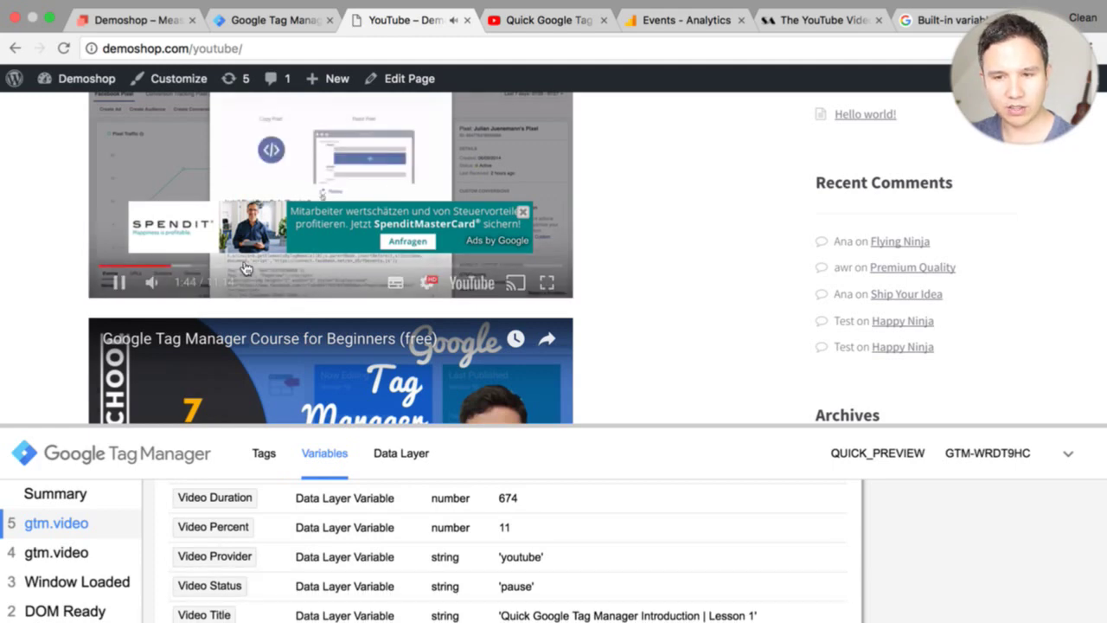
# - Skip to 2:26 and 3:03, check event 7's variables (Video Percent 27), and scroll to the second video
pyautogui.click(200, 268)
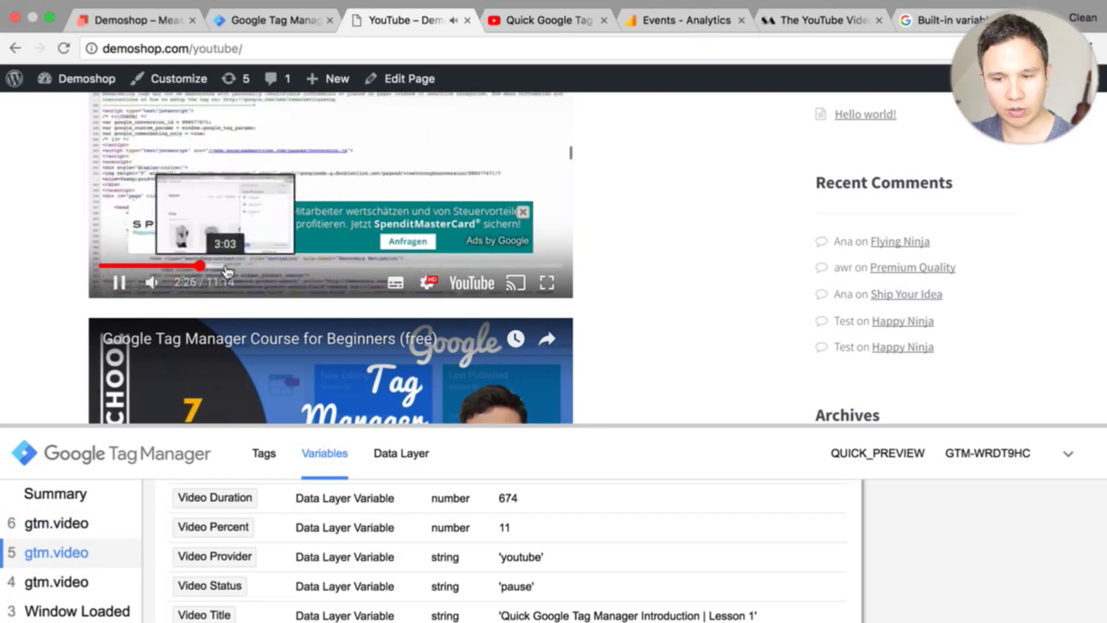
pyautogui.click(225, 272)
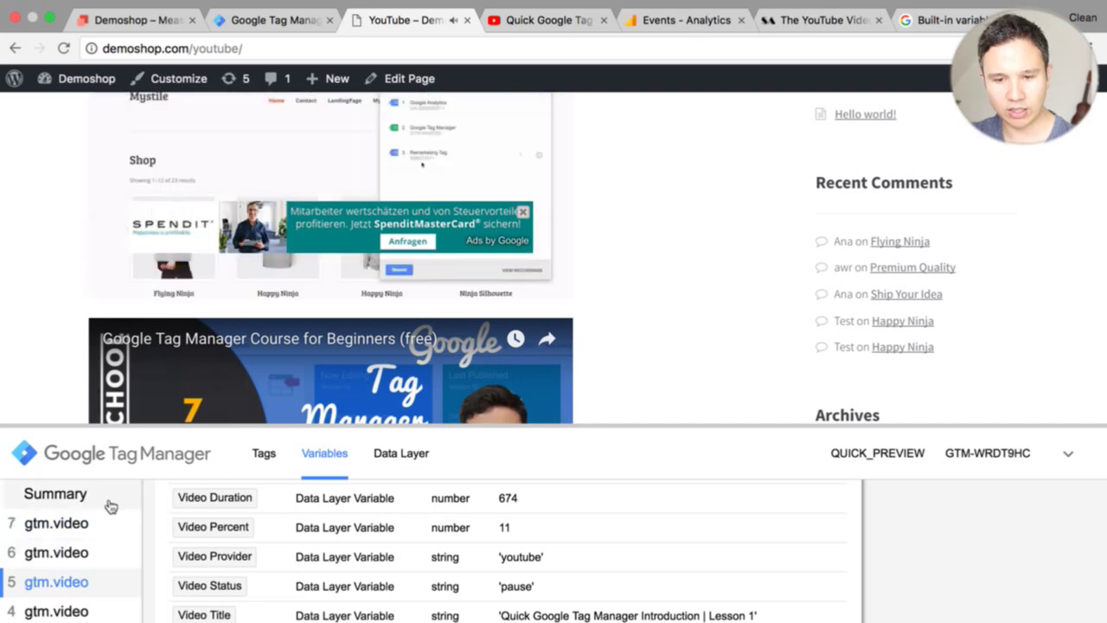
pyautogui.click(56, 524)
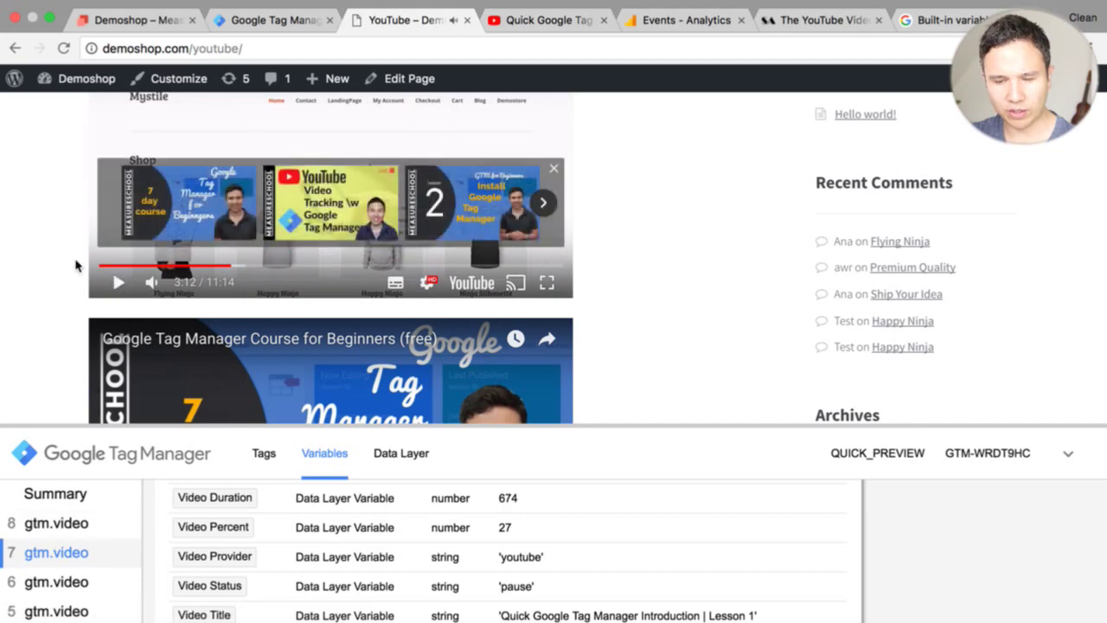
pyautogui.scroll(-3, 74, 259)
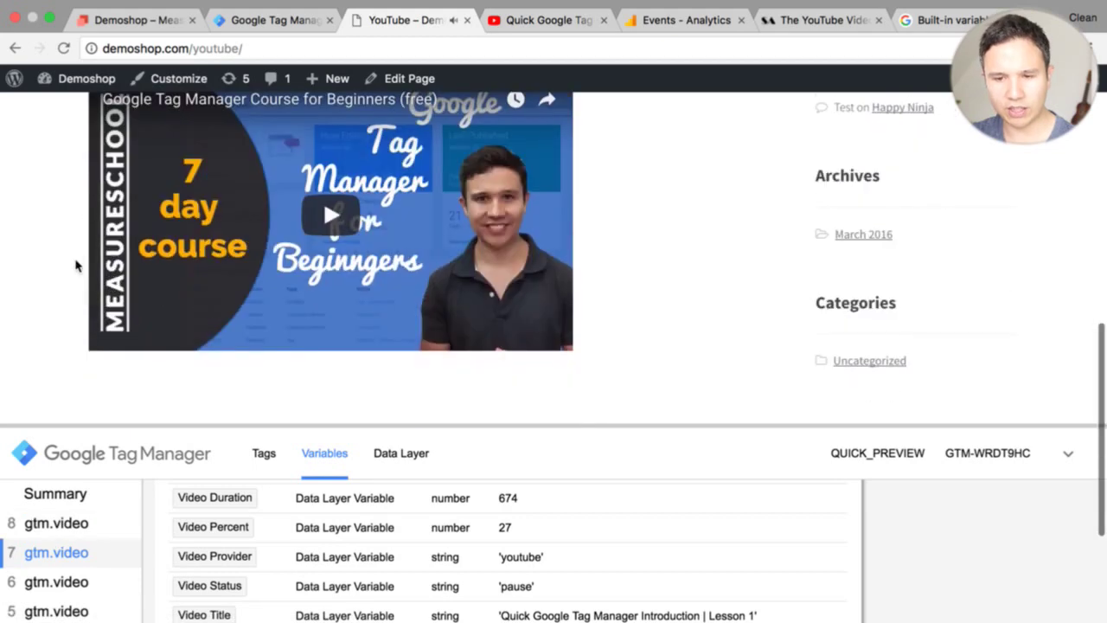
# - Play the second embedded video at playback speed 2
pyautogui.click(347, 209)
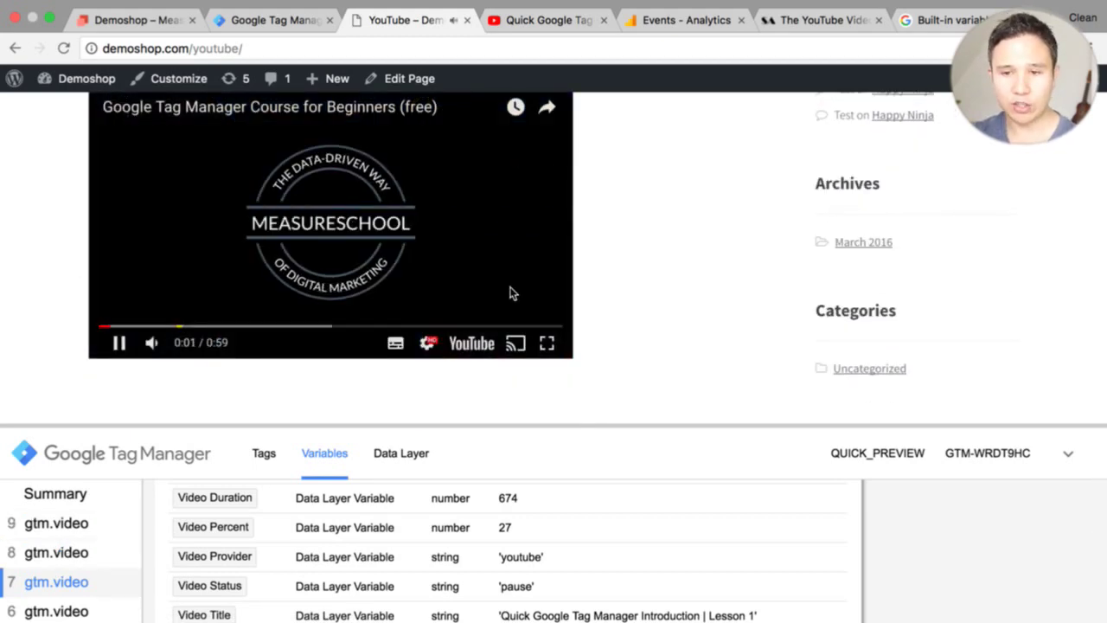
pyautogui.click(429, 345)
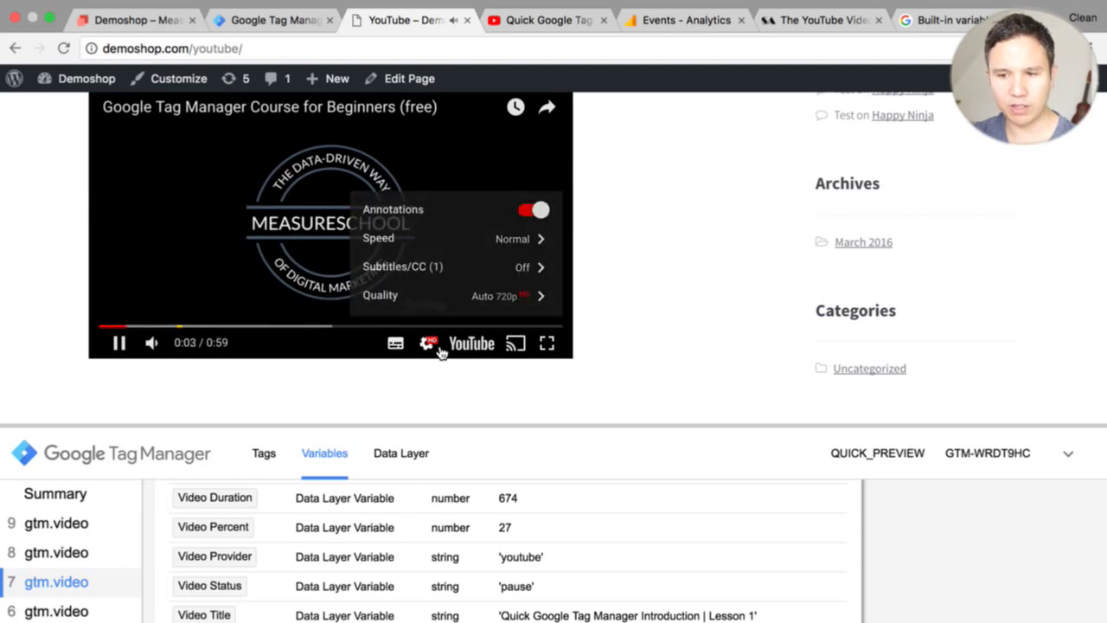
pyautogui.click(517, 251)
pyautogui.scroll(-3, 529, 270)
pyautogui.click(528, 274)
pyautogui.scroll(2, 663, 265)
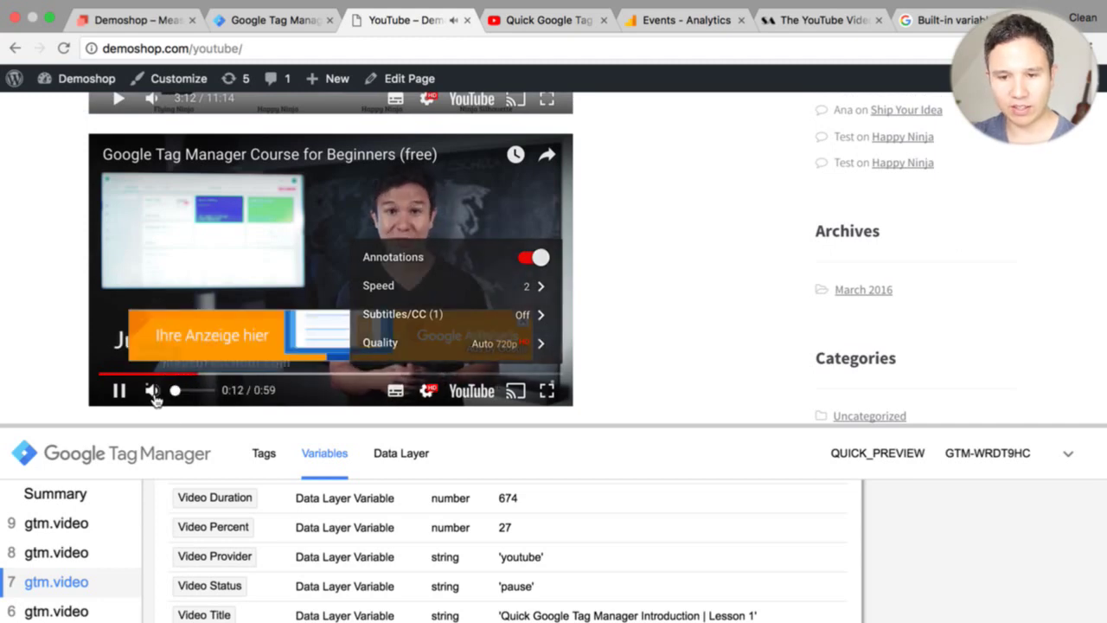
# - Inspect gtm.video events 10 and 11, the 25 and 59 percent progress events
pyautogui.click(70, 525)
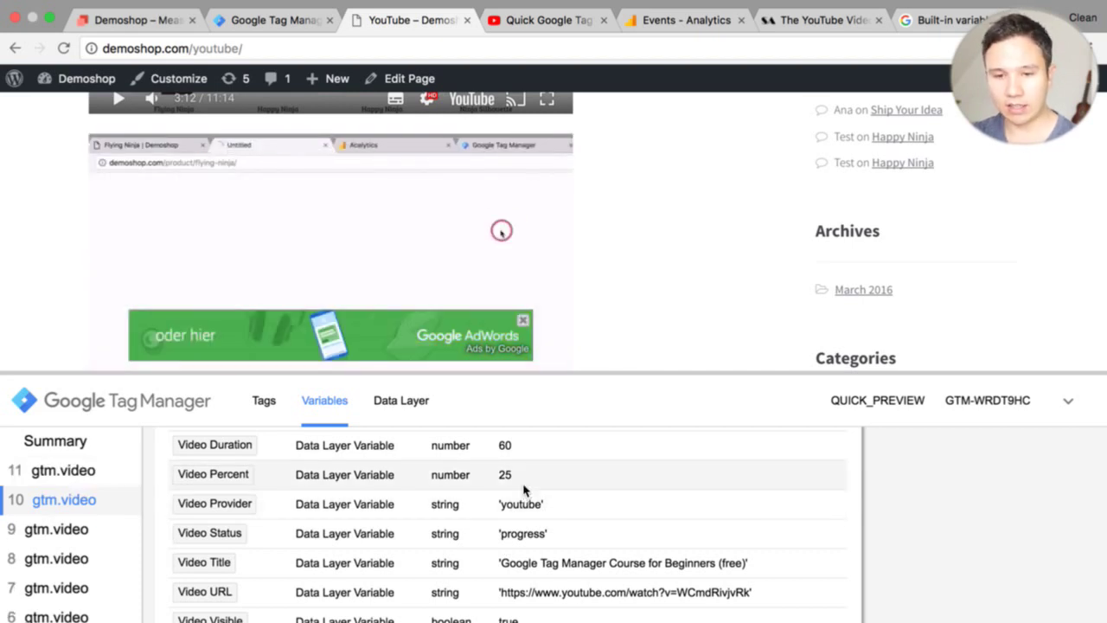
pyautogui.click(37, 475)
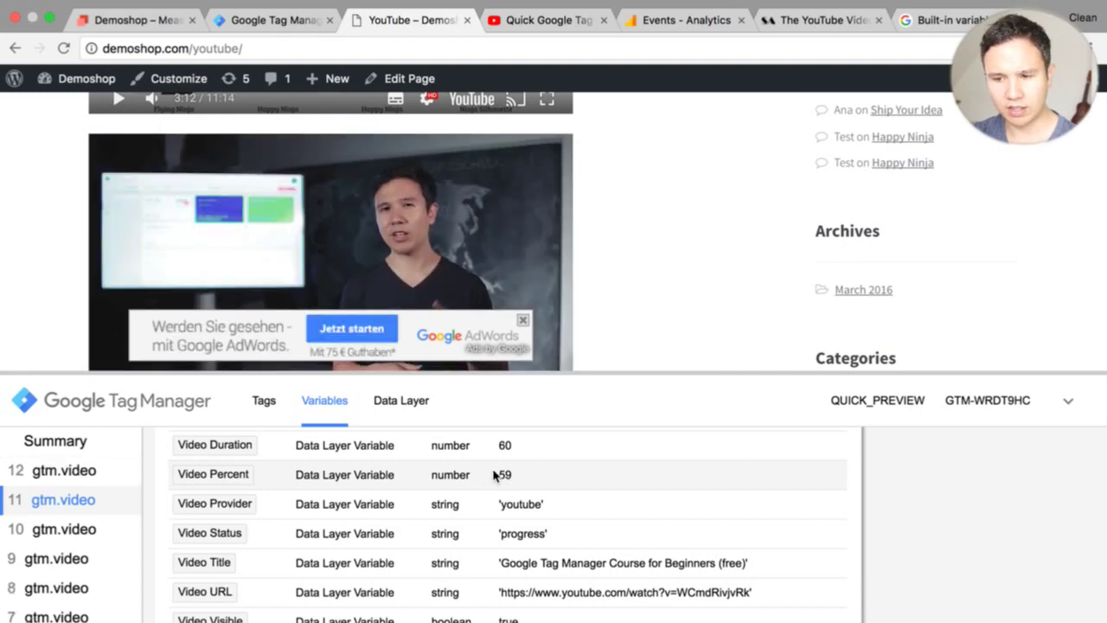
pyautogui.scroll(2, 498, 476)
pyautogui.scroll(-3, 494, 474)
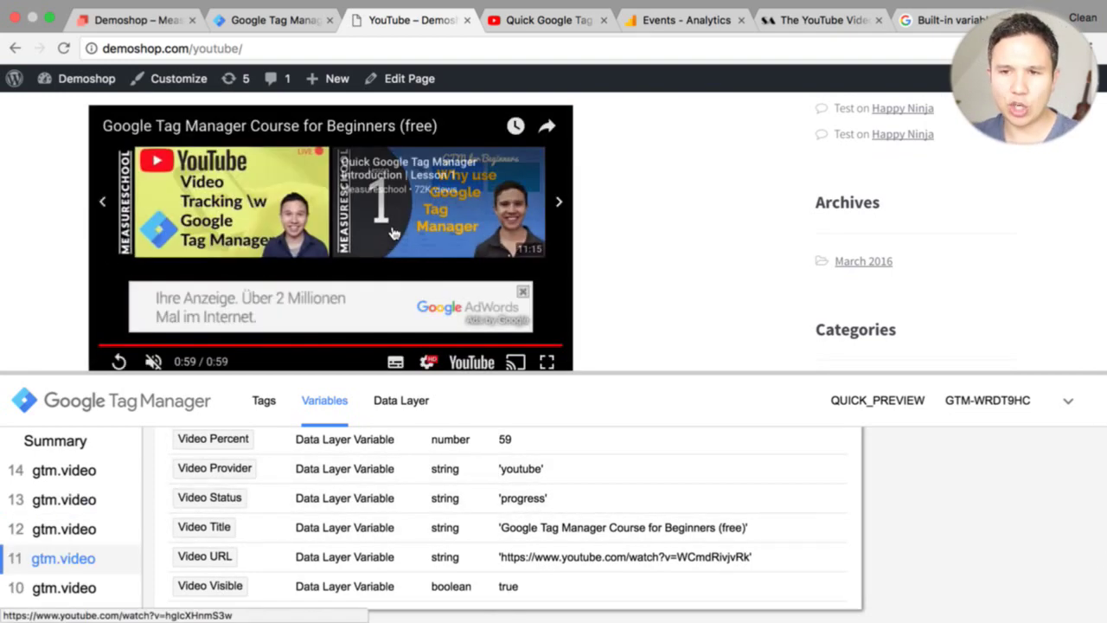
pyautogui.click(511, 21)
pyautogui.click(415, 26)
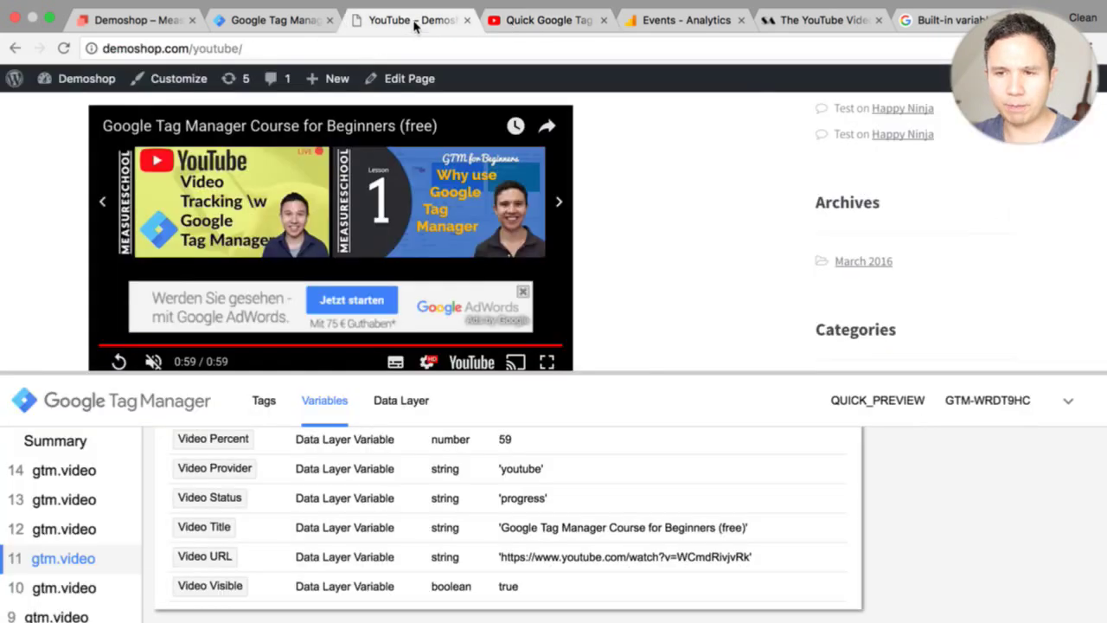
# - Open the YouTube Trigger and set it to fire on Some Videos
pyautogui.click(238, 31)
pyautogui.click(136, 406)
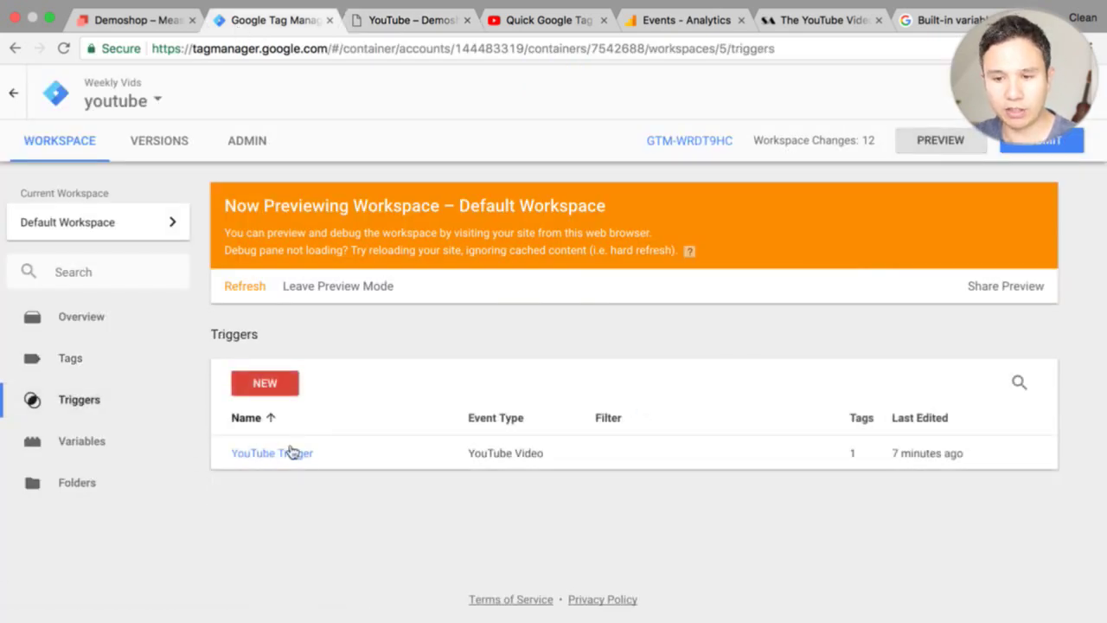
pyautogui.click(286, 459)
pyautogui.scroll(-3, 383, 371)
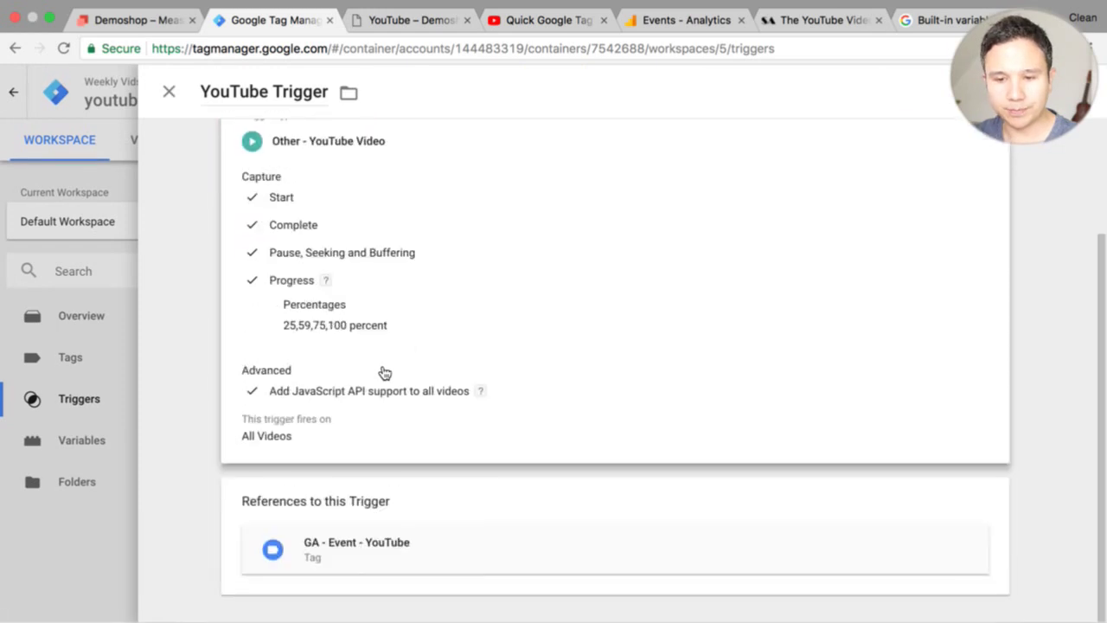
pyautogui.click(338, 450)
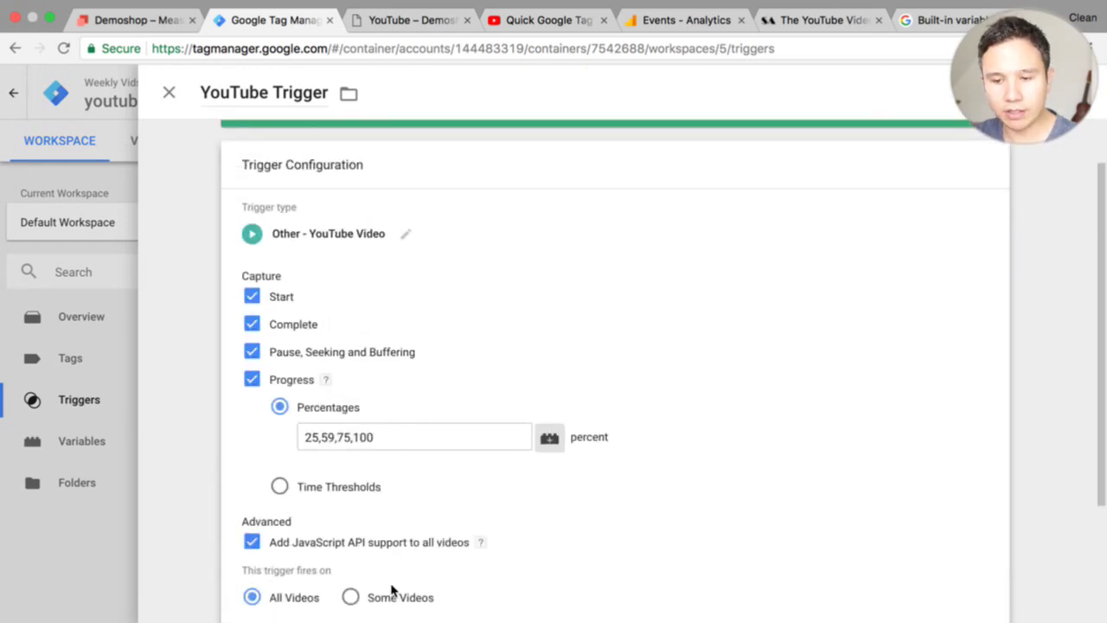
pyautogui.click(381, 597)
pyautogui.scroll(-5, 372, 519)
# - Add the condition Video Status equals 'progress' and return to the Demoshop preview page
pyautogui.click(362, 429)
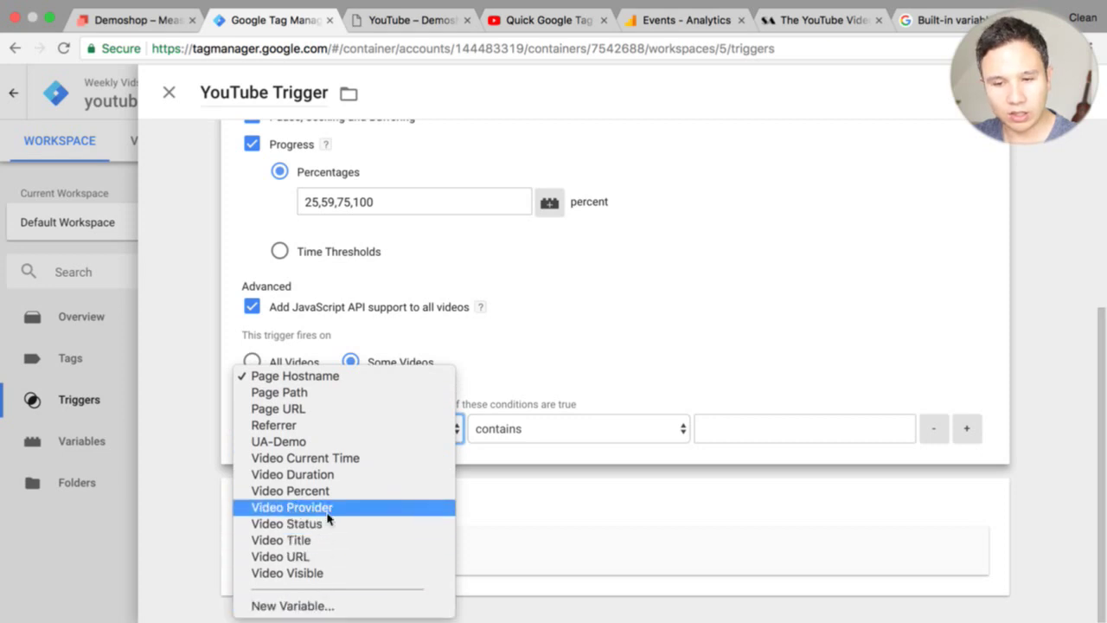
pyautogui.click(322, 524)
pyautogui.click(576, 435)
pyautogui.click(597, 418)
pyautogui.click(723, 430)
pyautogui.write('progress')
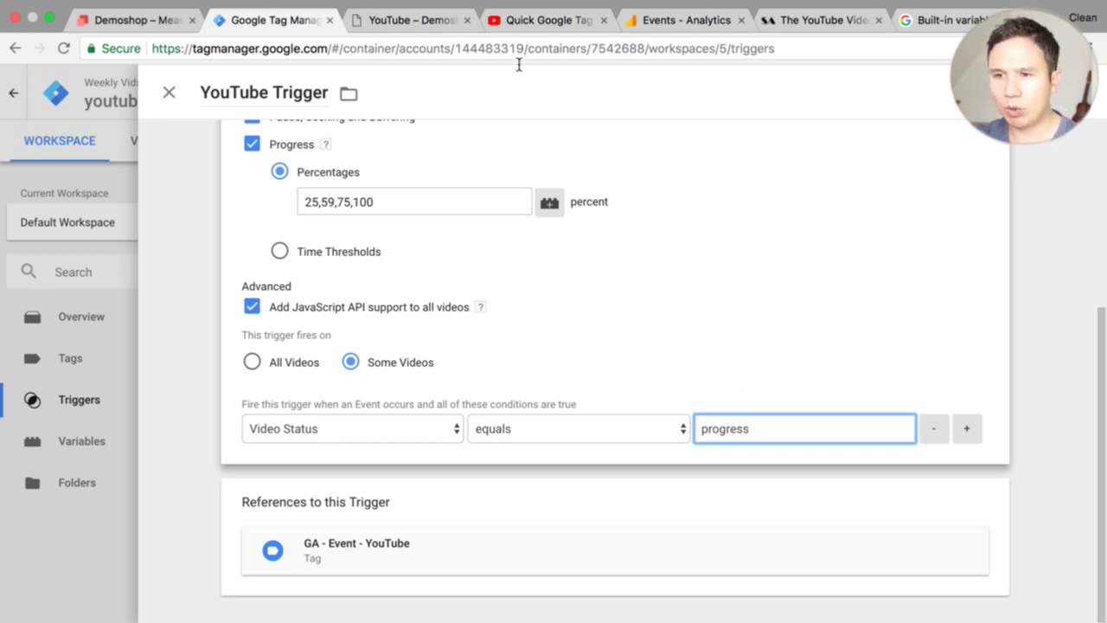
pyautogui.click(511, 20)
pyautogui.click(417, 19)
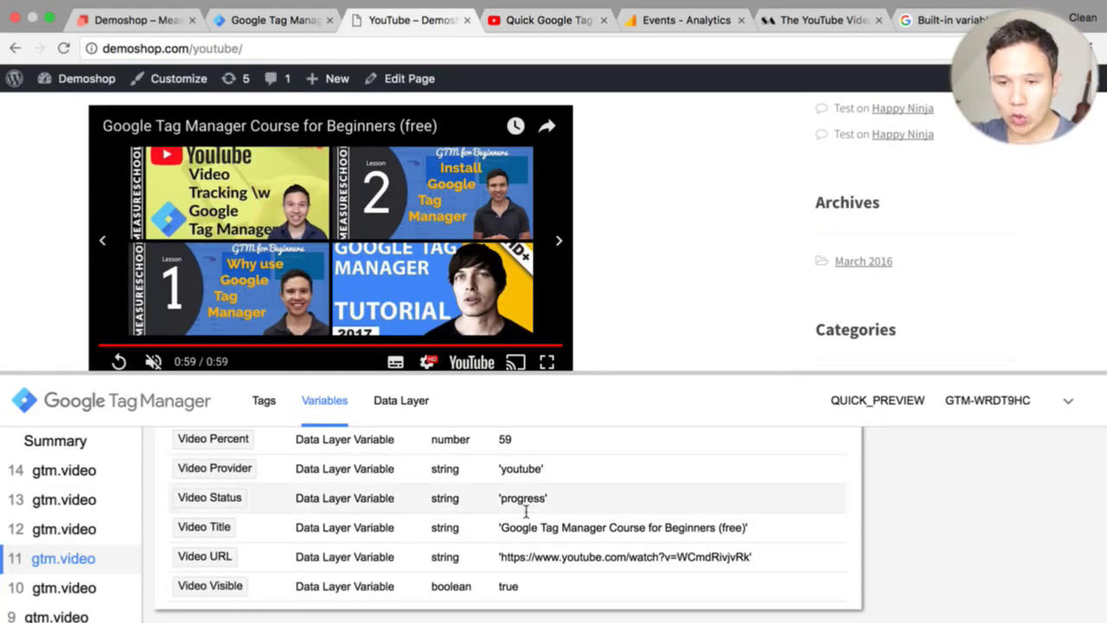
pyautogui.scroll(2, 325, 561)
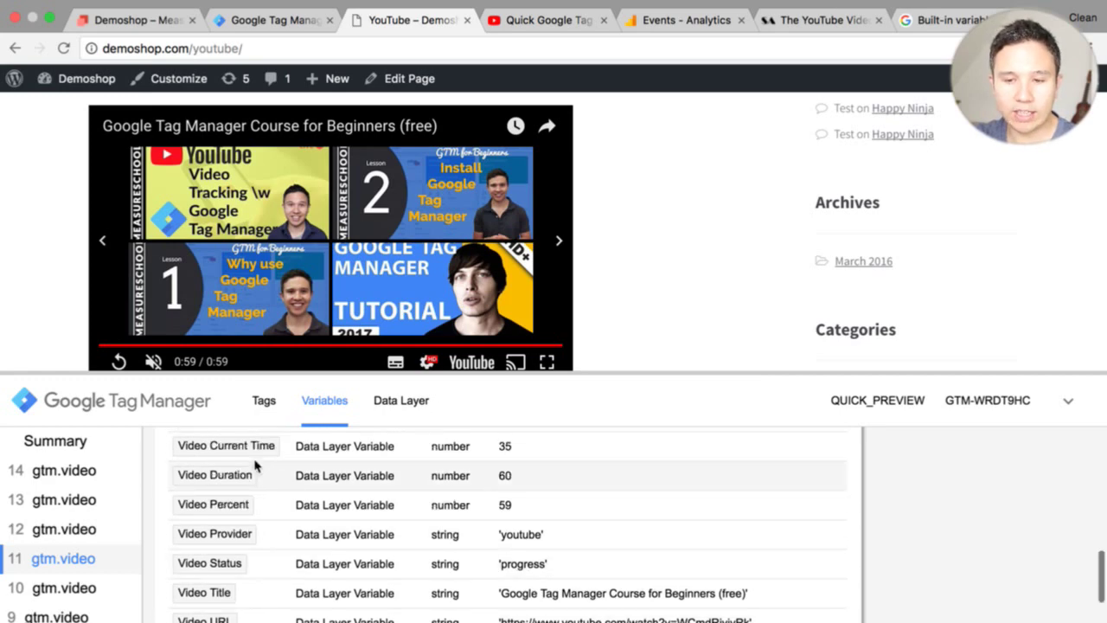
pyautogui.scroll(-3, 225, 522)
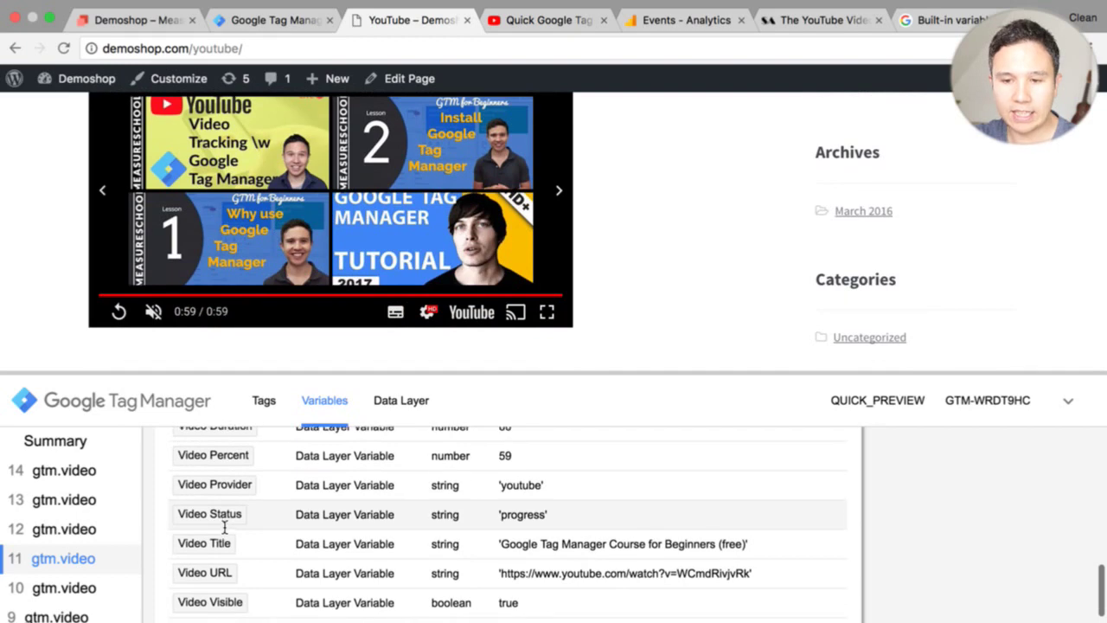
pyautogui.scroll(1, 224, 526)
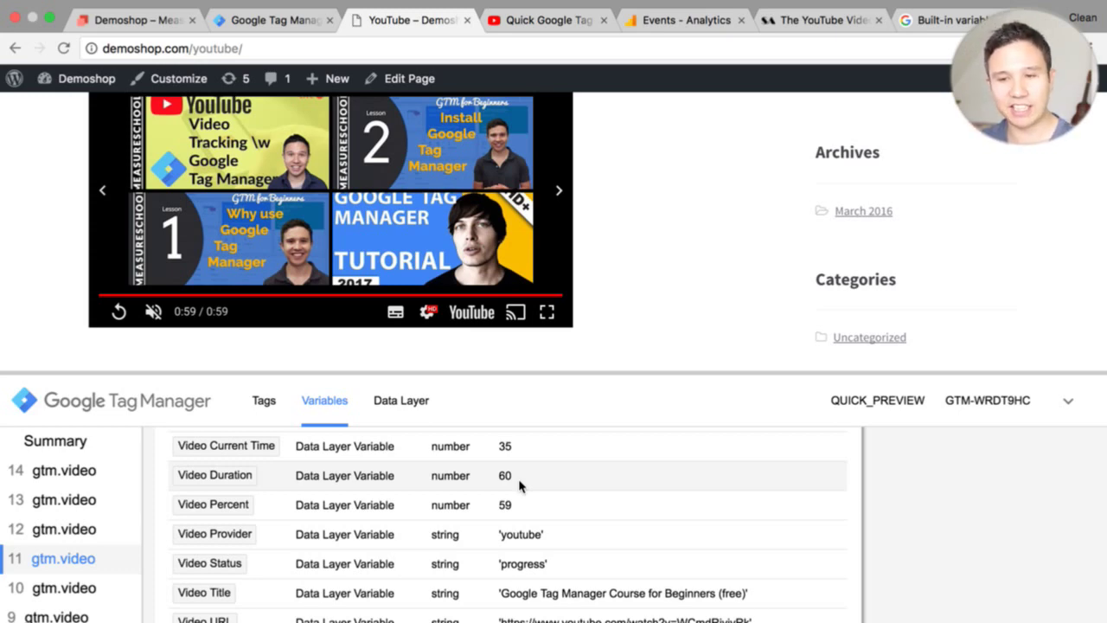
# - Replay the video, skip to 0:32 and near the end, and inspect events 16, 18 and 20
pyautogui.click(120, 314)
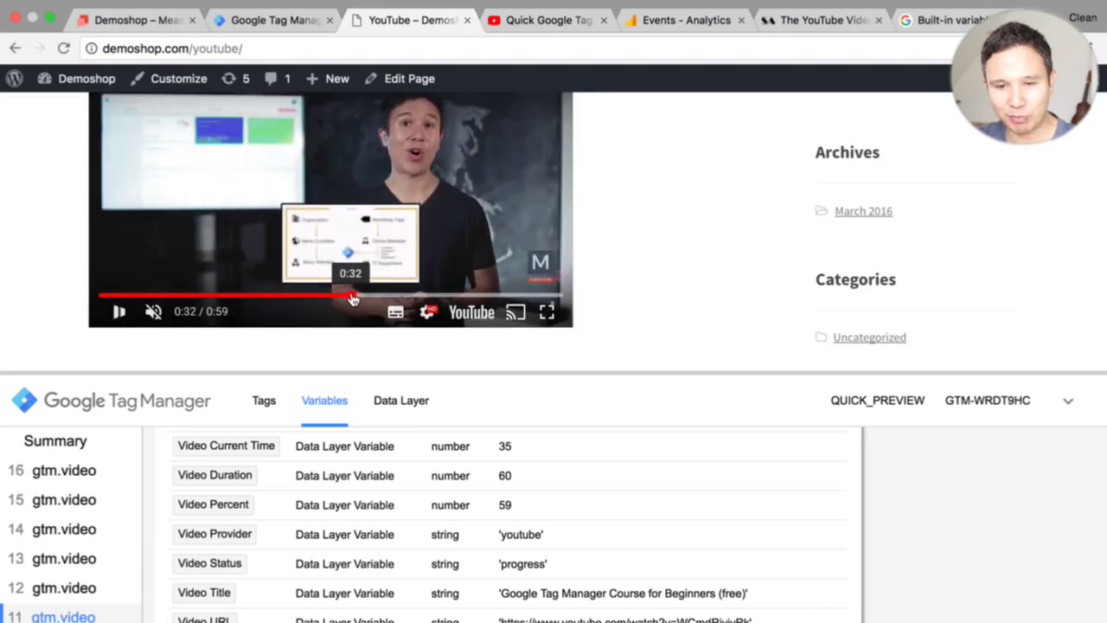
pyautogui.click(351, 298)
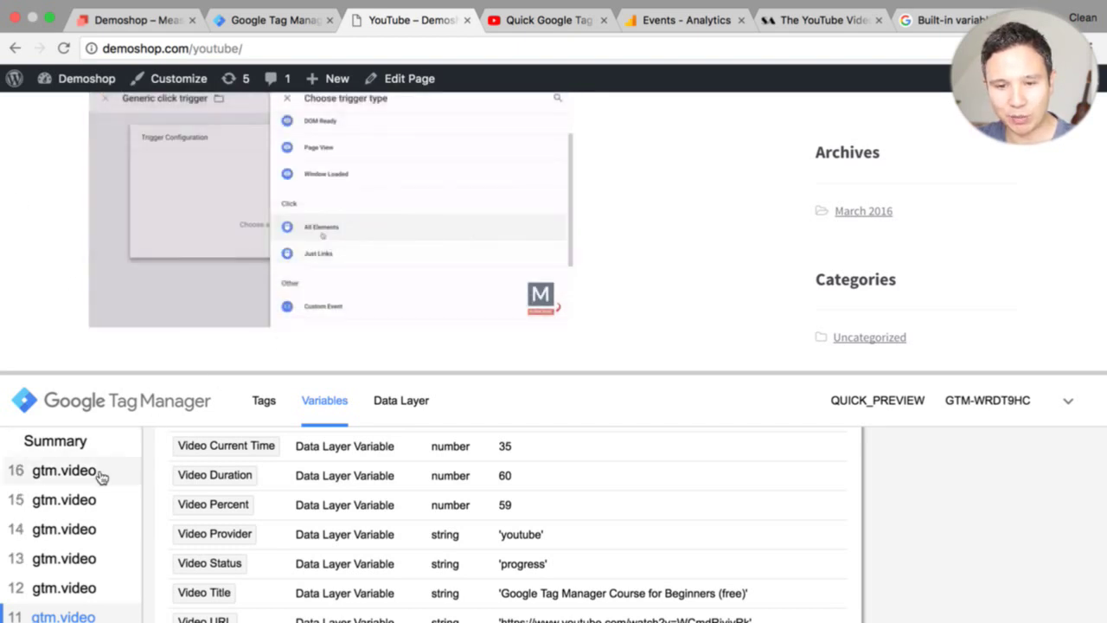
pyautogui.click(95, 471)
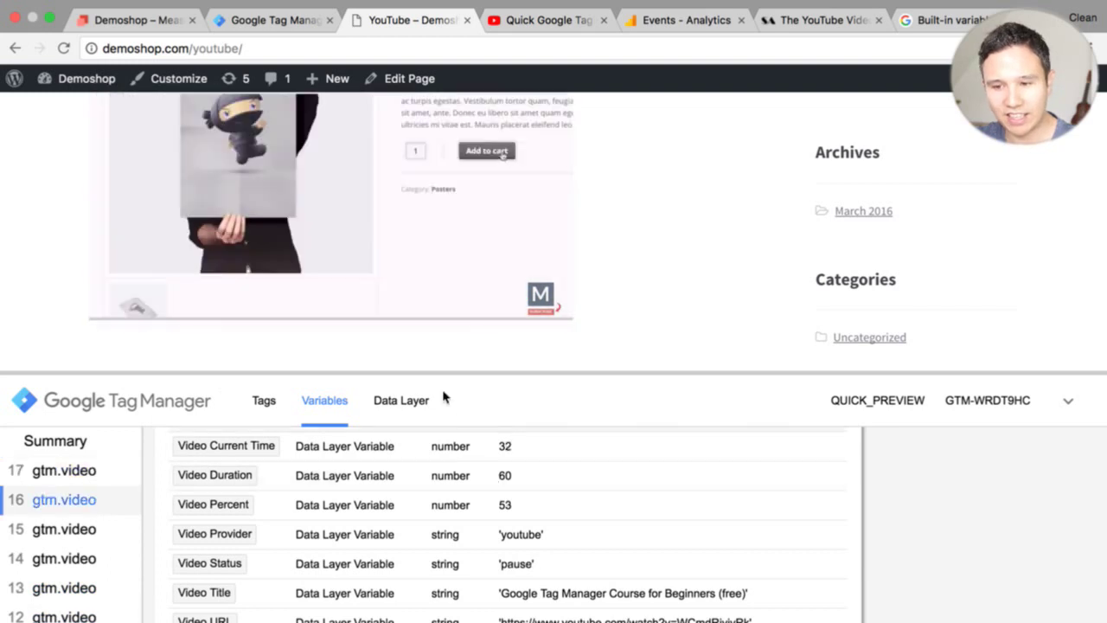
pyautogui.click(495, 296)
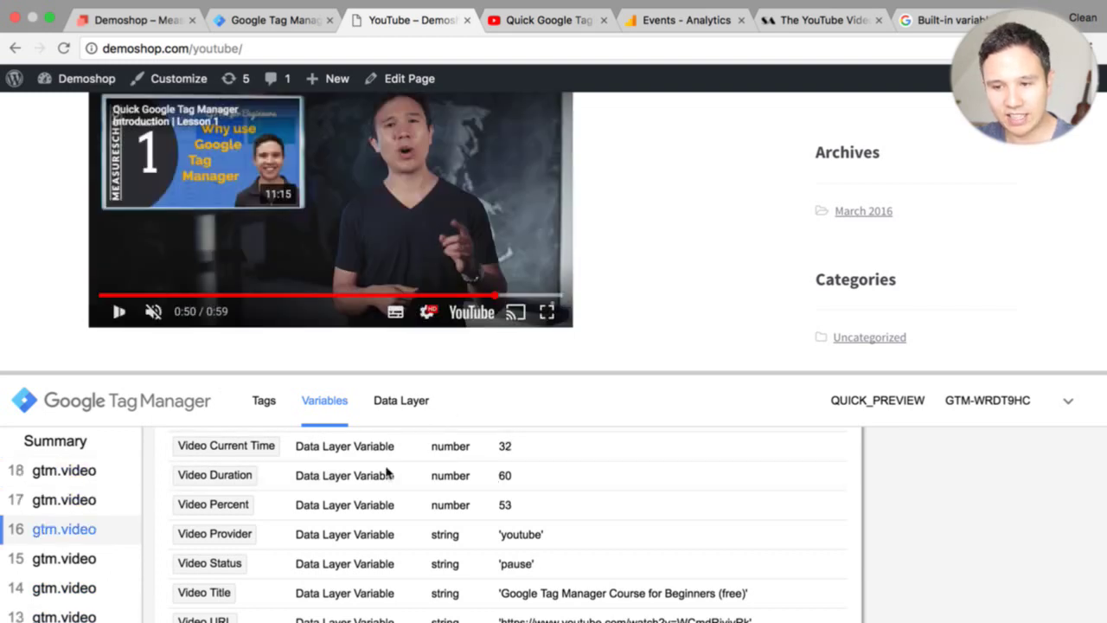
pyautogui.click(54, 472)
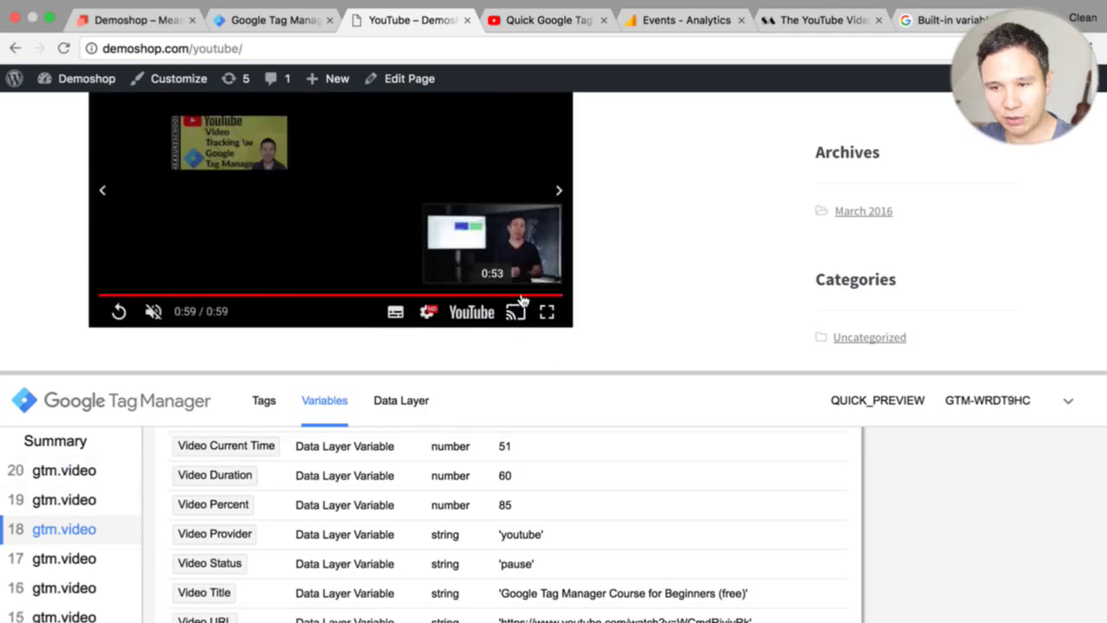
pyautogui.click(52, 471)
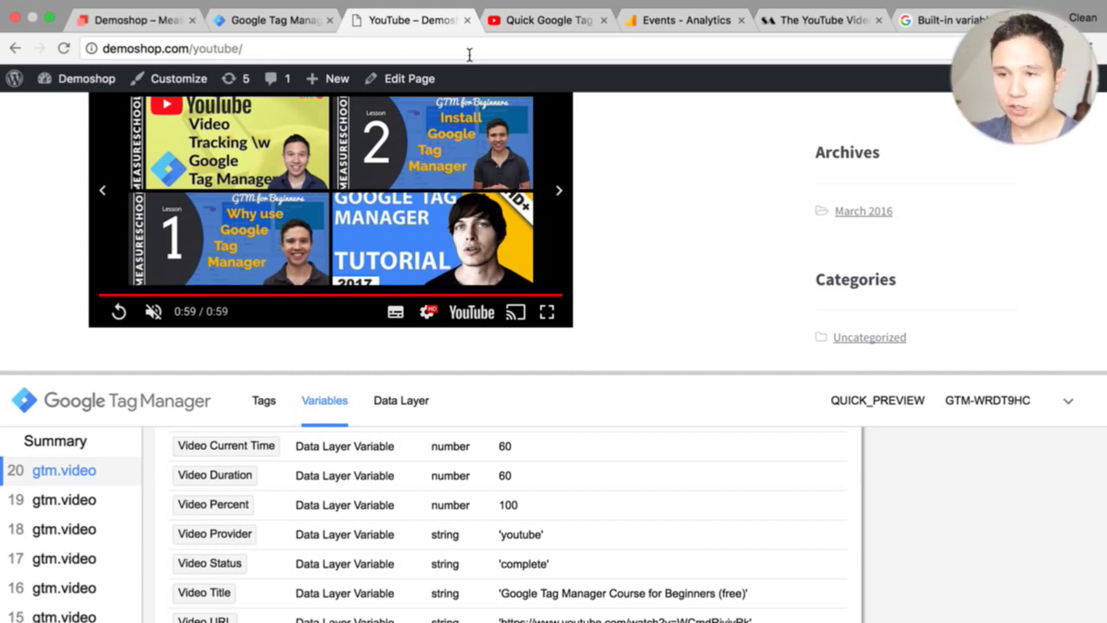
# - Open the YouTube Video Trigger article on simoahava.com and scroll to the lazy-loaded videos section
pyautogui.click(299, 20)
pyautogui.click(802, 20)
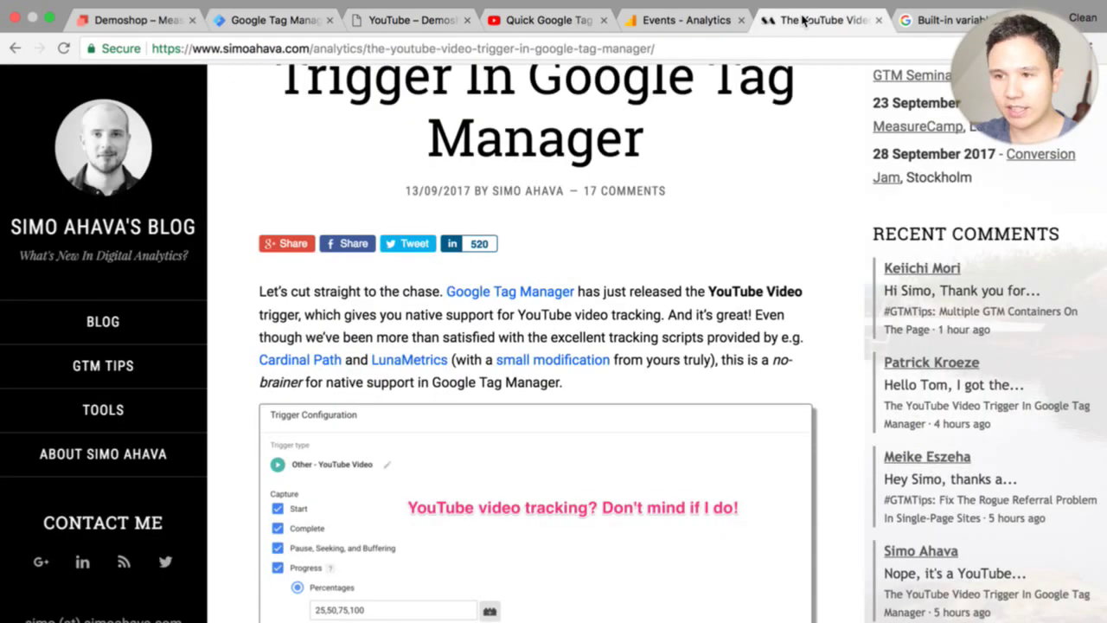
pyautogui.scroll(3, 606, 277)
pyautogui.scroll(-20, 605, 278)
pyautogui.scroll(-15, 606, 277)
pyautogui.scroll(-10, 606, 278)
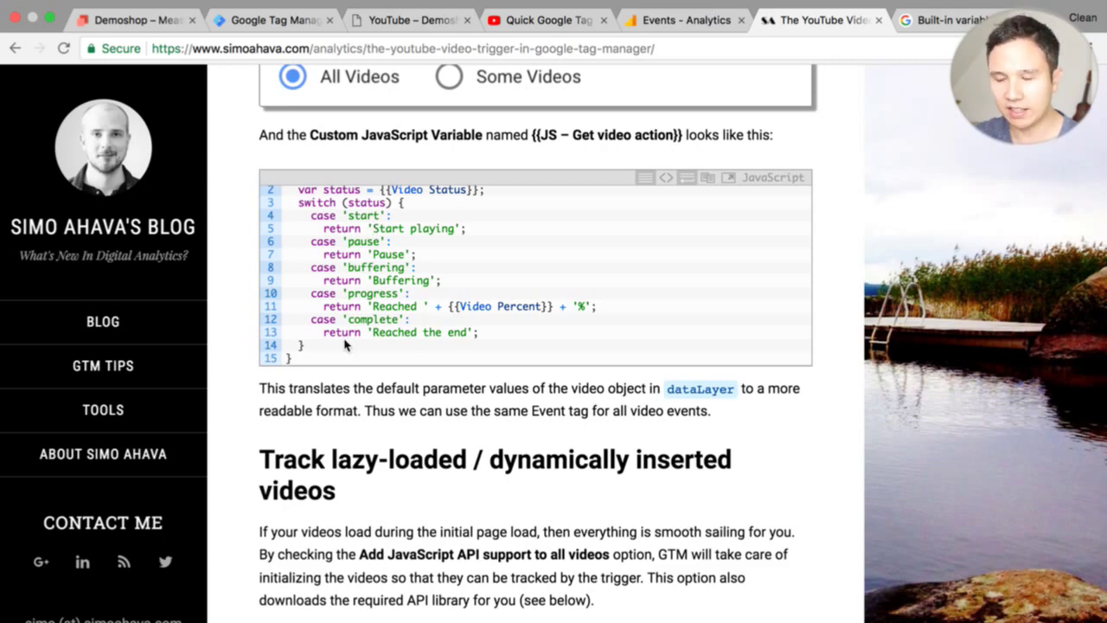
pyautogui.scroll(-6, 344, 345)
pyautogui.scroll(2, 348, 435)
pyautogui.scroll(-1, 607, 266)
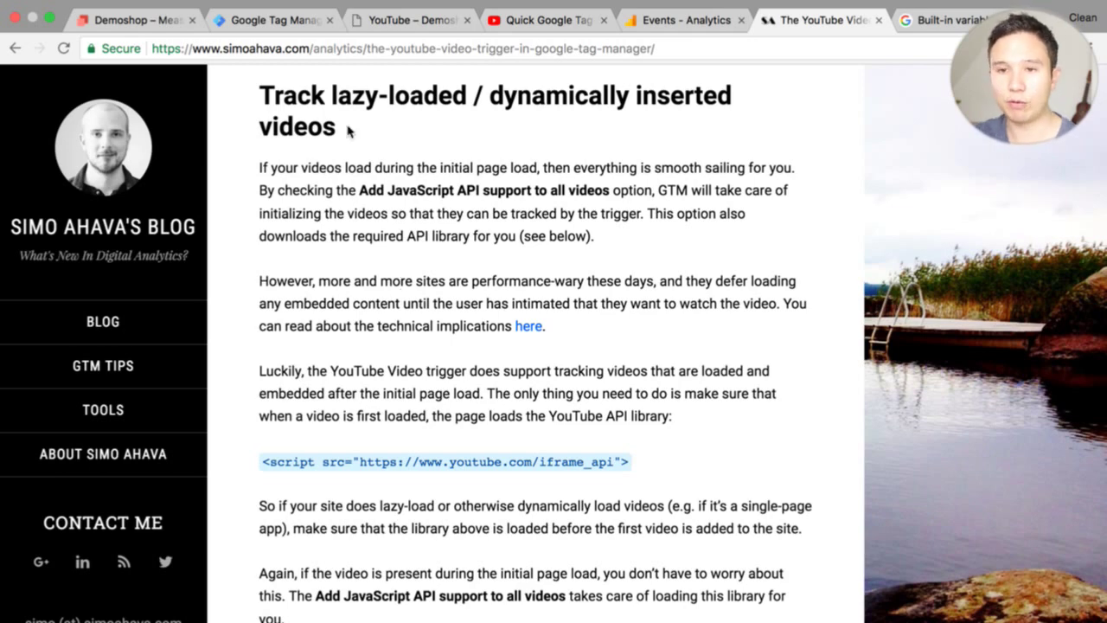
# - Go back to the Google Tag Manager tab showing the YouTube Trigger editor
pyautogui.click(294, 20)
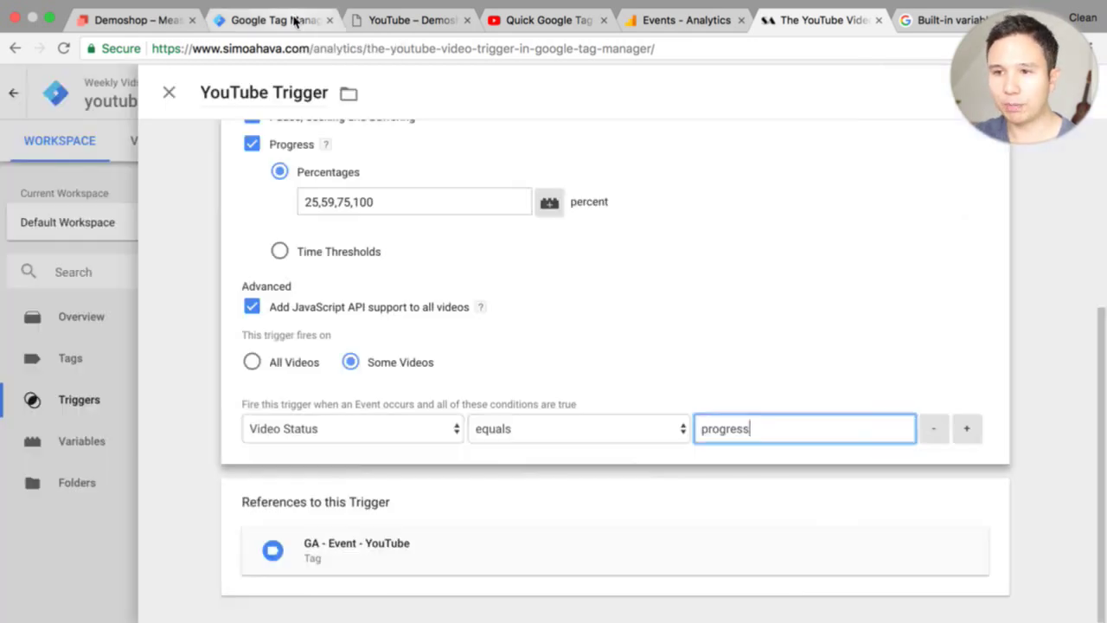